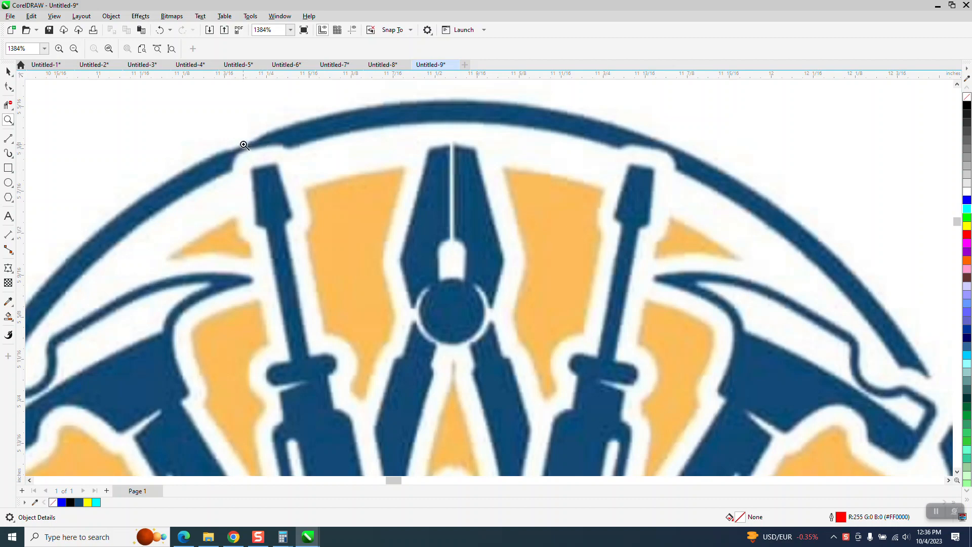
- Examine the original bitmap logo's blurred edges and compare them with the finished vector version beside it
scroll(238, 148, "down", 1)
scroll(361, 148, "up", 1)
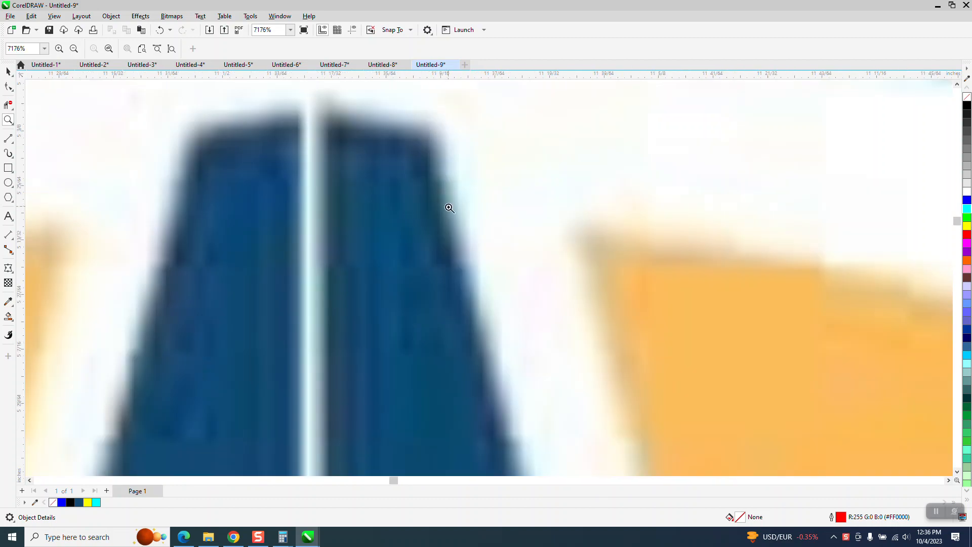
scroll(273, 143, "down", 2)
scroll(247, 166, "down", 4)
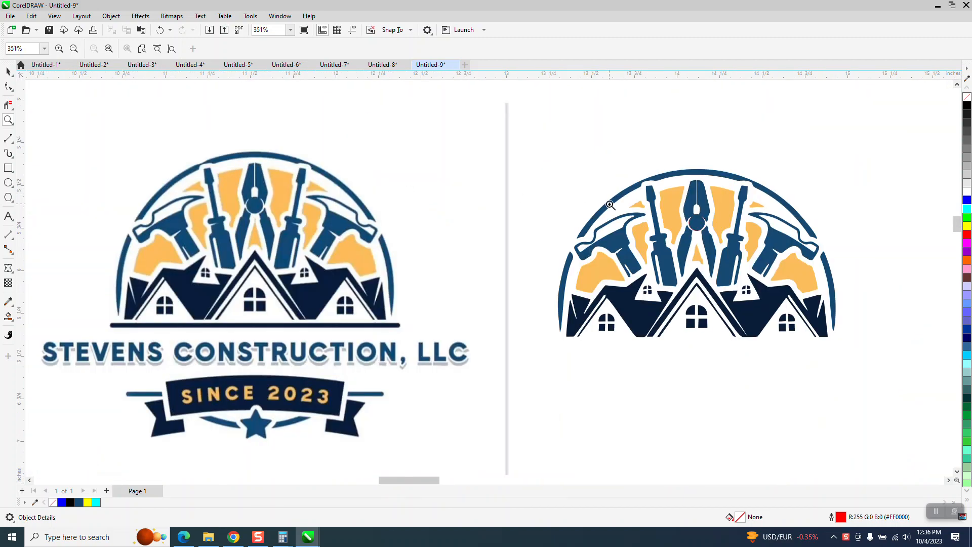
left_click_drag(545, 174, 872, 367)
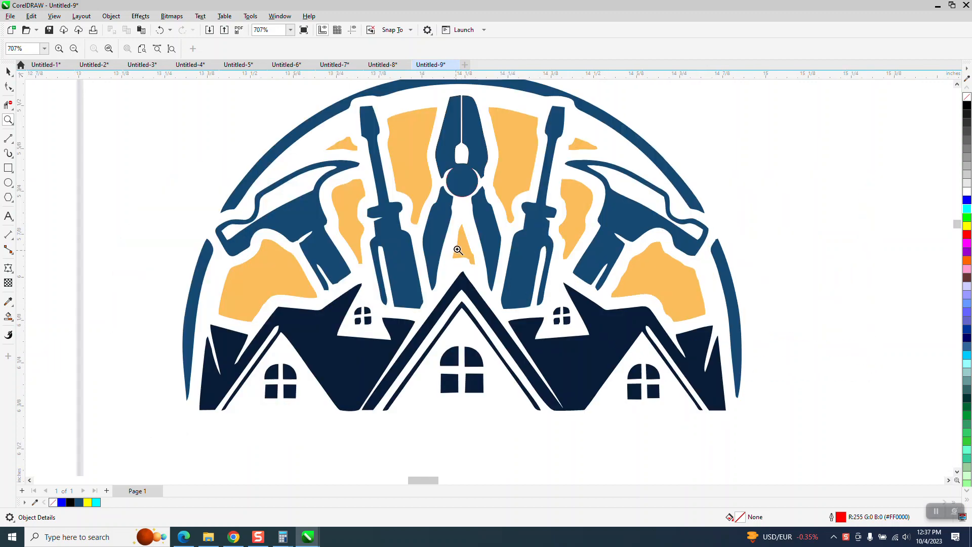
scroll(457, 252, "down", 1)
scroll(460, 248, "down", 4)
- Group all pieces of the finished vector logo and move the group about 6 inches to the right
key("space")
left_click_drag(342, 147, 367, 353)
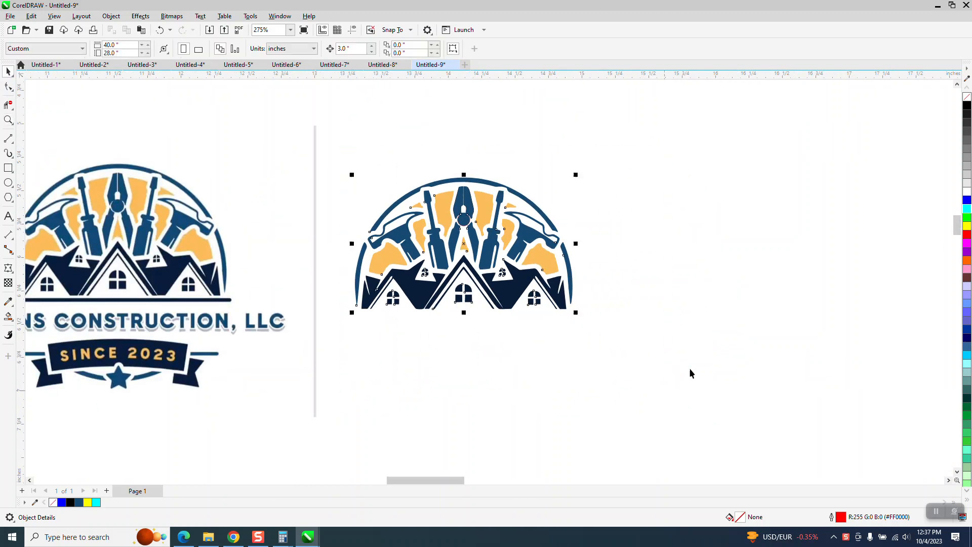
left_click_drag(680, 373, 692, 373)
key("ctrl+g")
key("Right")
key("Right")
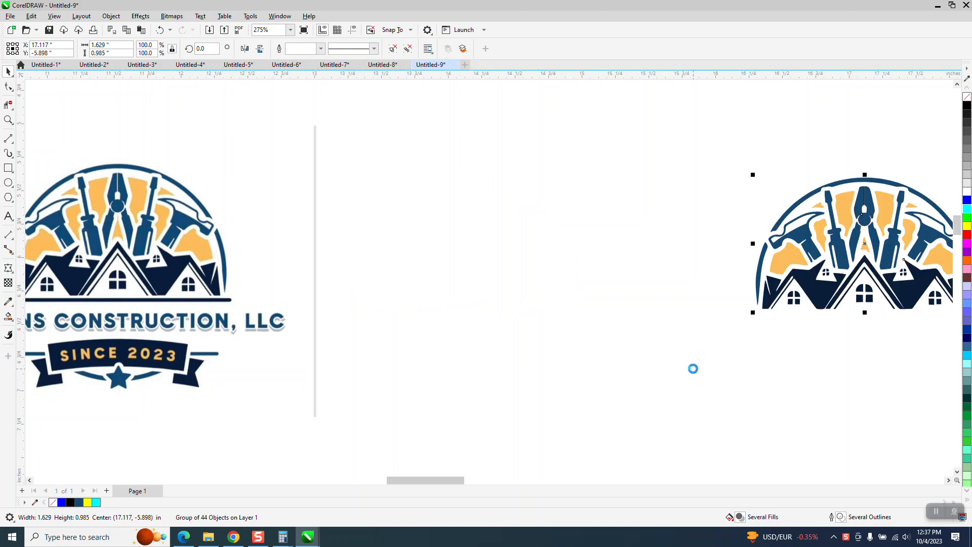
- Convert the original logo bitmap to vectors with an Outline Trace using the Clipart image type
left_click(212, 265)
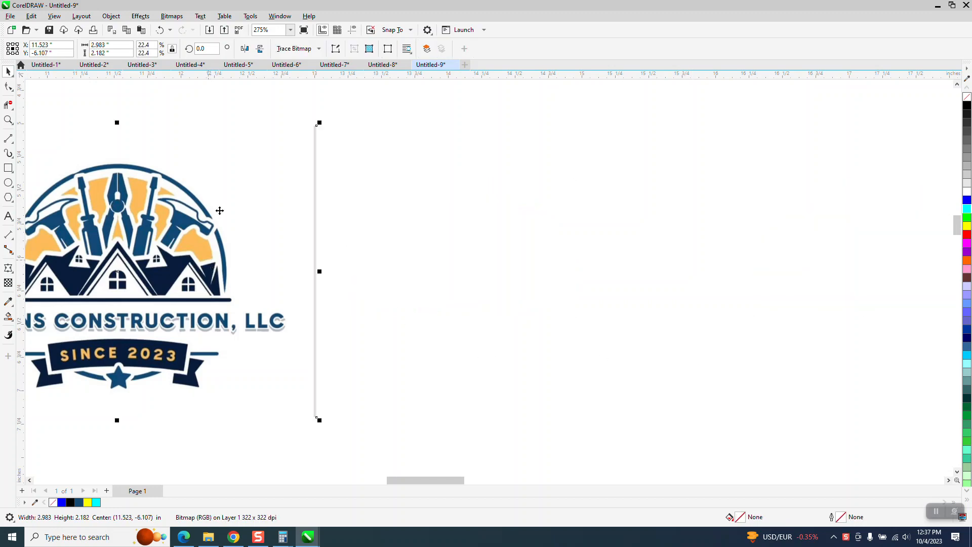
left_click(109, 54)
left_click(320, 49)
mouse_move(326, 88)
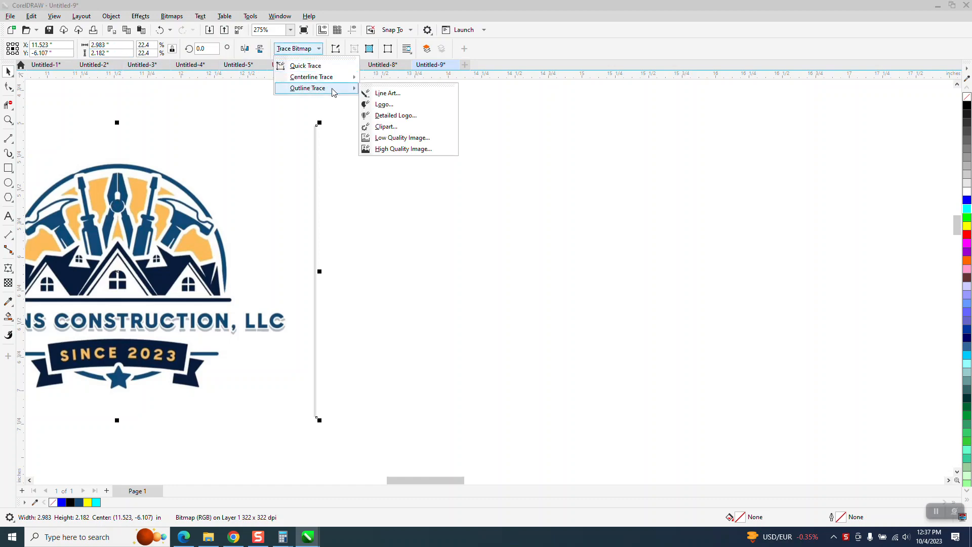
left_click(371, 138)
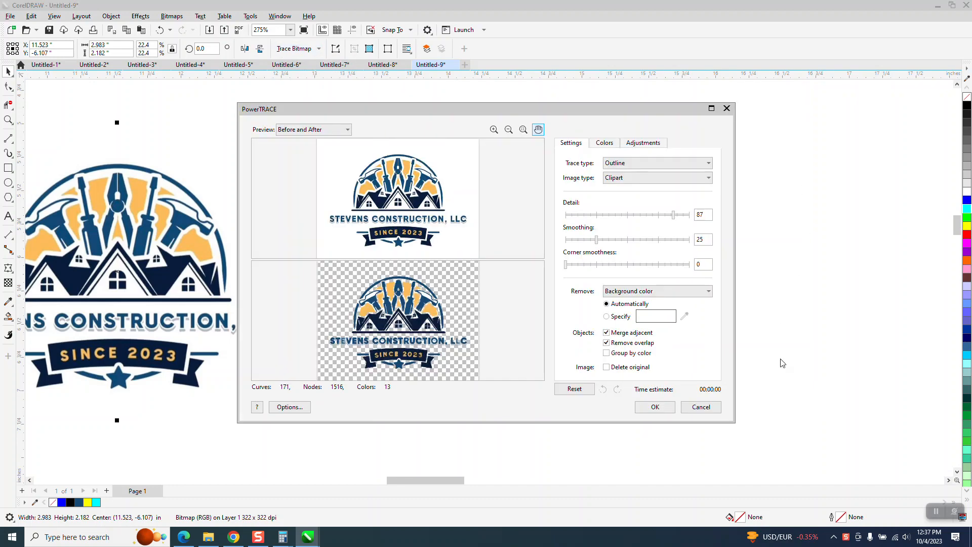
left_click(667, 408)
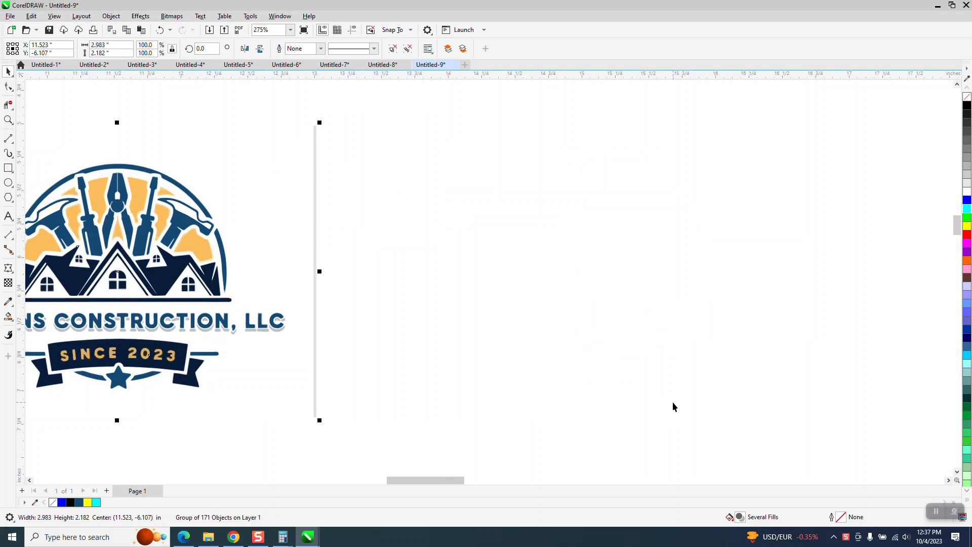
- Inspect the traced pliers and arc up close, ungroup the new logo trace, and deselect everything
left_click(8, 120)
left_click_drag(505, 166, 575, 215)
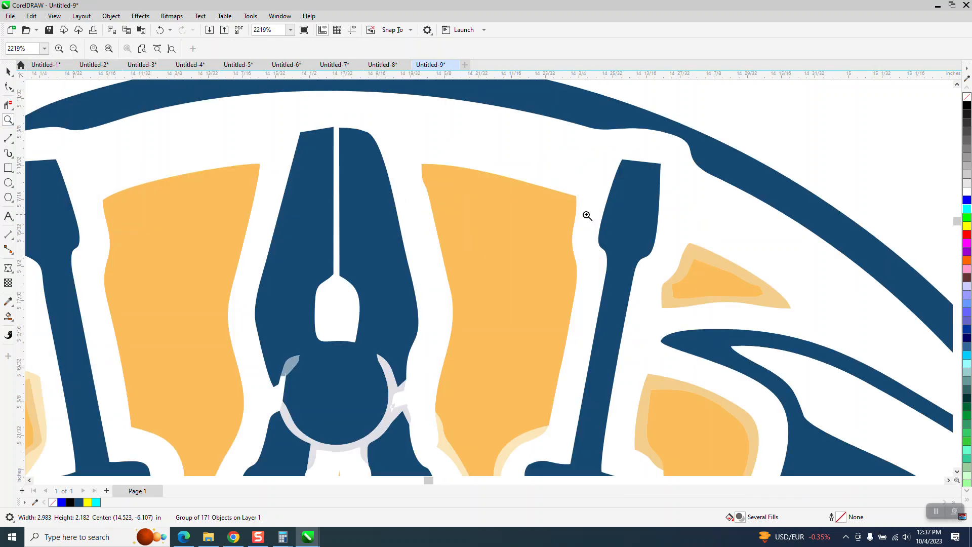
scroll(383, 341, "down", 2)
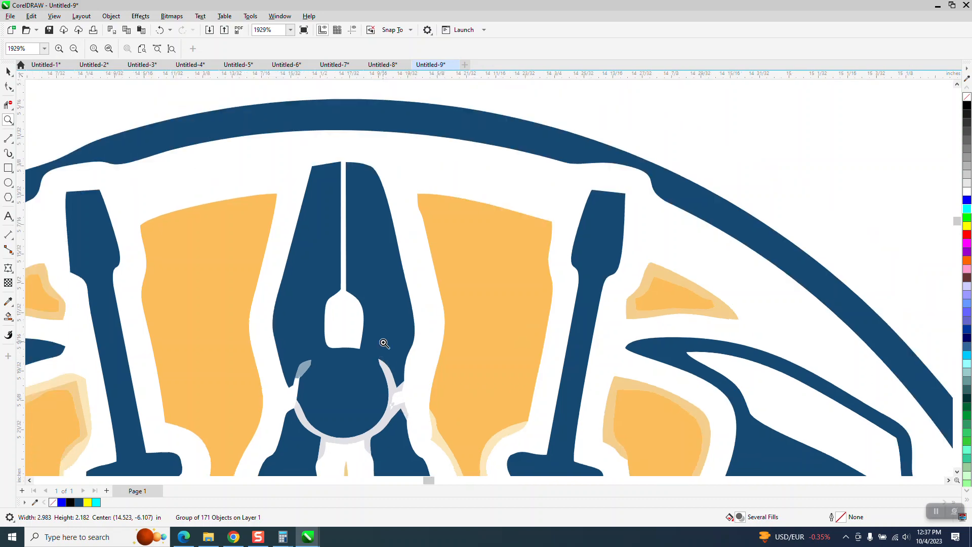
scroll(475, 286, "down", 7)
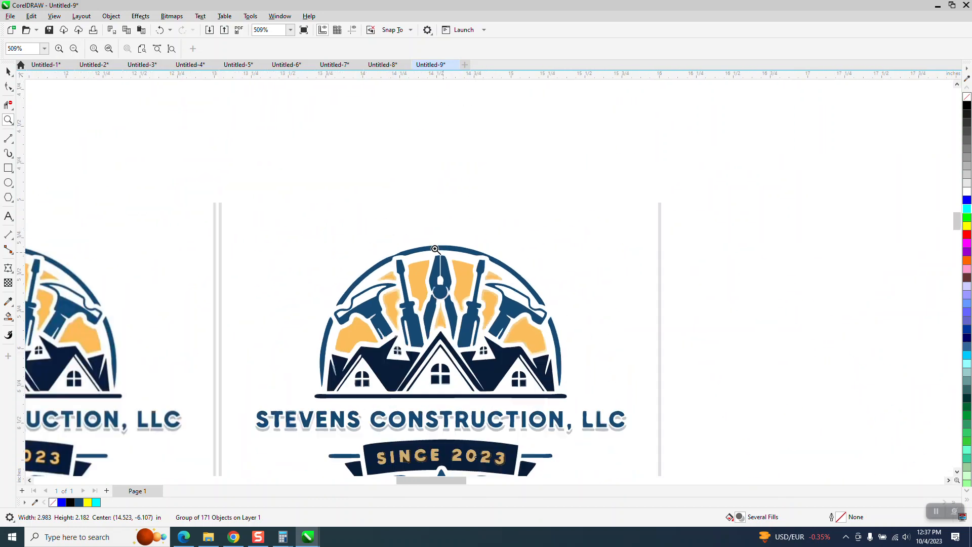
key("space")
scroll(174, 119, "down", 2)
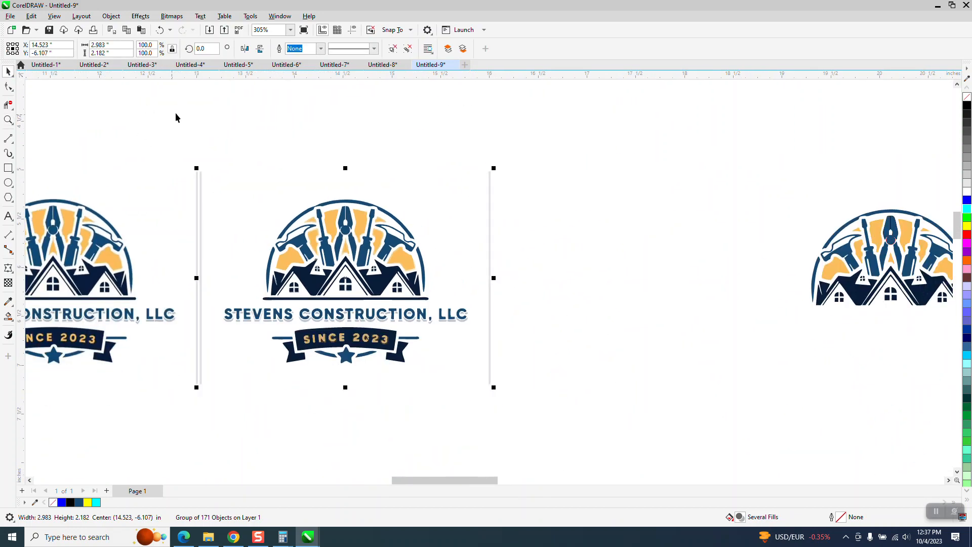
left_click(112, 16)
mouse_move(149, 190)
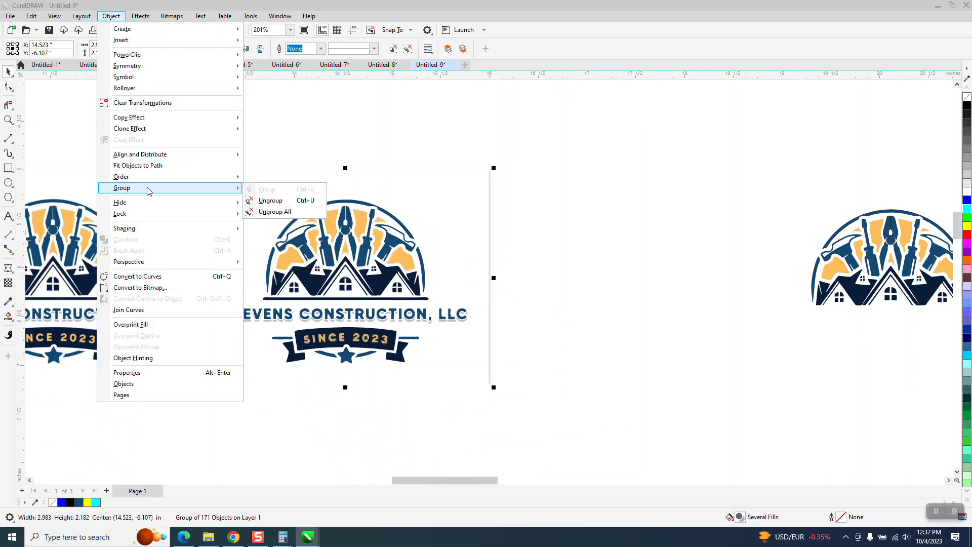
left_click(271, 200)
left_click(585, 147)
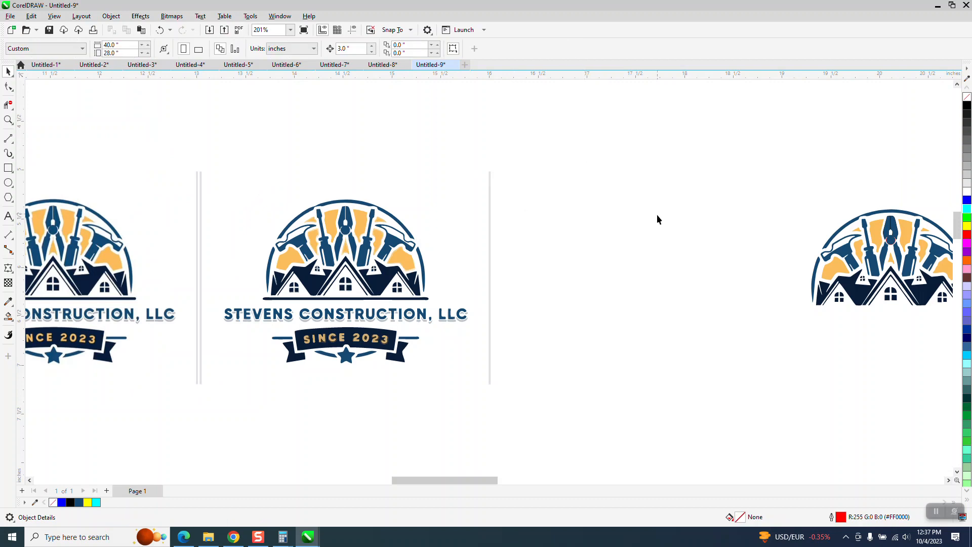
- Delete the stray grey vertical lines at both sides of the traced logo
left_click(490, 228)
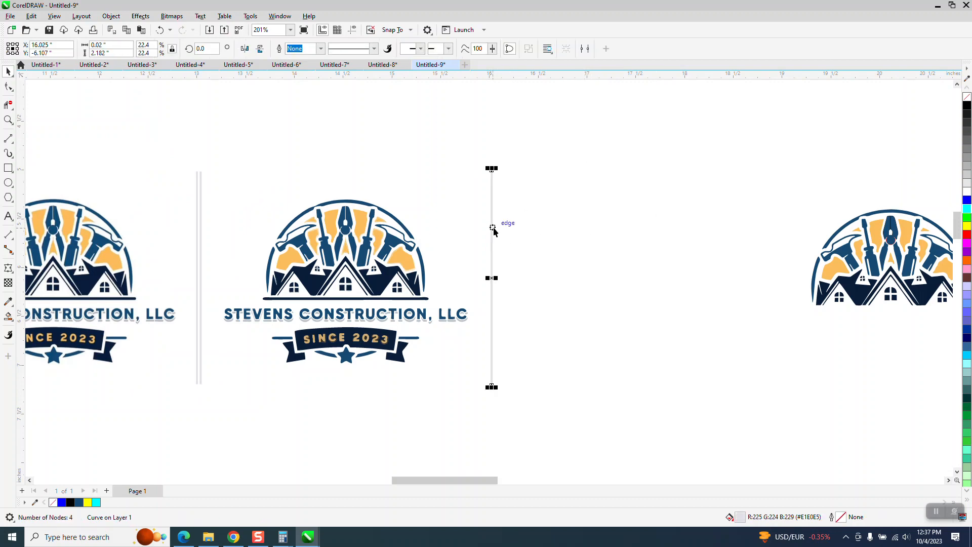
key("Delete")
left_click(201, 207)
key("Delete")
left_click(196, 210)
left_click(533, 216)
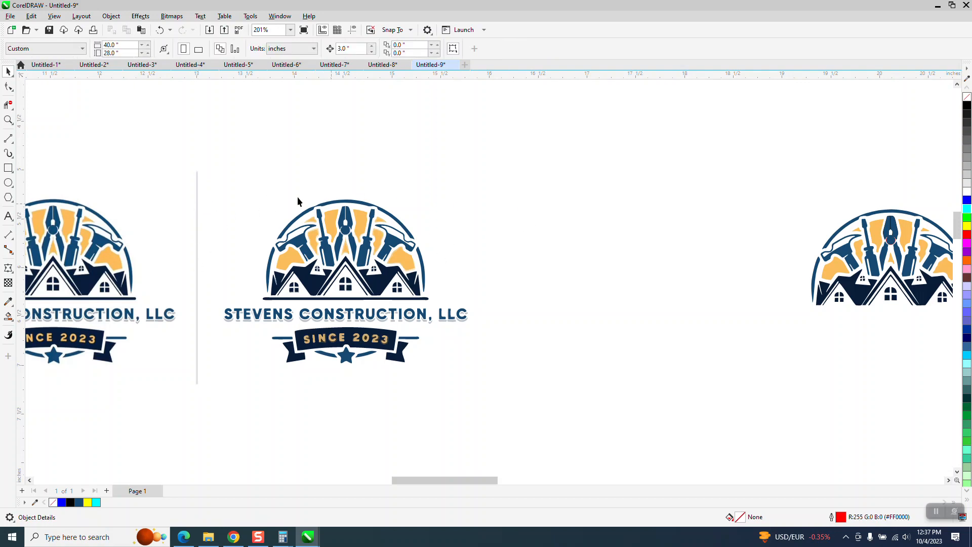
- Move the traced pliers' head and both handles 3 inches to the right, out of the logo
left_click(8, 120)
left_click_drag(231, 191, 744, 340)
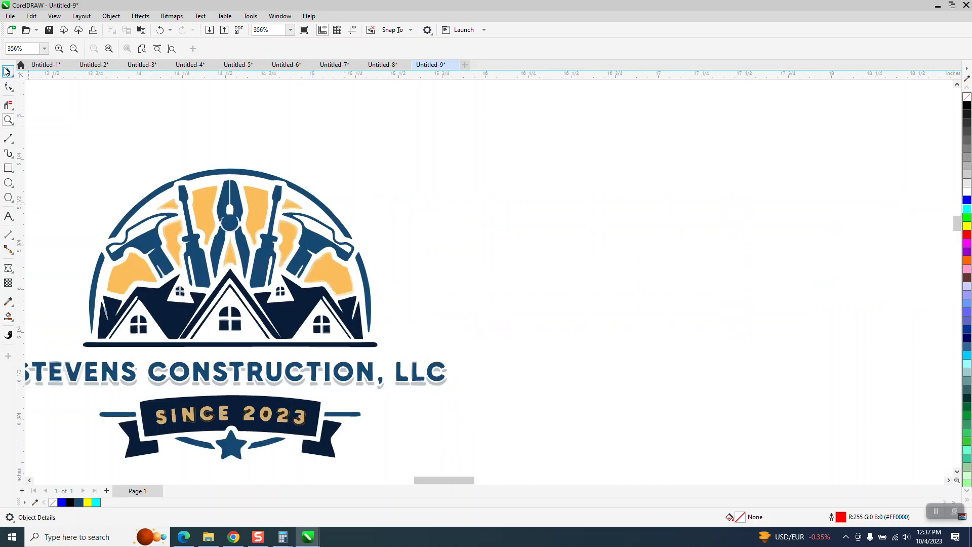
left_click(7, 71)
left_click(236, 200)
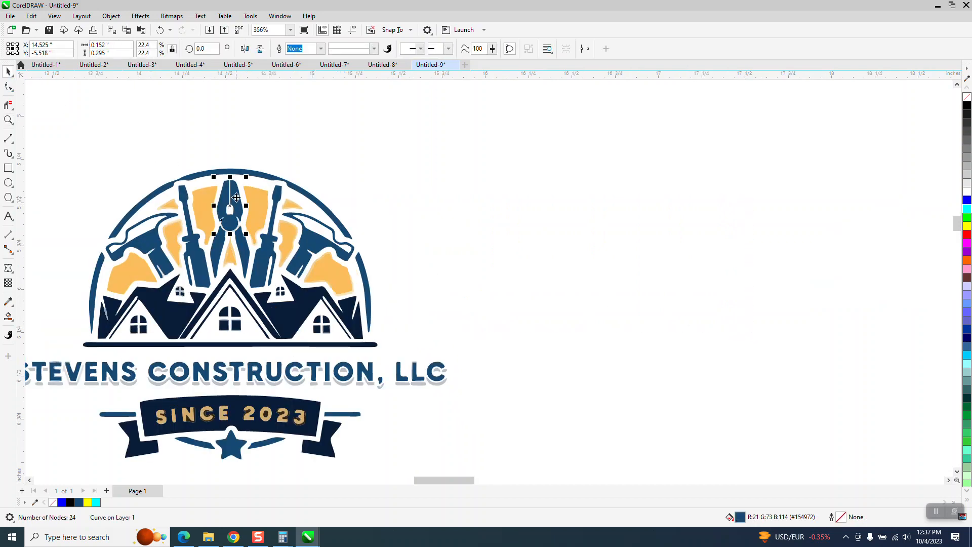
key("Right")
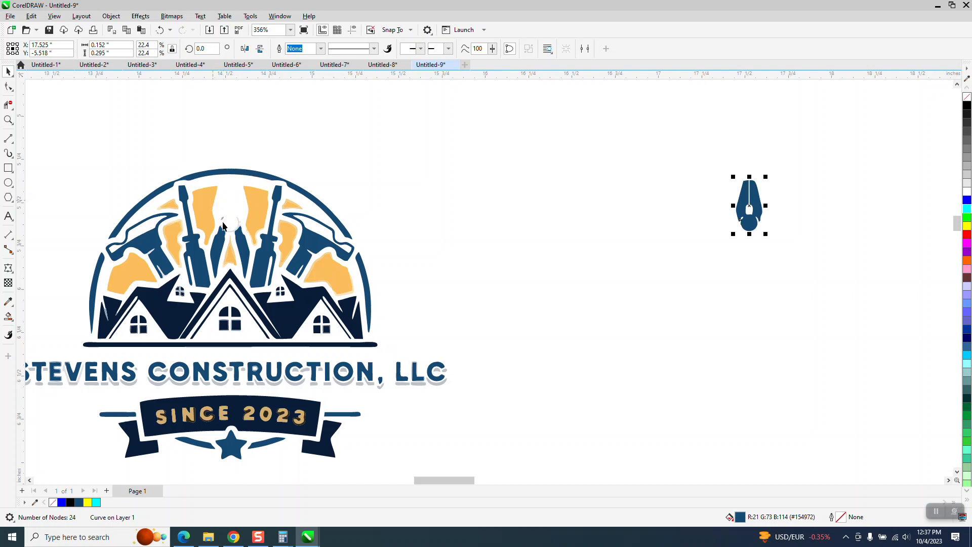
left_click(241, 243)
key("Right")
left_click(205, 249)
key("Right")
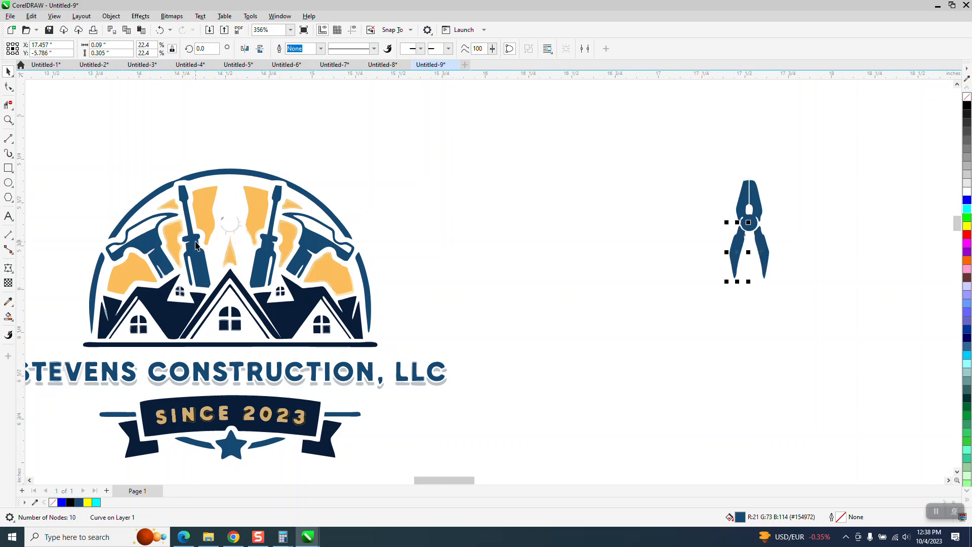
- Move both screwdrivers and both hammers 3 inches to the right to join the pliers
left_click(196, 245)
key("Right")
left_click(264, 249)
key("Right")
left_click(310, 247)
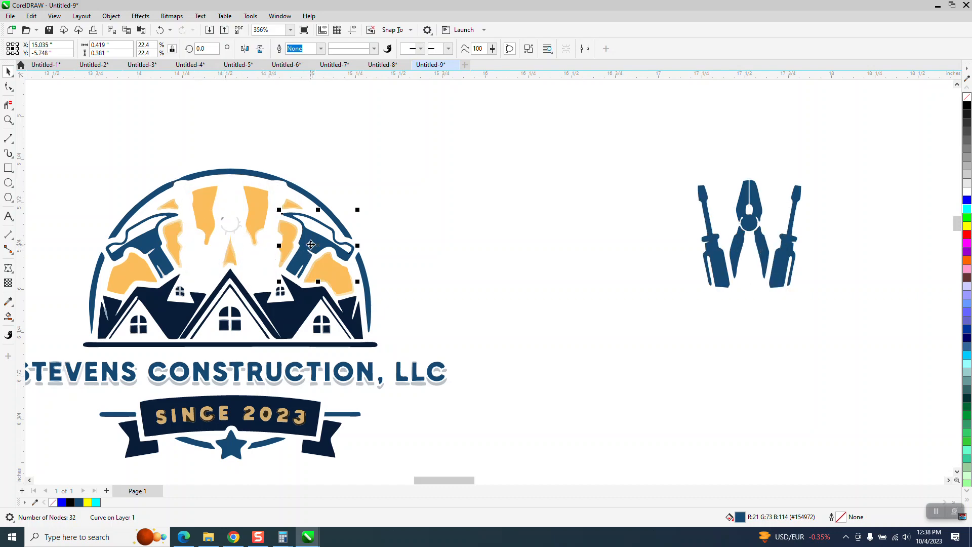
key("Right")
left_click(157, 254)
key("Right")
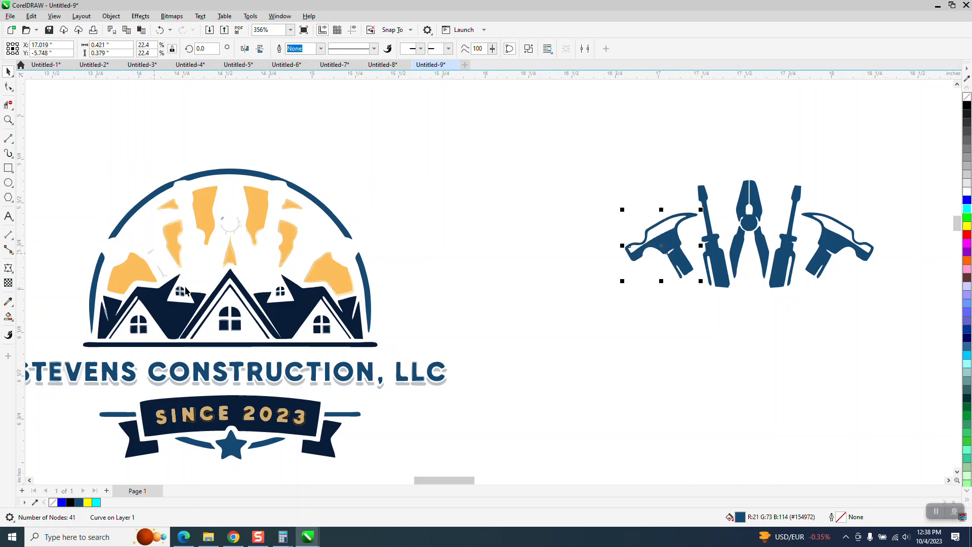
- Move the left, right and central navy roof shapes 3 inches to the right beneath the tools
left_click(182, 317)
key("Right")
left_click(296, 310)
key("Right")
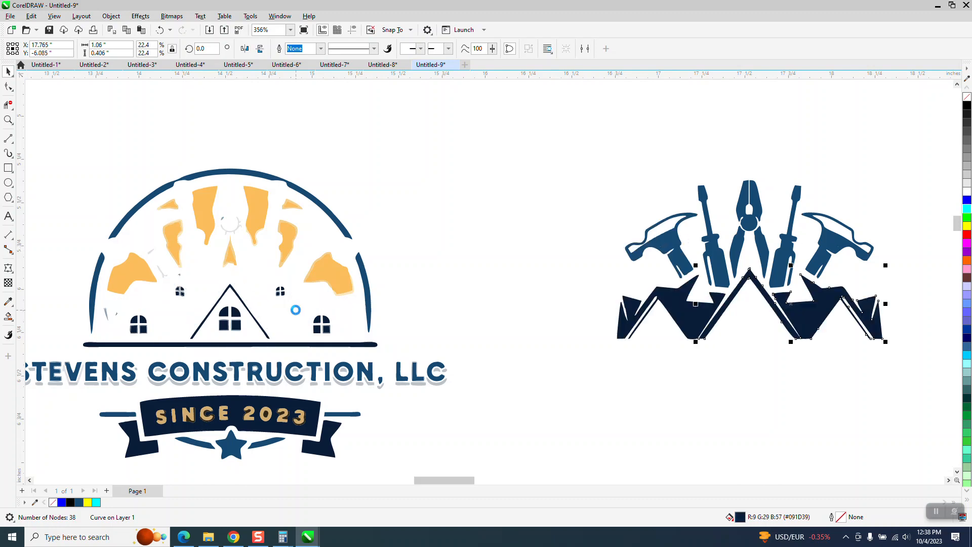
left_click(247, 313)
key("Right")
- Move the right, top and left blue arc segments 3 inches to the right around the extracted artwork
left_click(369, 291)
key("Right")
left_click(337, 223)
key("Right")
left_click(97, 275)
key("Right")
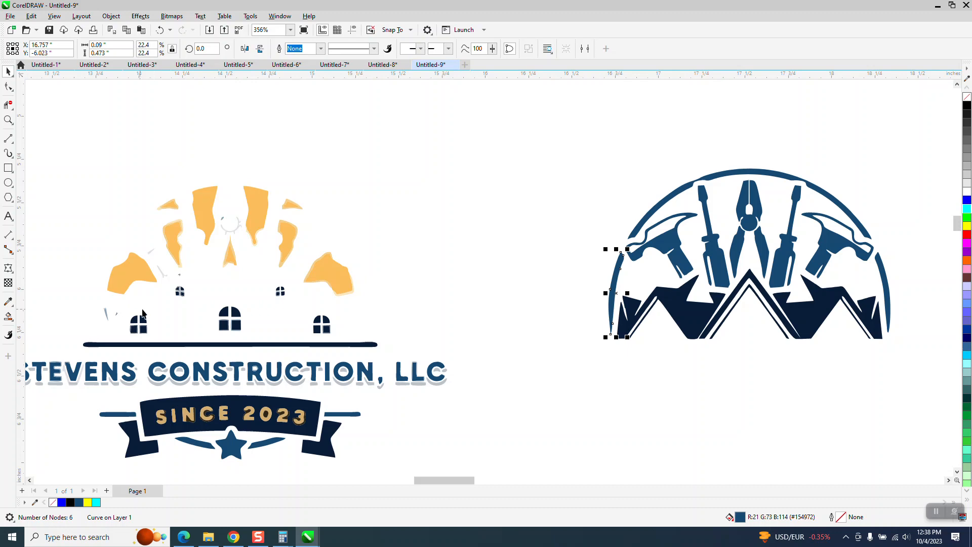
- Move the navy panes of the right house's window 3 inches to the right
left_click(8, 120)
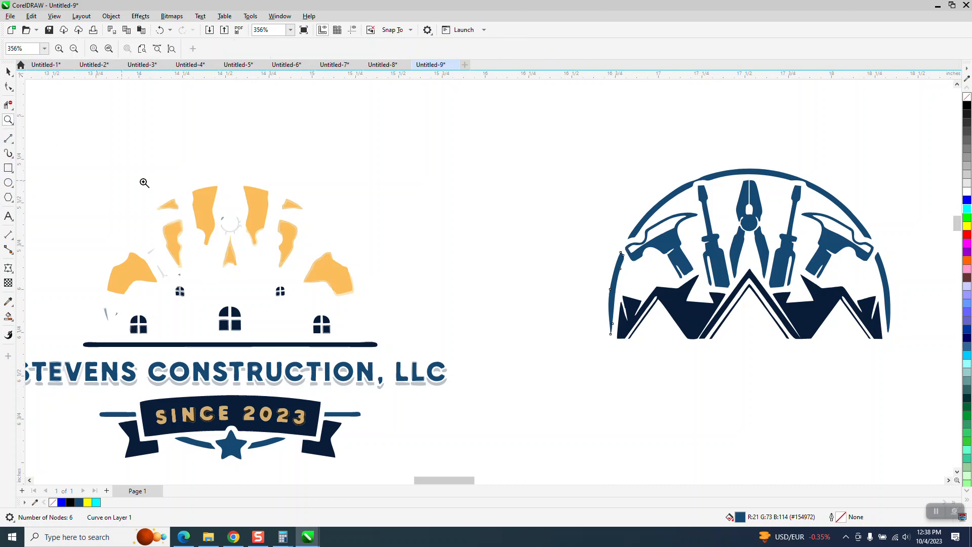
left_click_drag(192, 195, 387, 279)
scroll(266, 243, "down", 3)
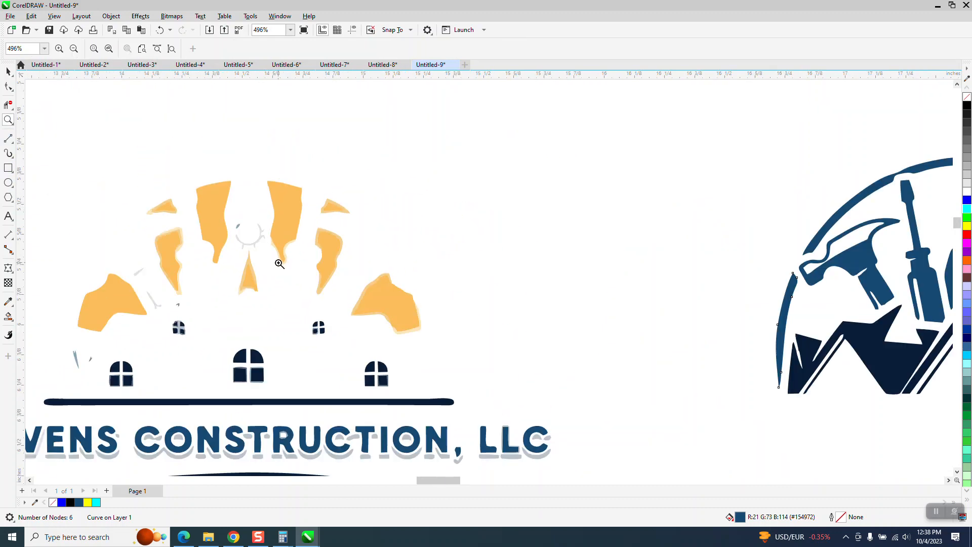
left_click(8, 70)
left_click(465, 345)
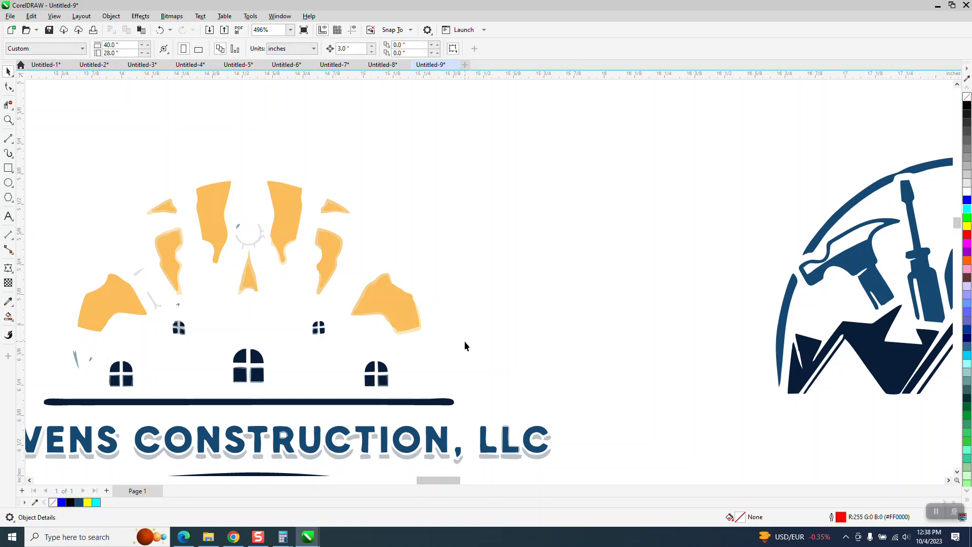
left_click(382, 382)
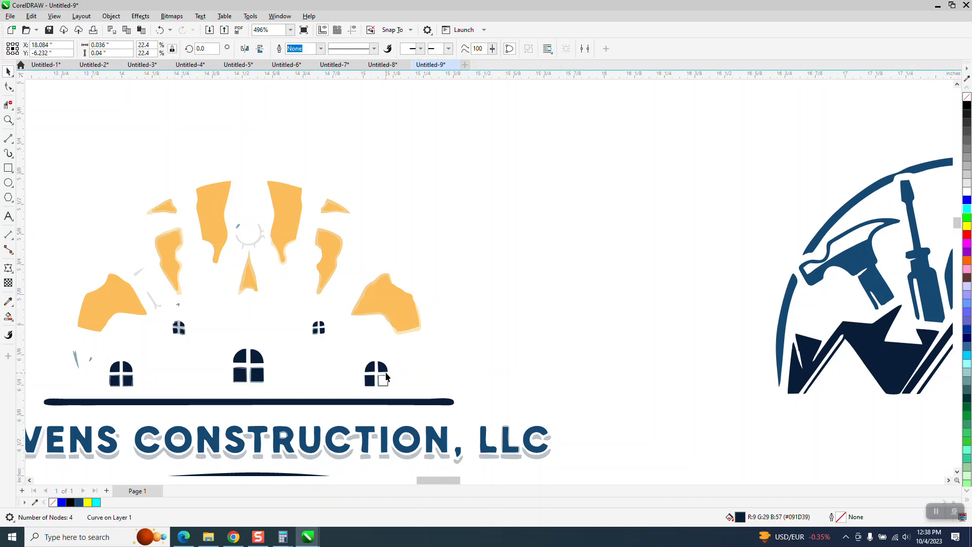
left_click(371, 368)
key("Delete")
left_click(371, 380)
key("Delete")
- Move the navy panes of the two small attic windows 3 inches to the right onto the extracted roofs
left_click(323, 332)
key("Delete")
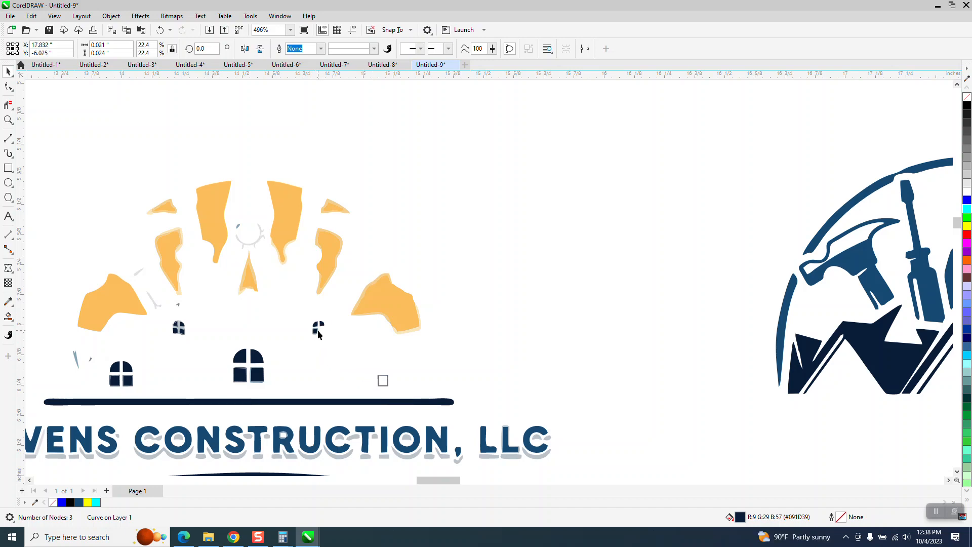
left_click(316, 324)
key("Delete")
left_click(181, 331)
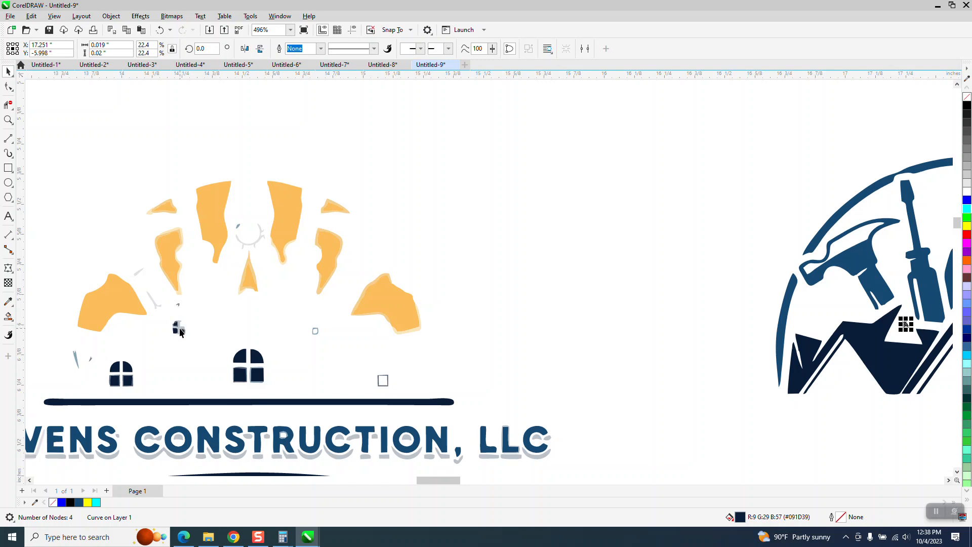
left_click(178, 333)
left_click(177, 332)
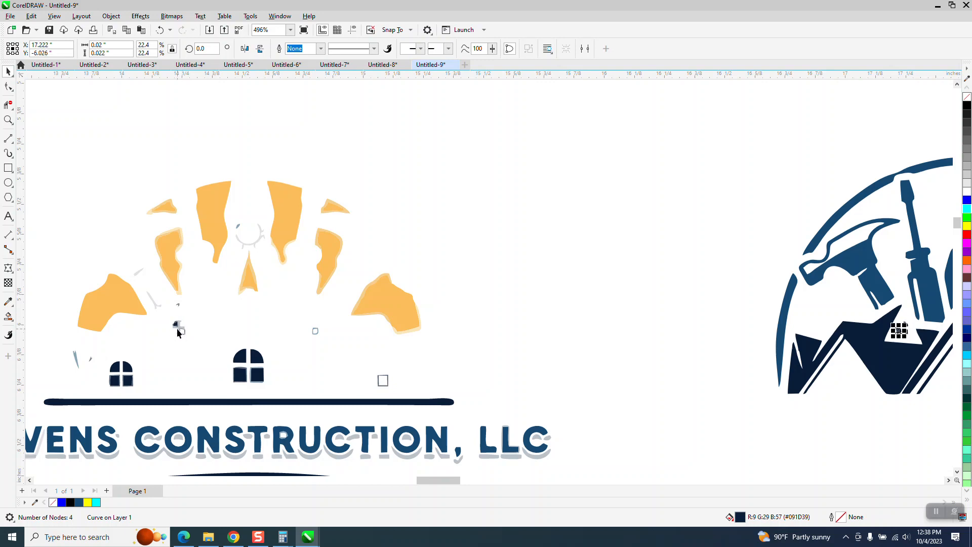
left_click(177, 328)
- Move the central house's window panes and the left house's window pieces 3 inches to the right
left_click(246, 359)
left_click(245, 359)
key("Right")
key("Right")
left_click(133, 379)
key("Right")
left_click(115, 379)
key("Right")
left_click(127, 380)
key("Right")
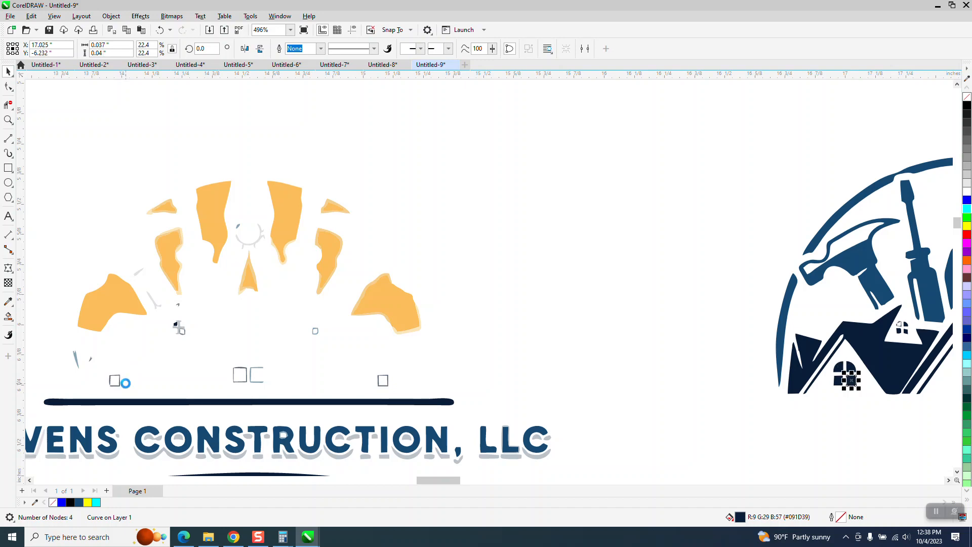
key("ctrl+z")
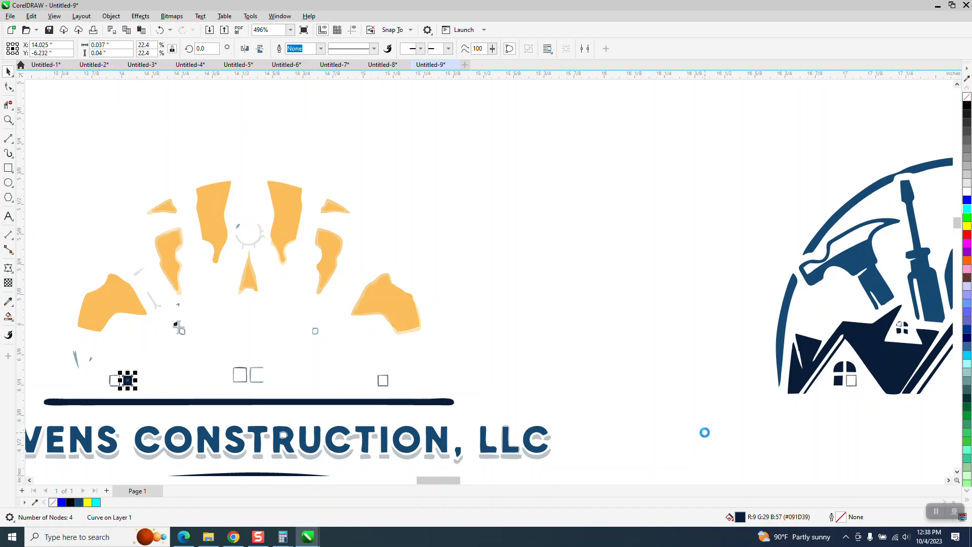
- Remove the stray grey outline piece from the left house's window and move the matching navy pane there, 3 inches to the right
left_click(848, 383)
left_click(855, 387)
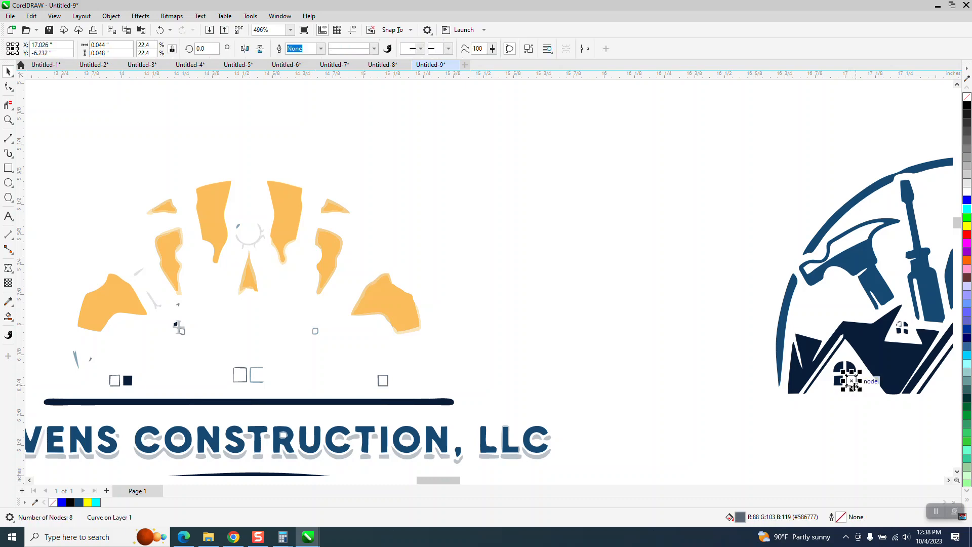
key("Delete")
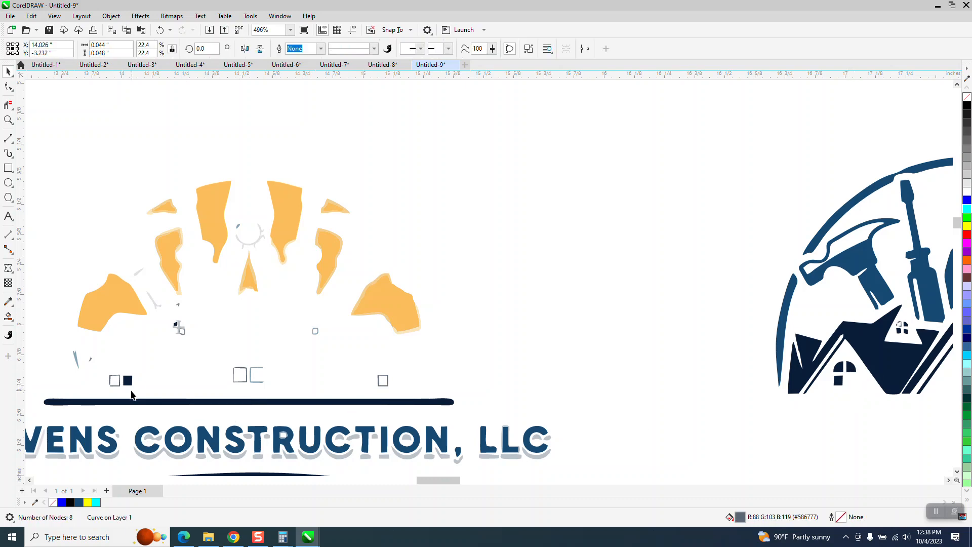
left_click(128, 379)
key("Right")
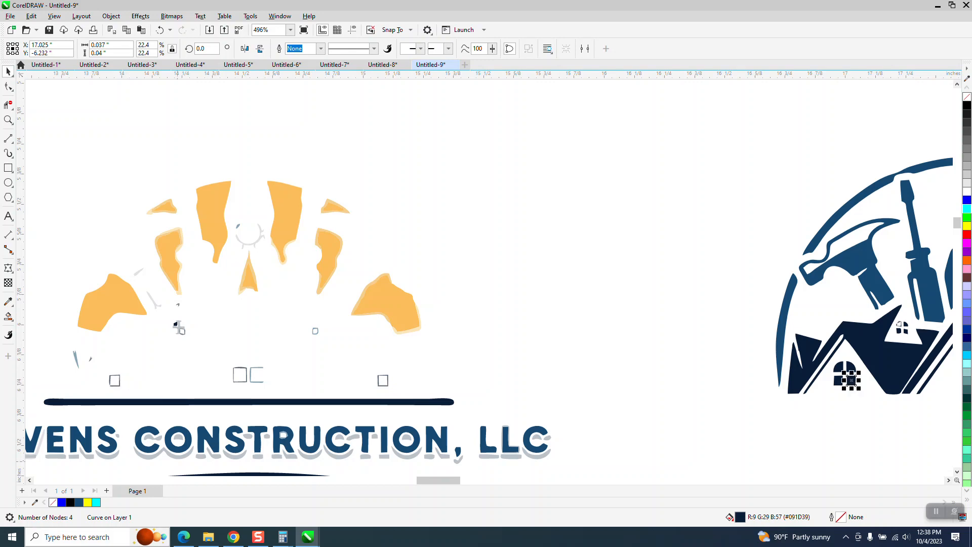
- Move the pliers' jaw piece and both handles 3 inches to the right, out of the extracted artwork
left_click(8, 120)
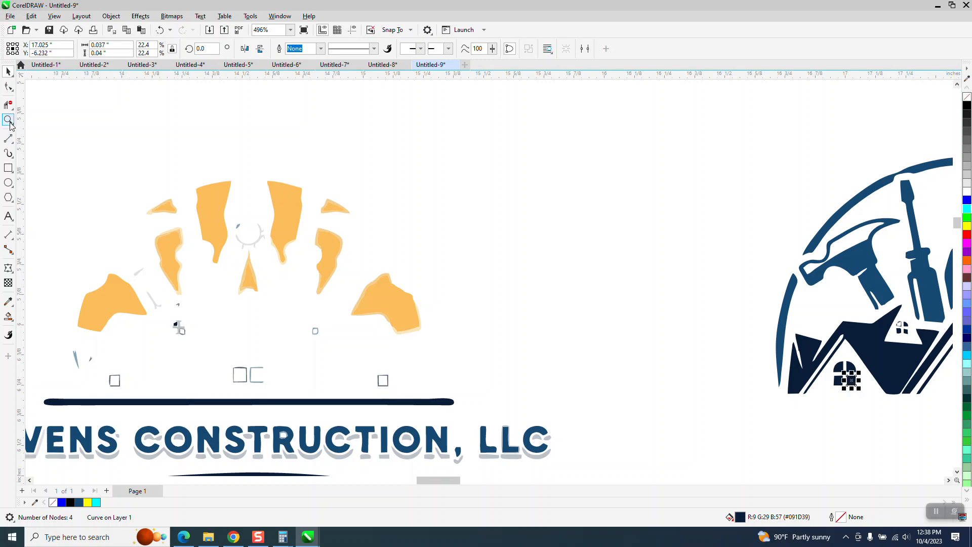
scroll(423, 187, "down", 3)
left_click_drag(714, 184, 870, 268)
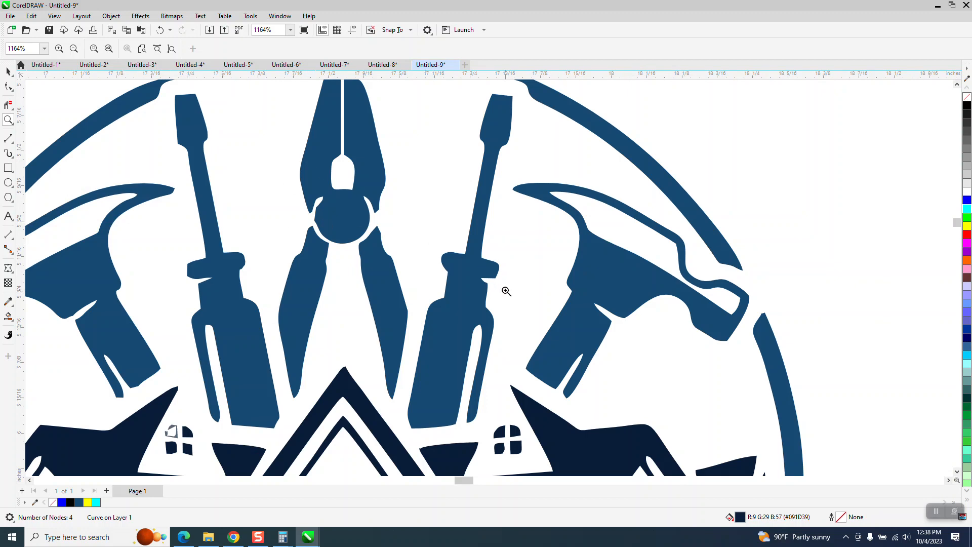
scroll(467, 263, "down", 1)
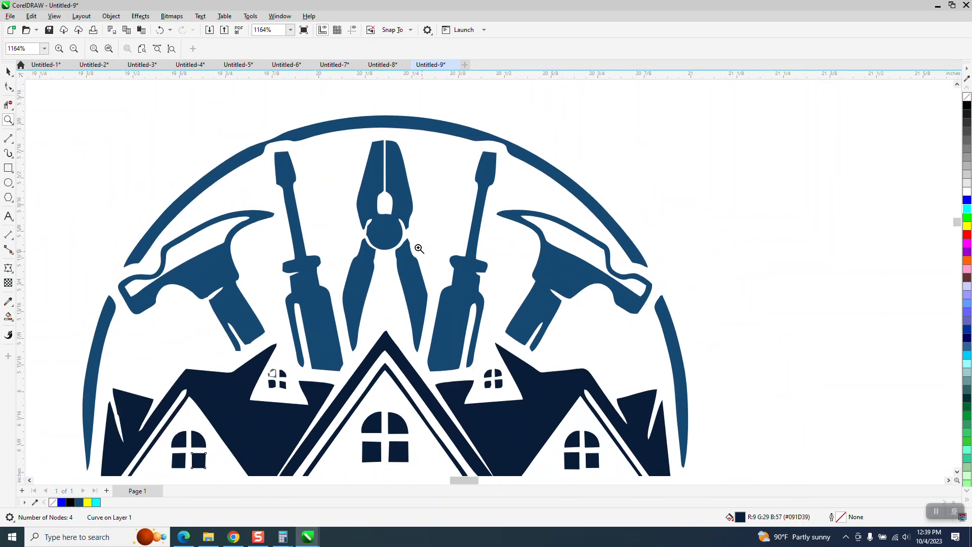
scroll(419, 248, "down", 1)
left_click(8, 72)
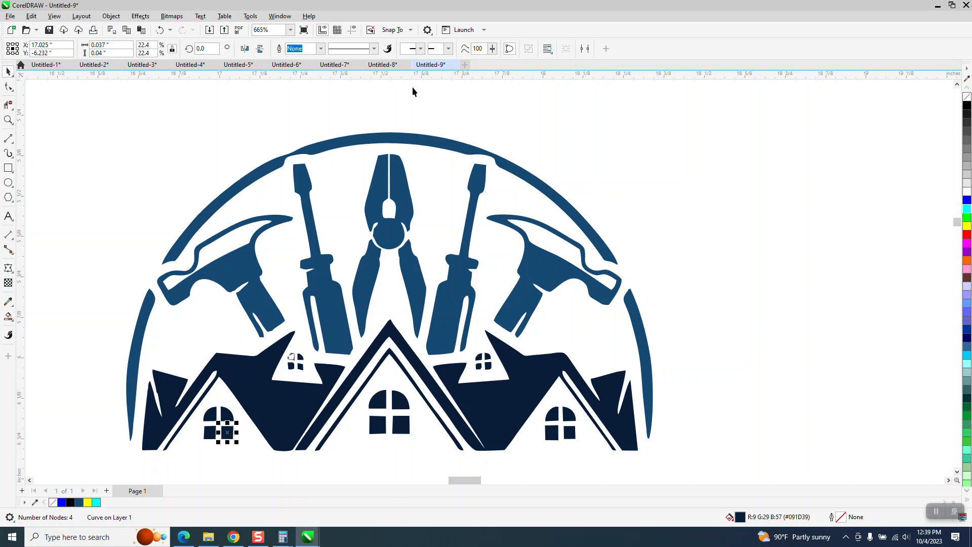
left_click(488, 114)
left_click(406, 191)
key("Delete")
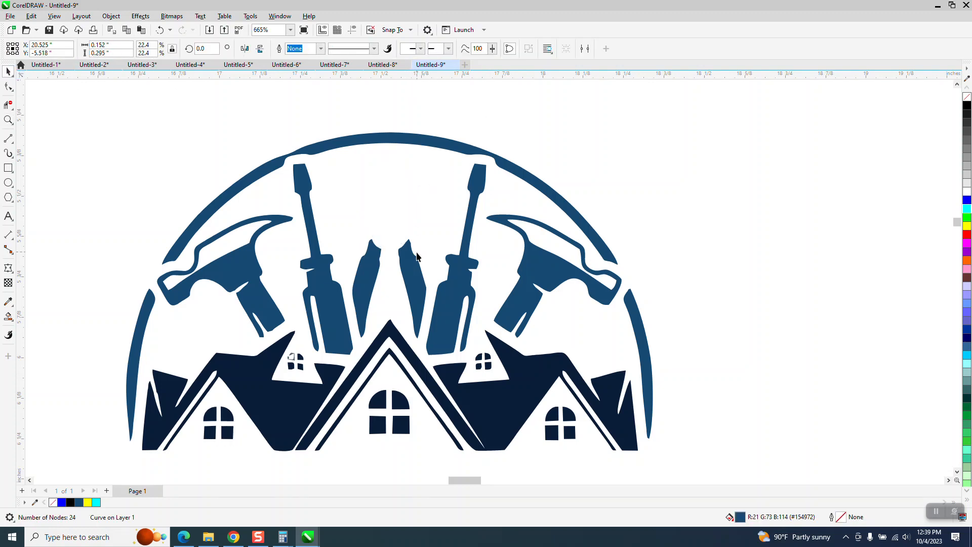
left_click(416, 266)
key("Delete")
left_click(371, 274)
key("Delete")
- Move the grouped full-colour logo trace 3 inches down, clear of the separated pliers
scroll(347, 216, "down", 3)
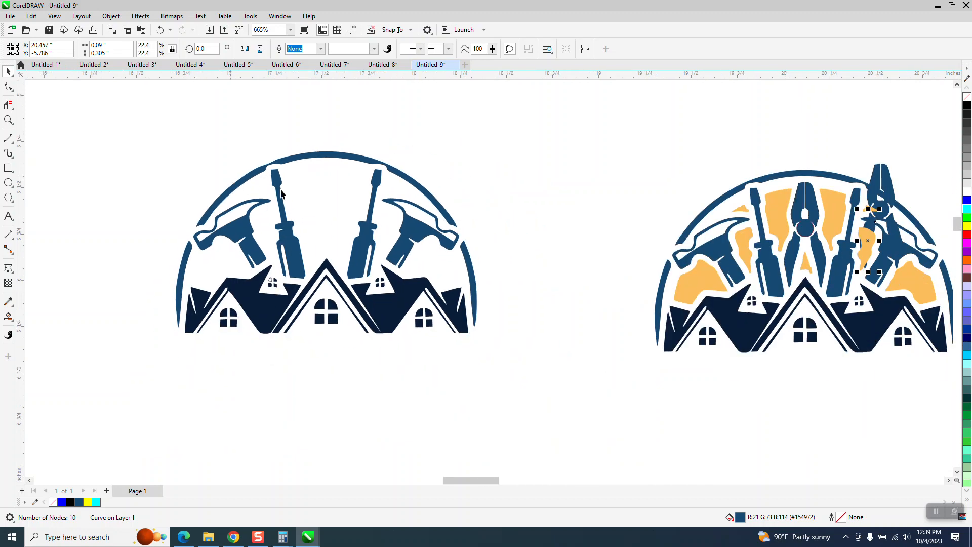
left_click(641, 213)
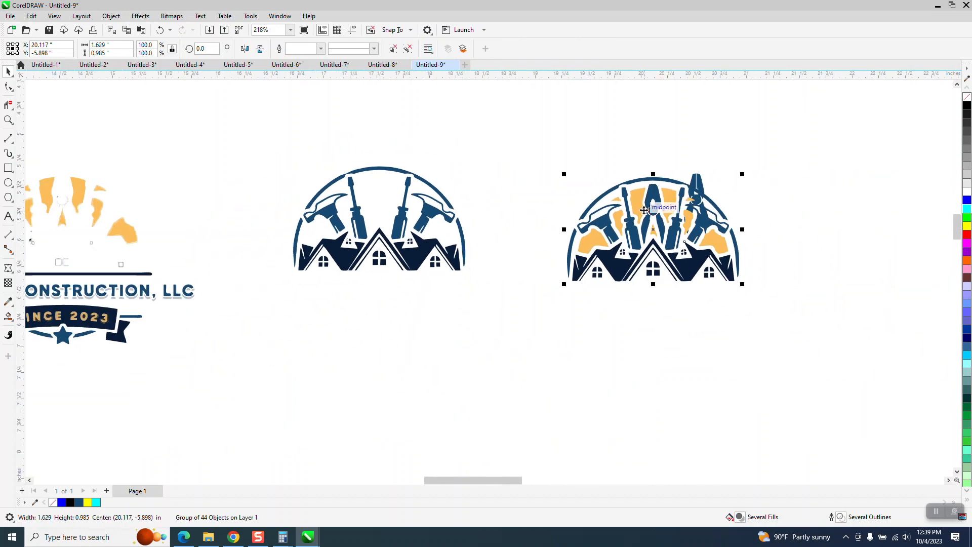
key("Delete")
- Remove the fill from the pliers' jaw piece and give it a black hairline outline
left_click(8, 120)
left_click_drag(663, 164, 778, 299)
left_click_drag(352, 120, 568, 282)
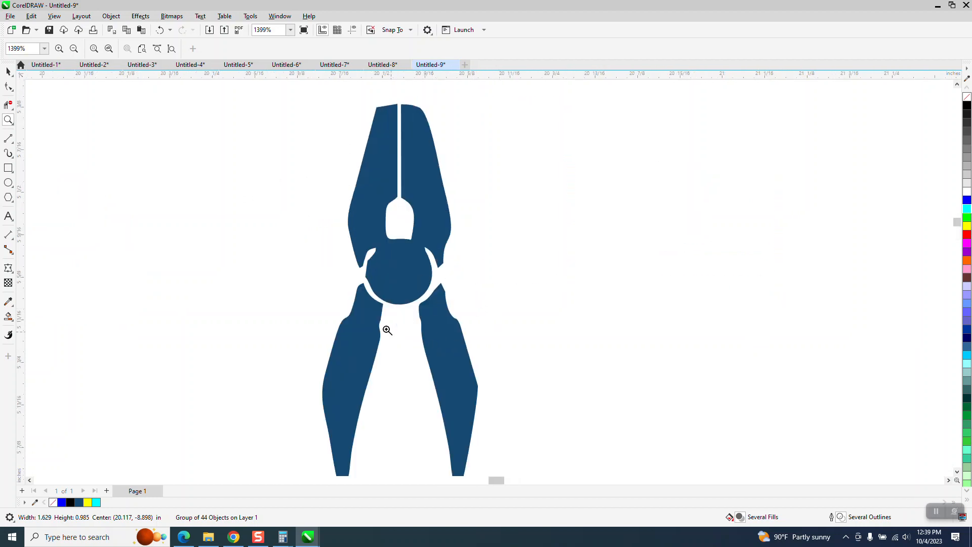
left_click(8, 71)
left_click(409, 170)
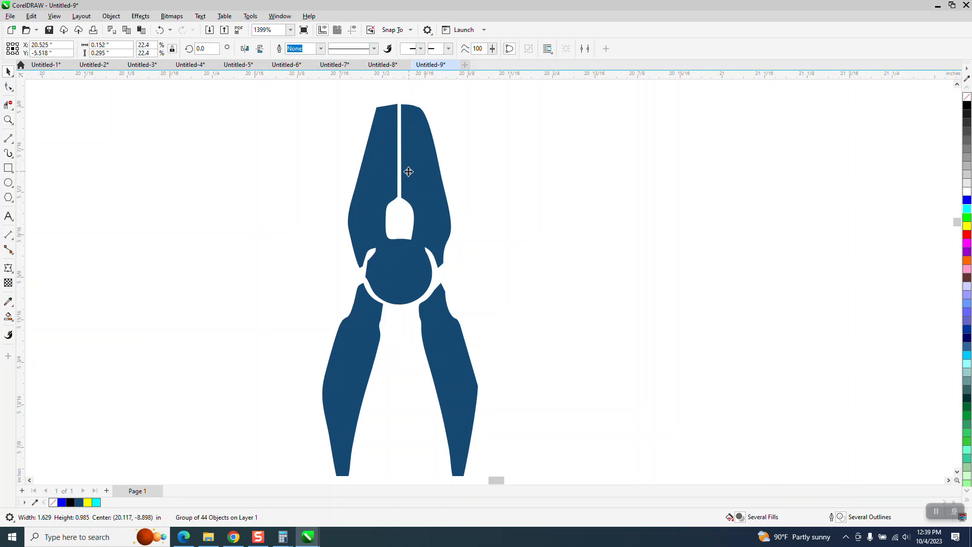
left_click(967, 99)
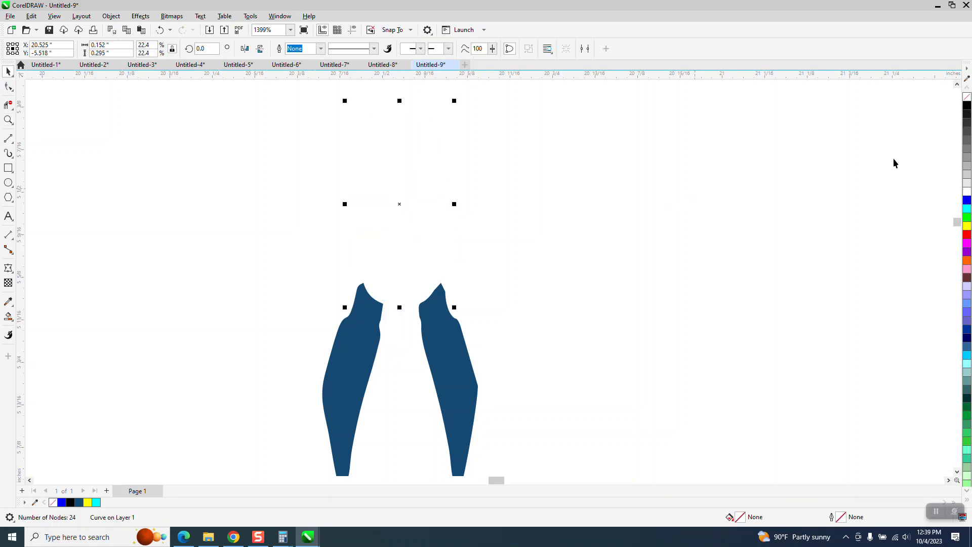
right_click(966, 105)
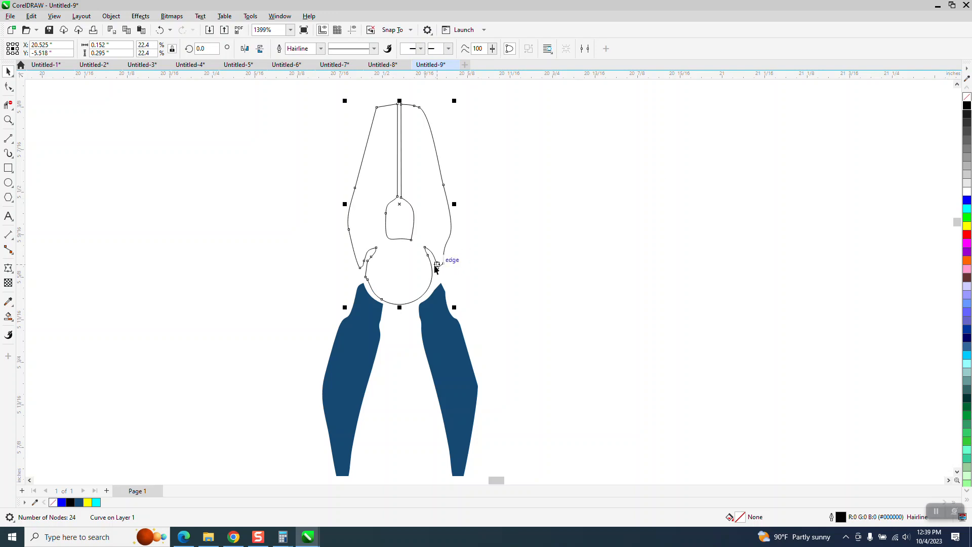
- Break the jaw outline apart at the inner tips of both side notches and delete the uneven pivot curve between them
left_click(8, 120)
left_click_drag(323, 215, 491, 335)
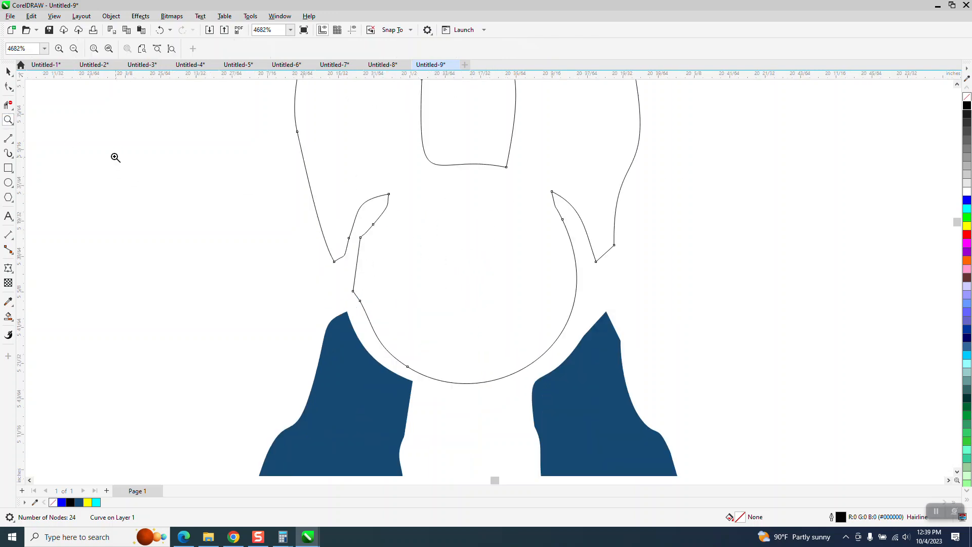
left_click(8, 86)
left_click(390, 202)
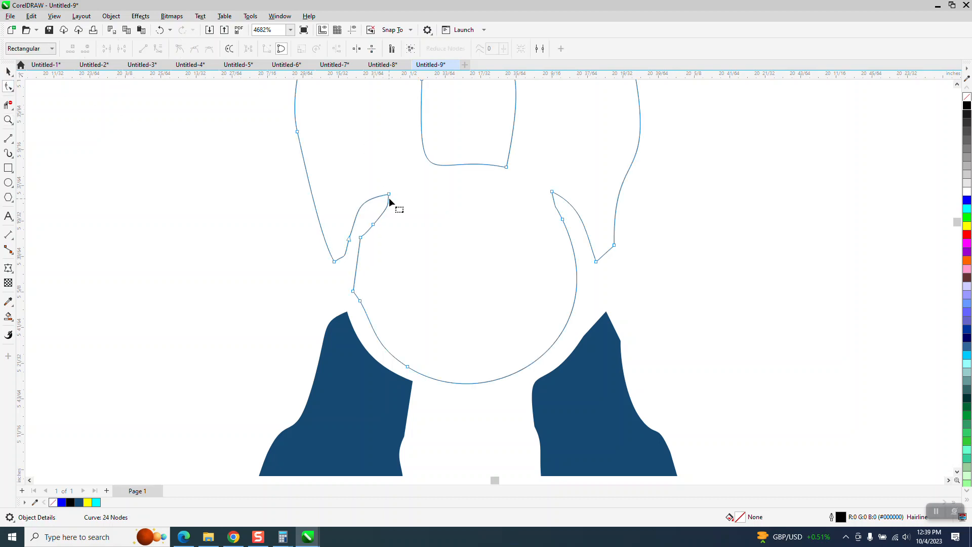
right_click(390, 197)
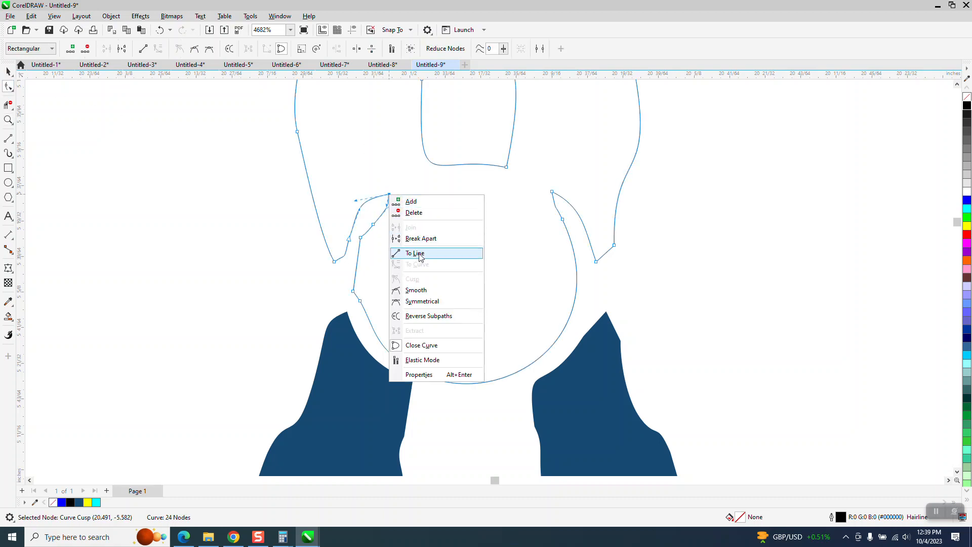
left_click(484, 234)
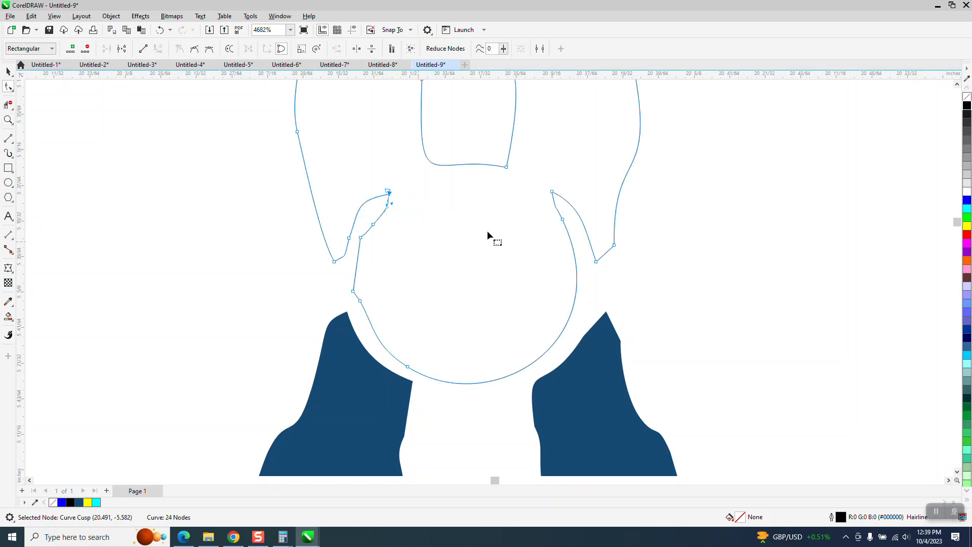
right_click(551, 193)
left_click(585, 237)
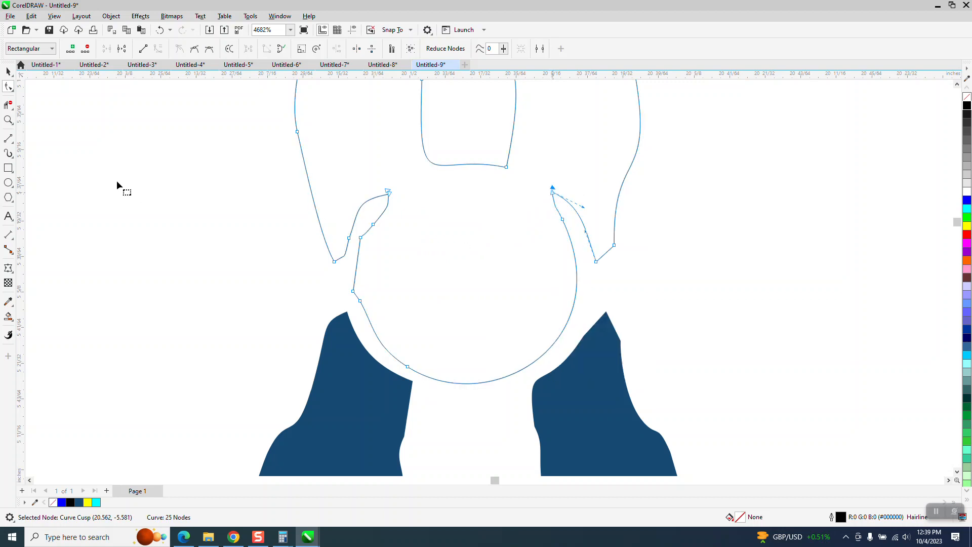
left_click(15, 110)
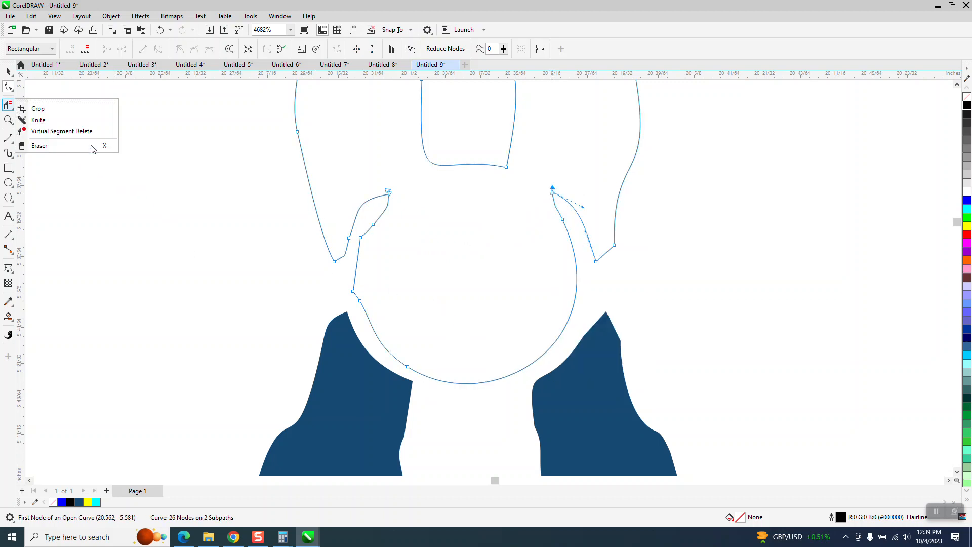
left_click(94, 131)
left_click(492, 388)
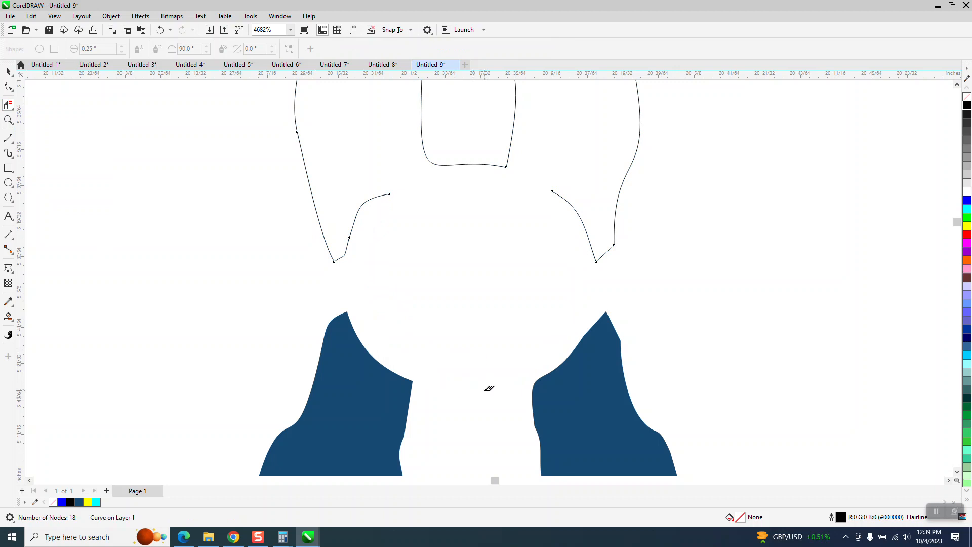
- Draw a circle about 0.094 inch in diameter as the pliers' pivot and shift it slightly down between the jaws and handles
left_click(9, 184)
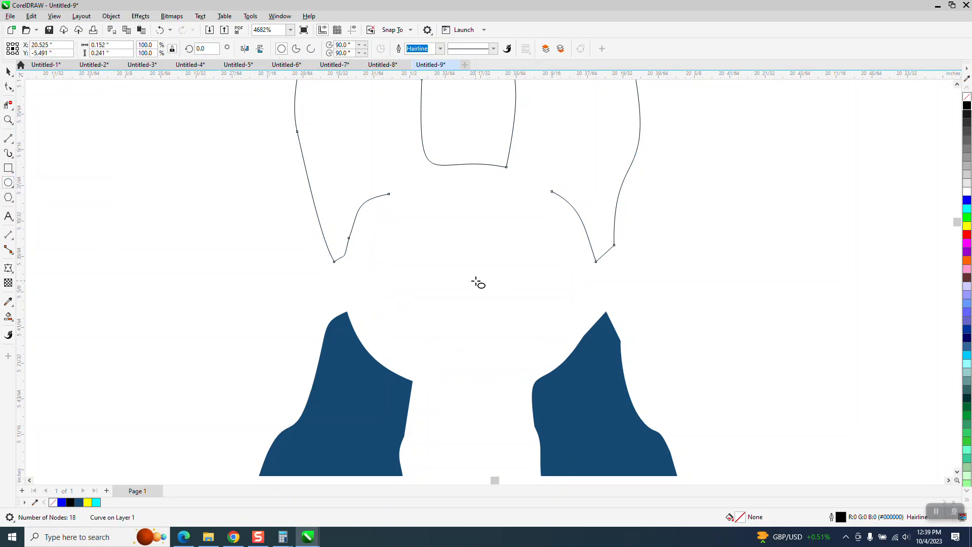
left_click_drag(476, 275, 412, 383)
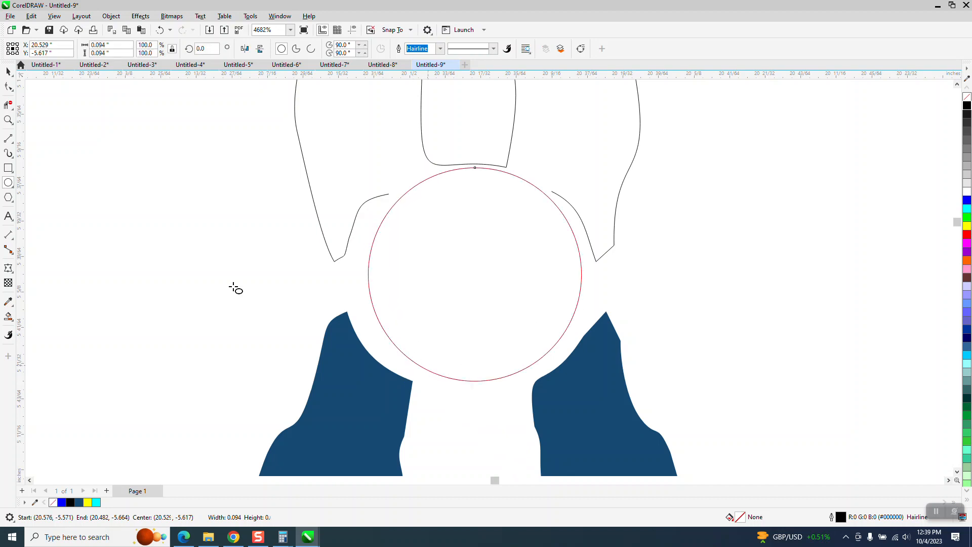
left_click(8, 72)
left_click_drag(473, 275, 470, 284)
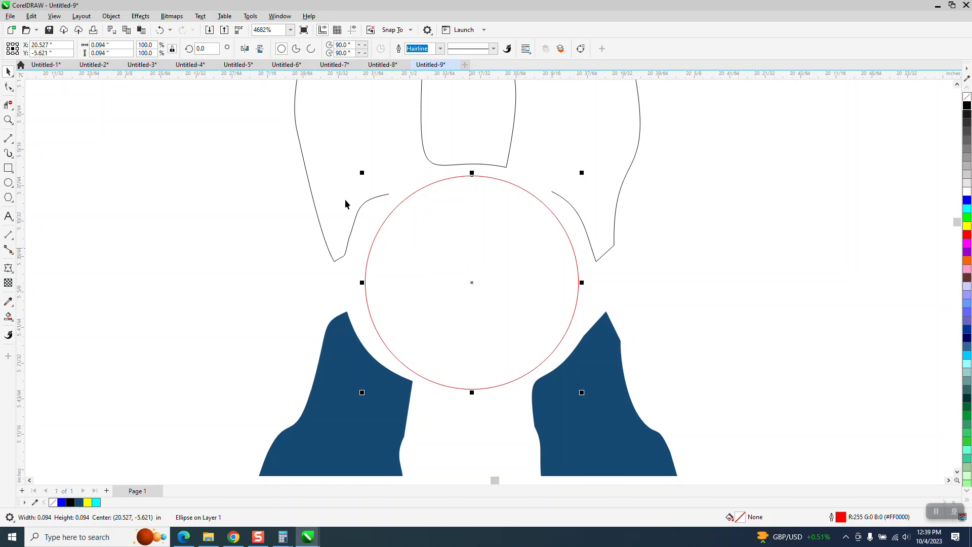
- Extend both open ends of the jaw outline onto the pivot circle and bend the right notch curve into a smoother arc
left_click(8, 119)
left_click_drag(267, 145, 722, 311)
left_click(7, 88)
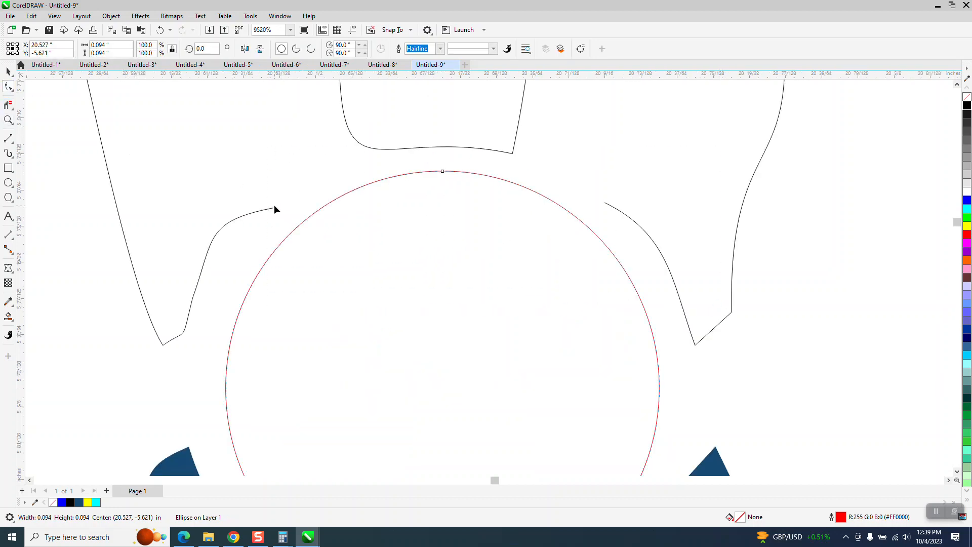
left_click(13, 91)
left_click(34, 90)
left_click(274, 210)
left_click_drag(275, 209, 329, 205)
left_click(605, 204)
left_click_drag(605, 204, 559, 204)
left_click_drag(626, 237, 636, 224)
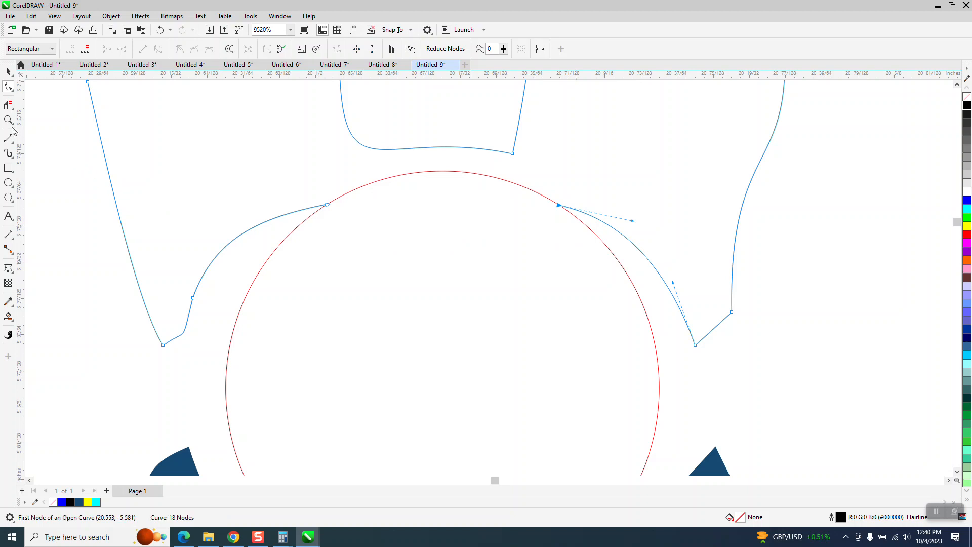
- Delete the circle's upper arc between the two jaw ends with Virtual Segment Delete
left_click(8, 104)
left_click(428, 173)
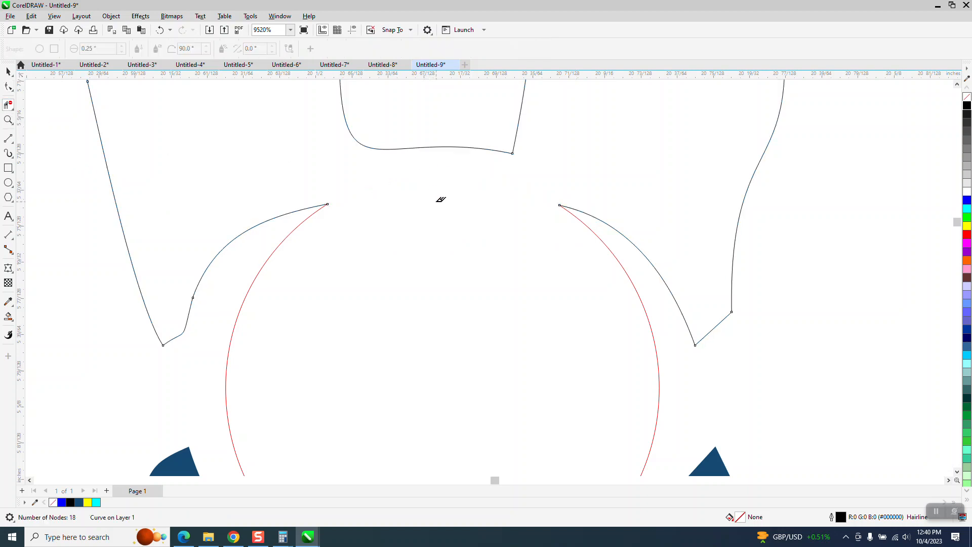
scroll(409, 211, "down", 2)
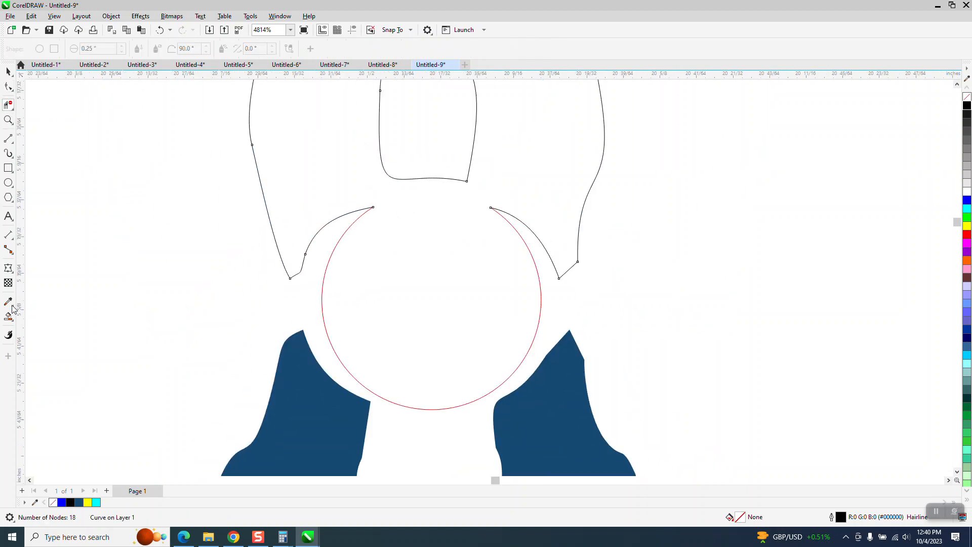
- Smart-fill the combined jaw and pivot area with the blue sampled from a pliers handle, without an outline
left_click(8, 316)
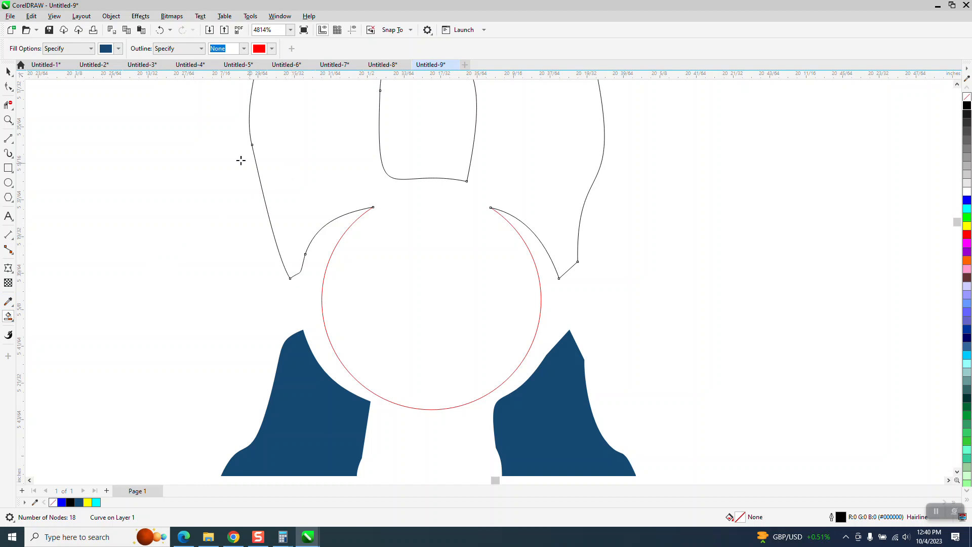
left_click(120, 50)
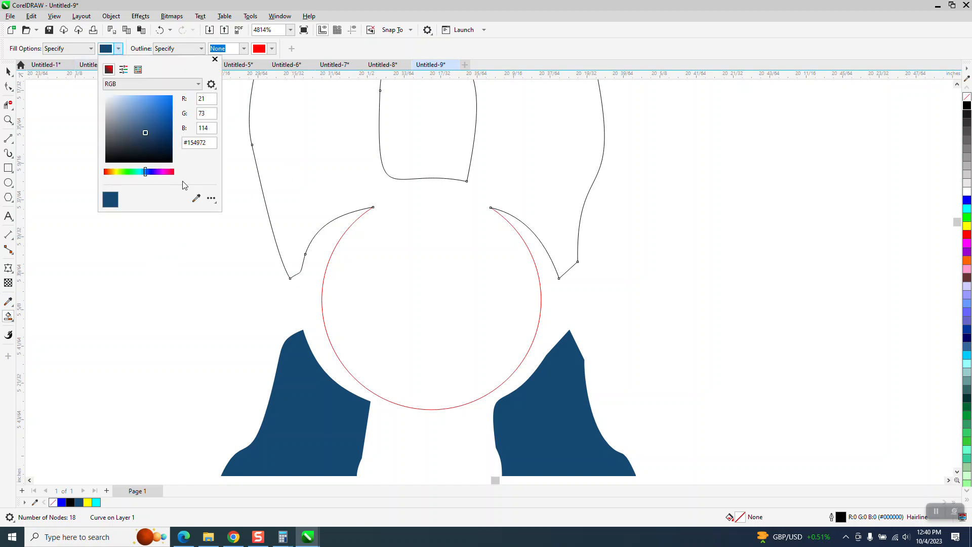
left_click(194, 196)
left_click(311, 400)
left_click(318, 186)
left_click(317, 185)
- Remove the fill from both pliers handles and give them black hairline outlines
scroll(208, 358, "down", 2)
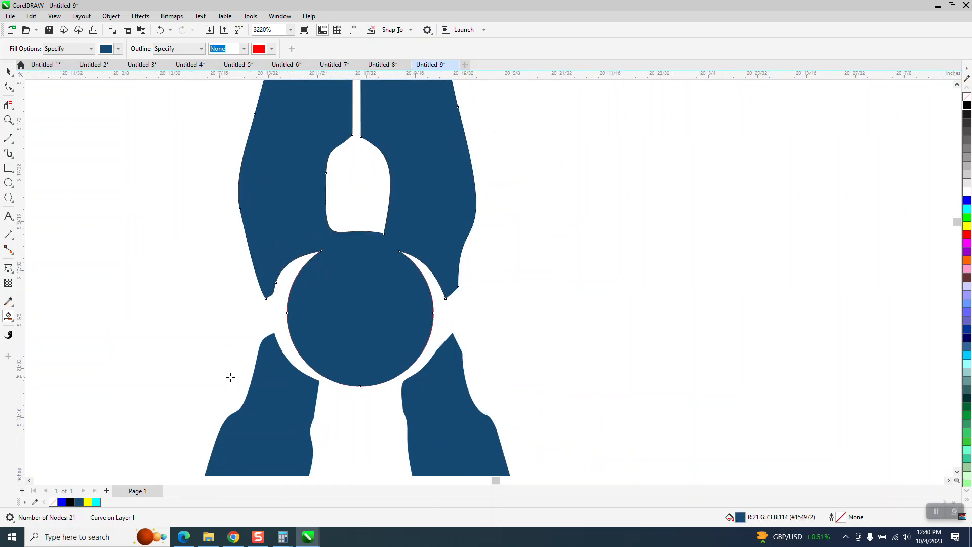
left_click(8, 71)
left_click(294, 403)
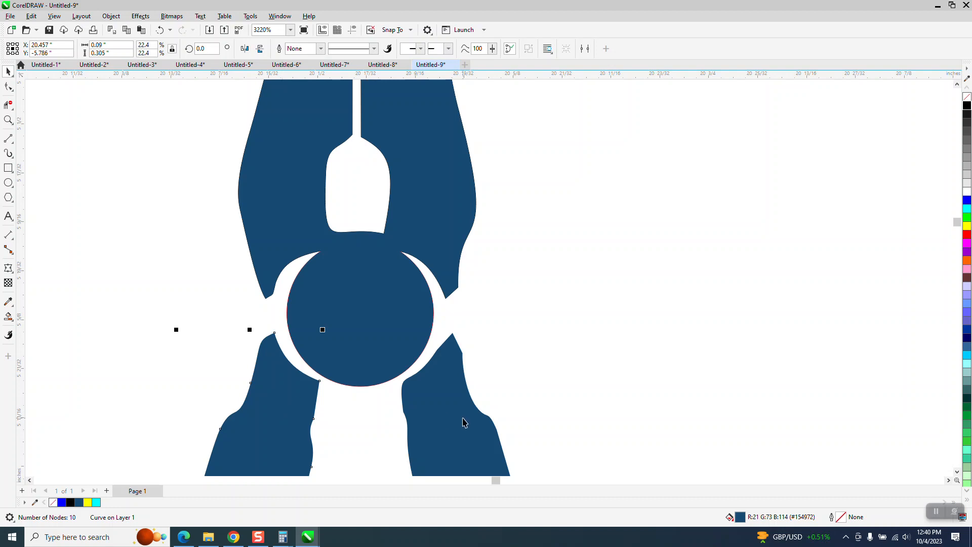
left_click(465, 422, "shift")
left_click(967, 97)
right_click(967, 105)
- Lower the left handle's upper inner corner node slightly to widen its gap from the pivot circle
left_click(8, 120)
left_click_drag(239, 297, 572, 441)
scroll(571, 375, "down", 1)
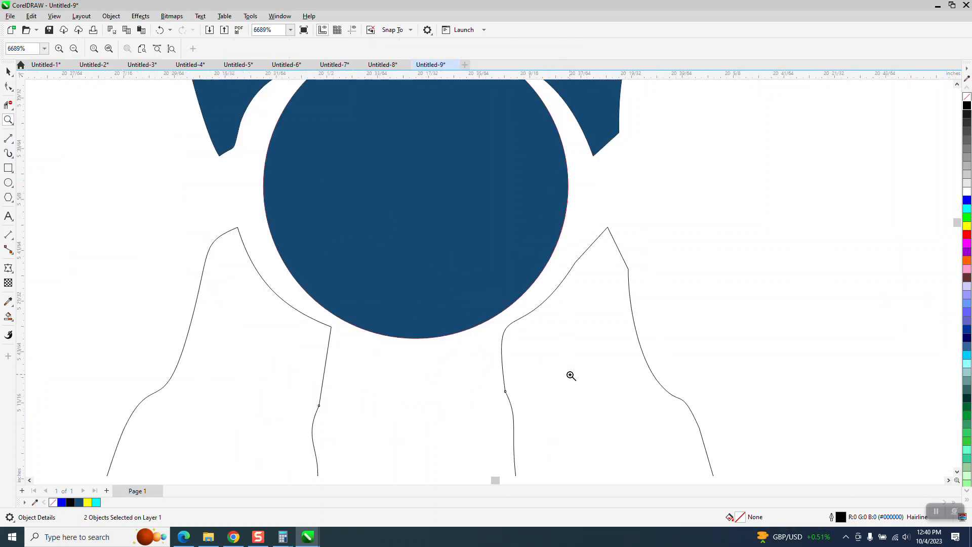
left_click(9, 86)
left_click_drag(331, 328, 330, 341)
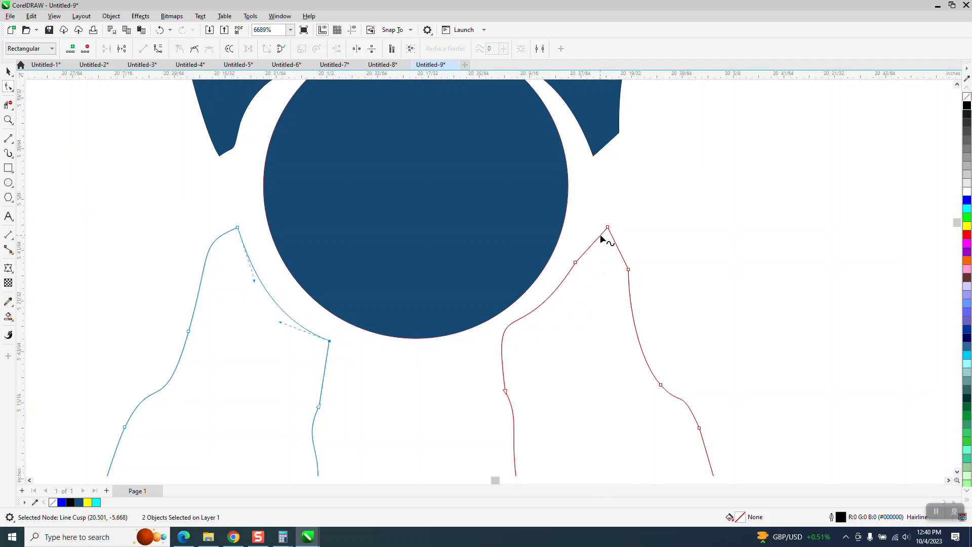
- Nudge the uneven right pliers handle 3 inches to the right, clear of the rest of the pliers
scroll(486, 271, "down", 4)
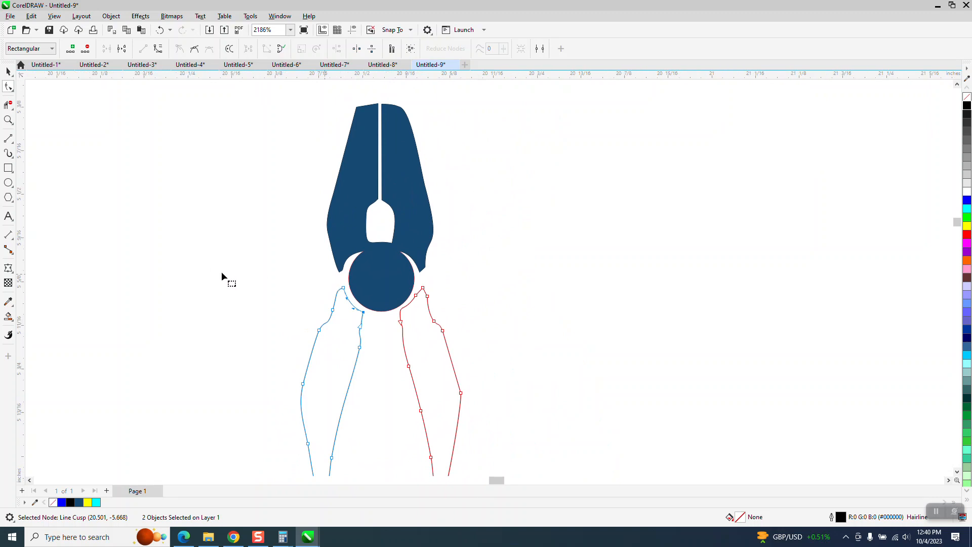
scroll(222, 276, "down", 1)
left_click(9, 120)
left_click_drag(259, 274, 542, 476)
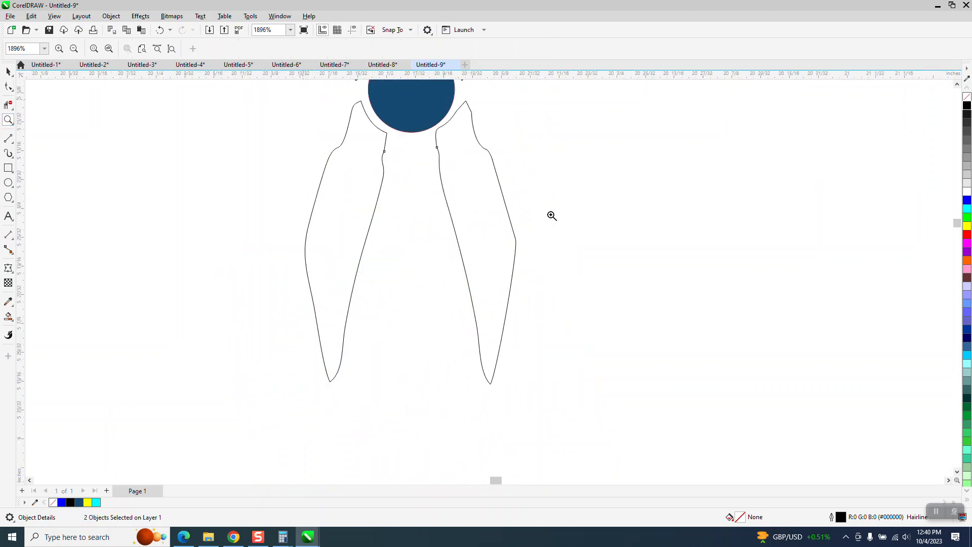
left_click_drag(303, 99, 552, 216)
scroll(346, 225, "down", 3)
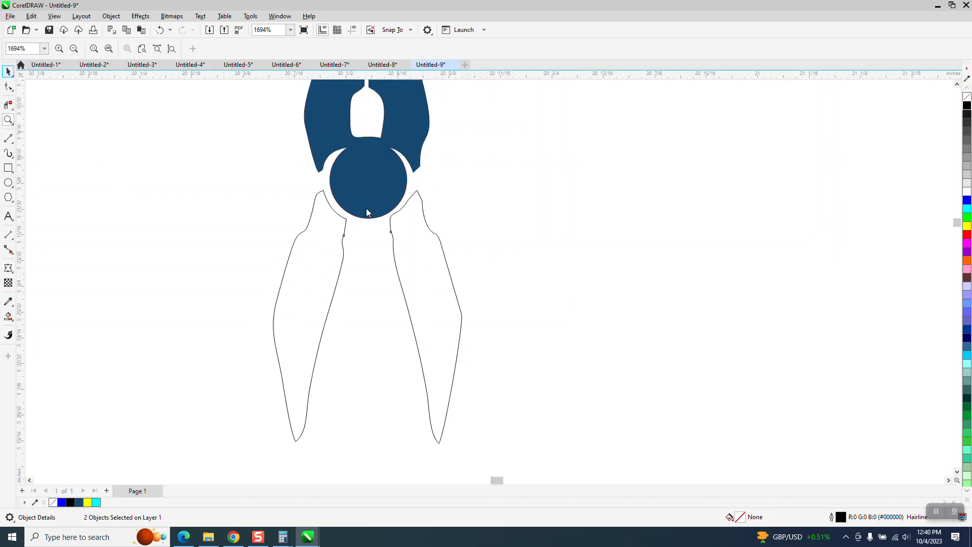
key("space")
left_click(454, 258)
left_click(445, 255)
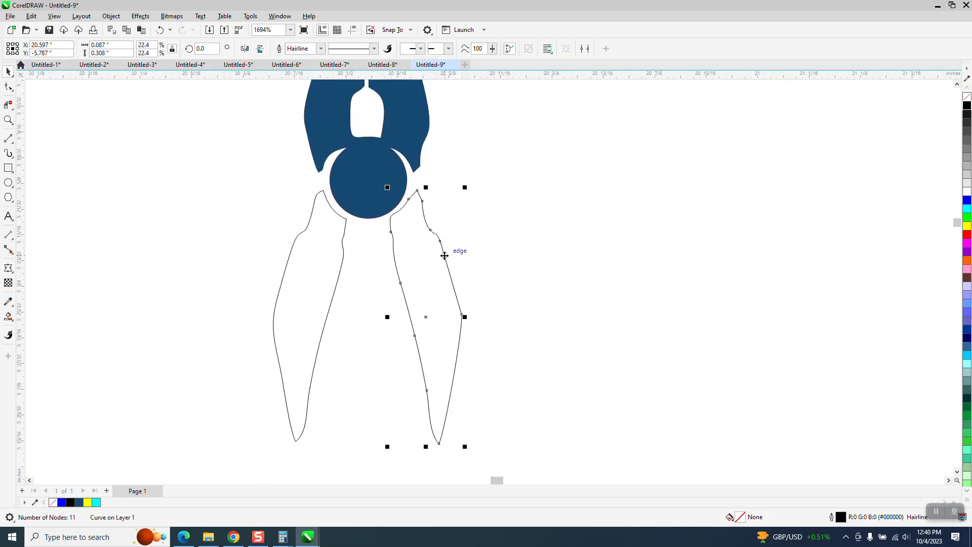
key("Right")
- Mirror a copy of the left pliers handle horizontally and place it as the matching right handle beside the pivot circle
left_click(331, 268)
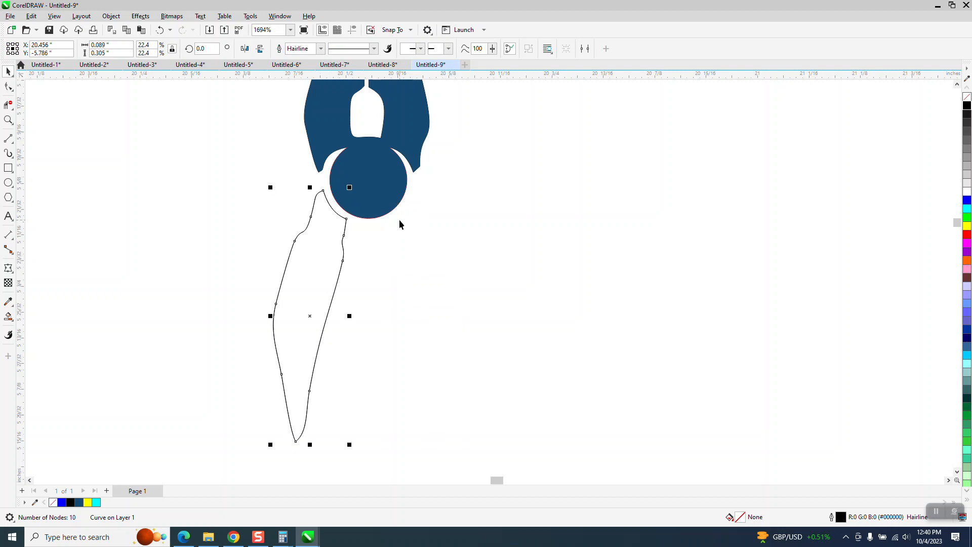
left_click(244, 49)
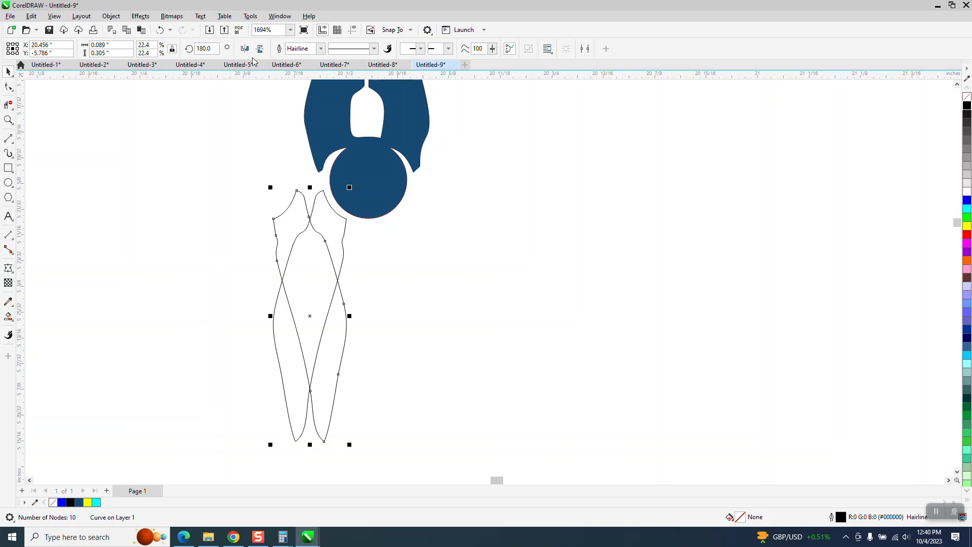
left_click_drag(303, 190, 412, 194)
- Delete the old uneven right handle outline that was set aside to the right of the pliers
scroll(368, 256, "down", 7)
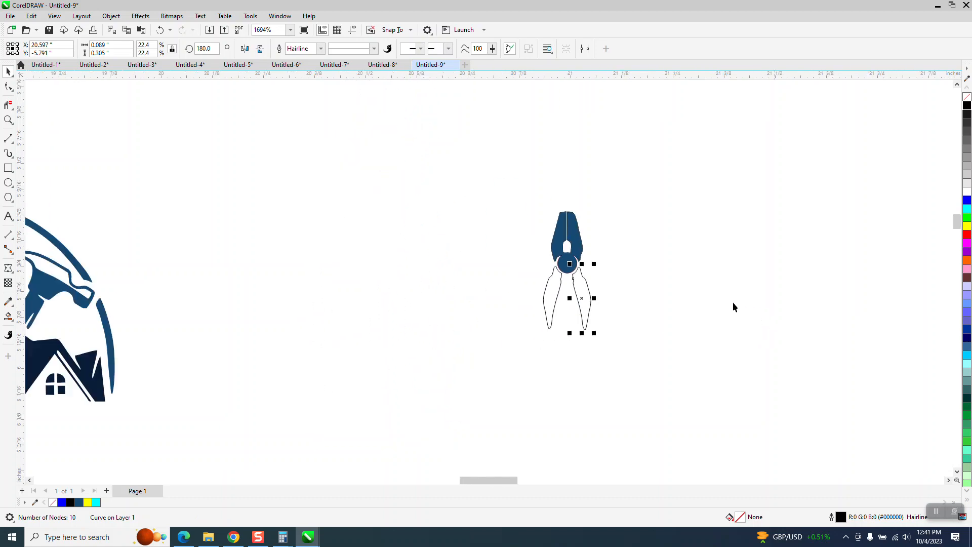
scroll(753, 292, "down", 2)
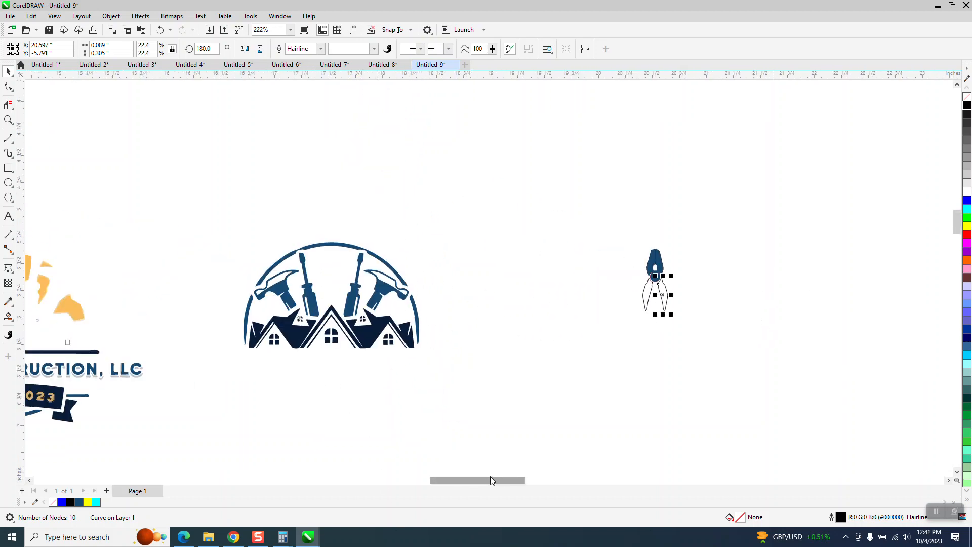
left_click_drag(490, 480, 535, 480)
left_click_drag(532, 268, 584, 317)
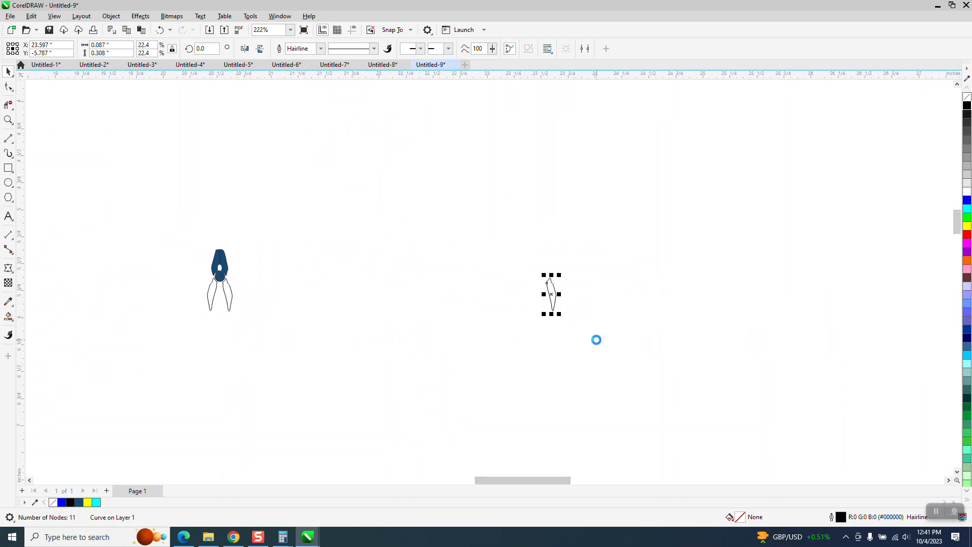
key("Delete")
- Smart-fill both outlined pliers handles with dark blue (#154972) and no outline
left_click(8, 120)
left_click_drag(161, 234, 441, 394)
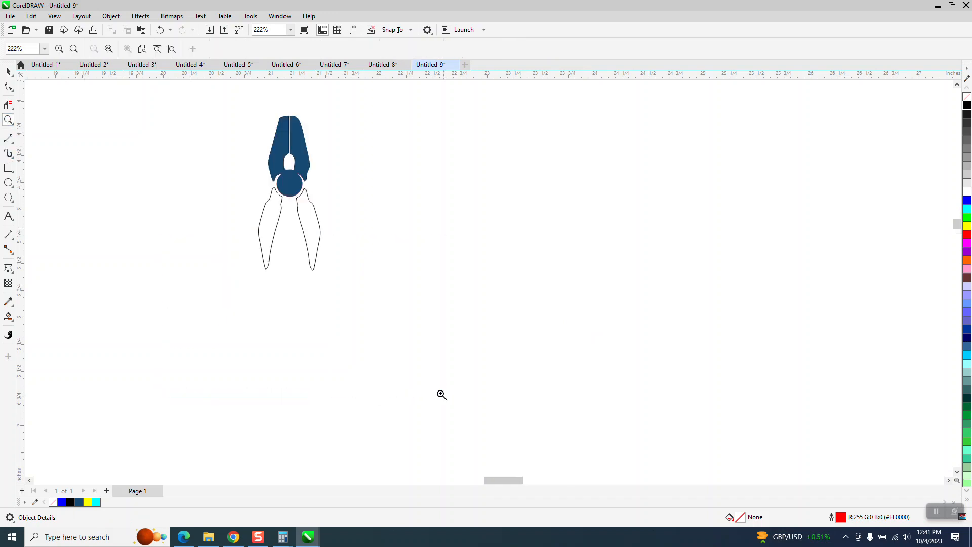
left_click_drag(454, 292, 458, 296)
left_click(9, 72)
left_click(9, 318)
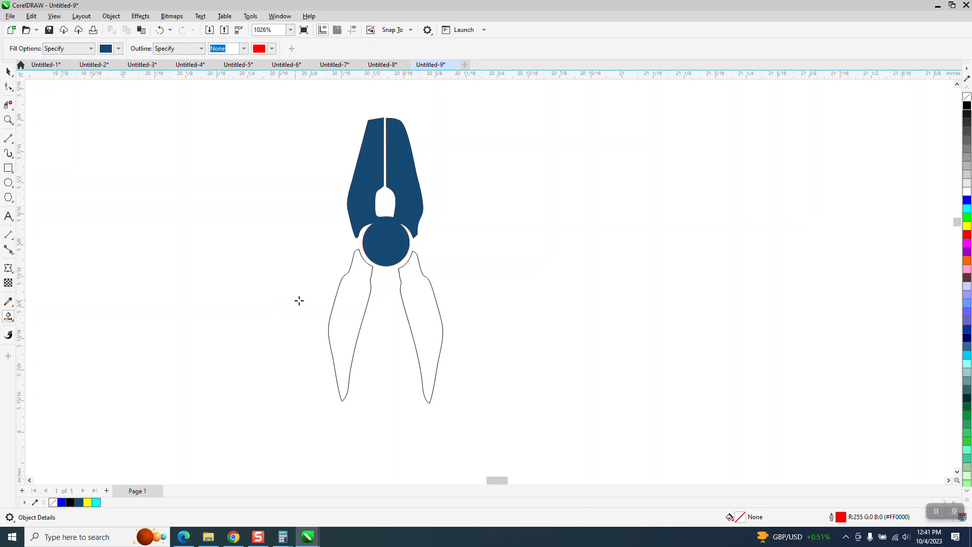
left_click(343, 310)
left_click(430, 317)
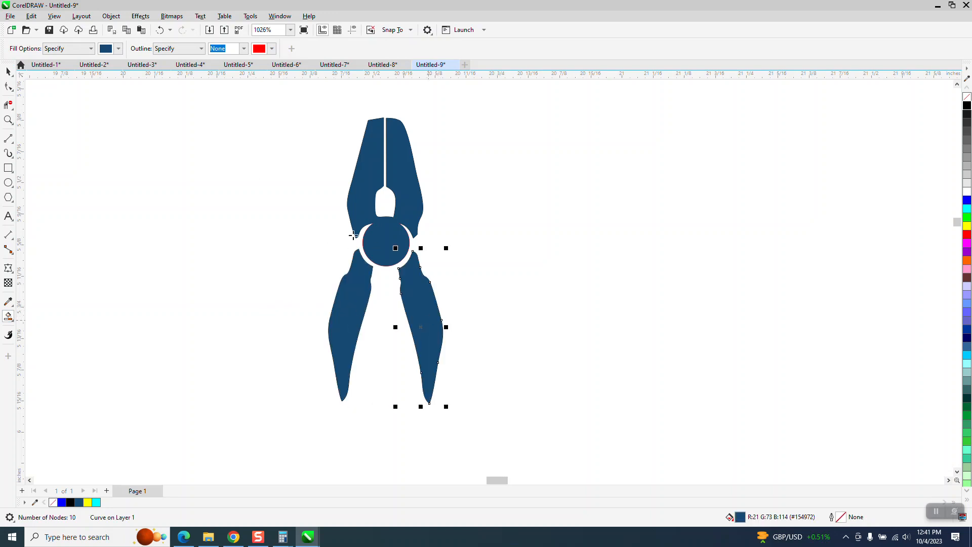
- Nudge the filled jaw-and-pivot shape and both filled handles 3 inches left into the centre of the house-and-tools emblem
left_click(7, 72)
scroll(572, 262, "down", 5)
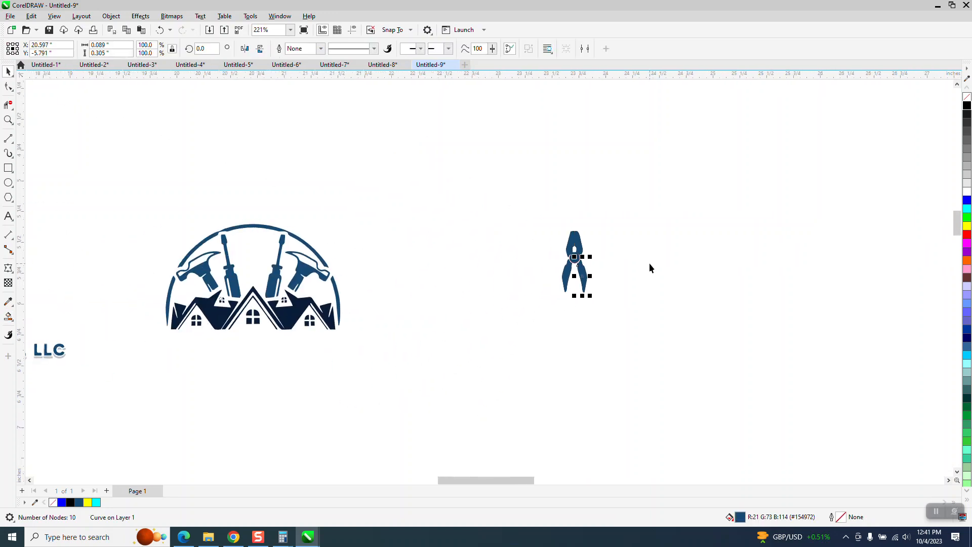
left_click(595, 247)
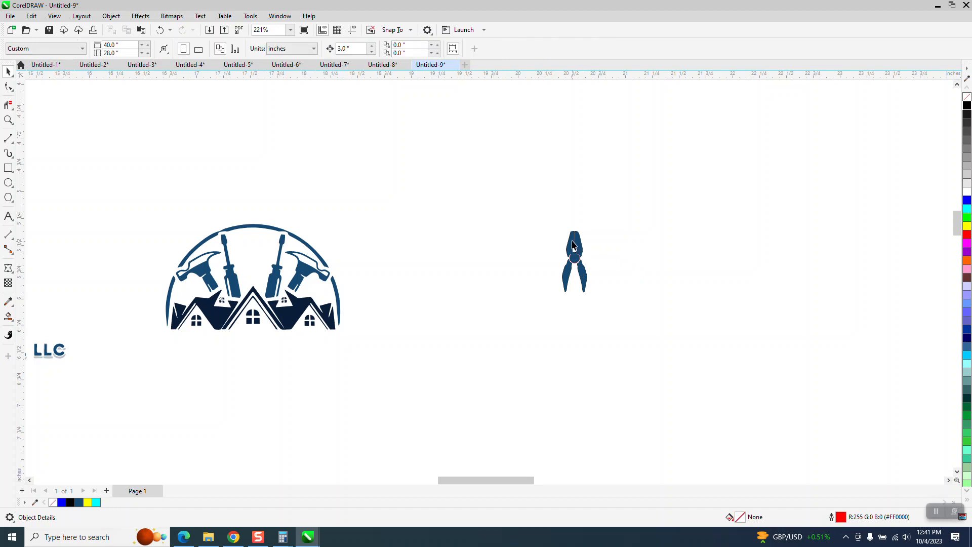
left_click(572, 245)
key("p")
left_click(589, 282)
key("p")
left_click(562, 284)
key("p")
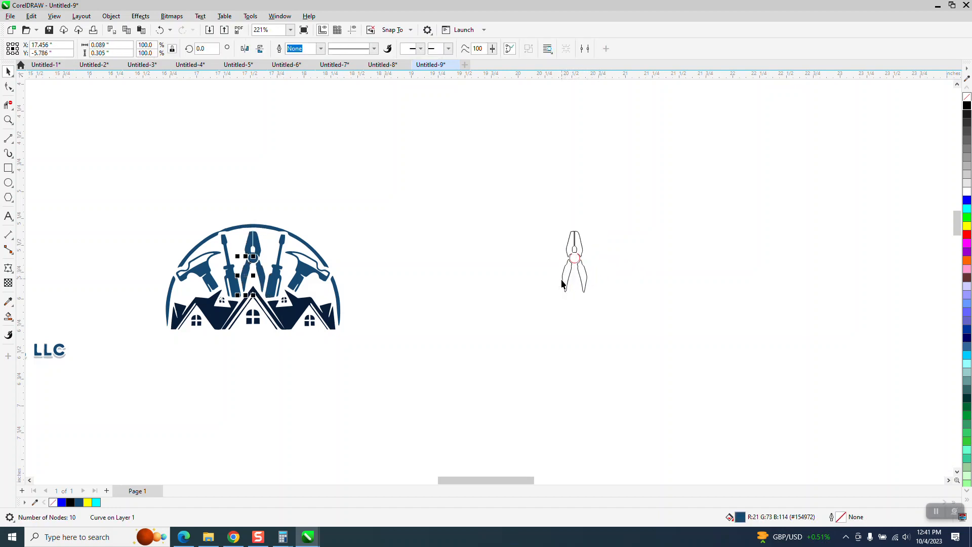
- Delete the leftover pliers construction outlines beside the emblem
left_click_drag(542, 218, 667, 320)
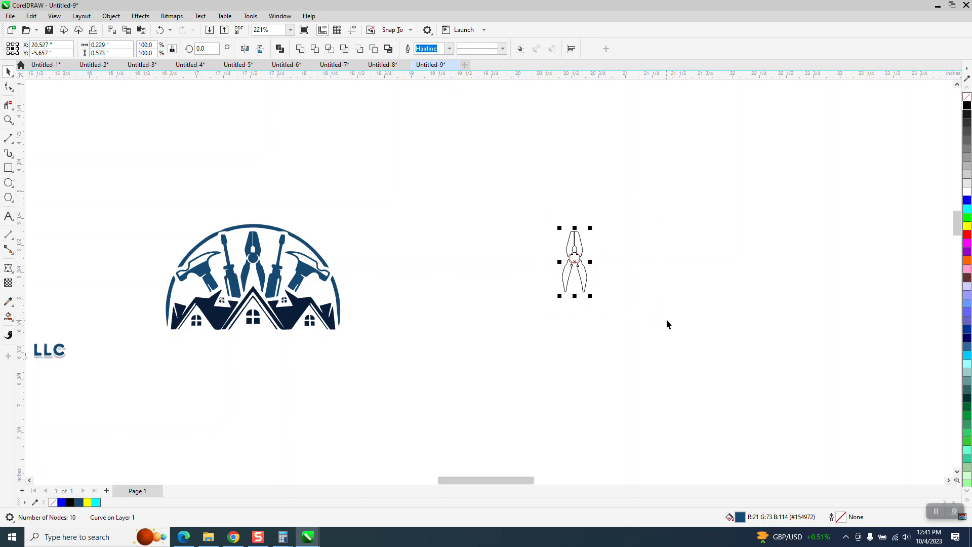
key("Delete")
scroll(611, 301, "down", 2)
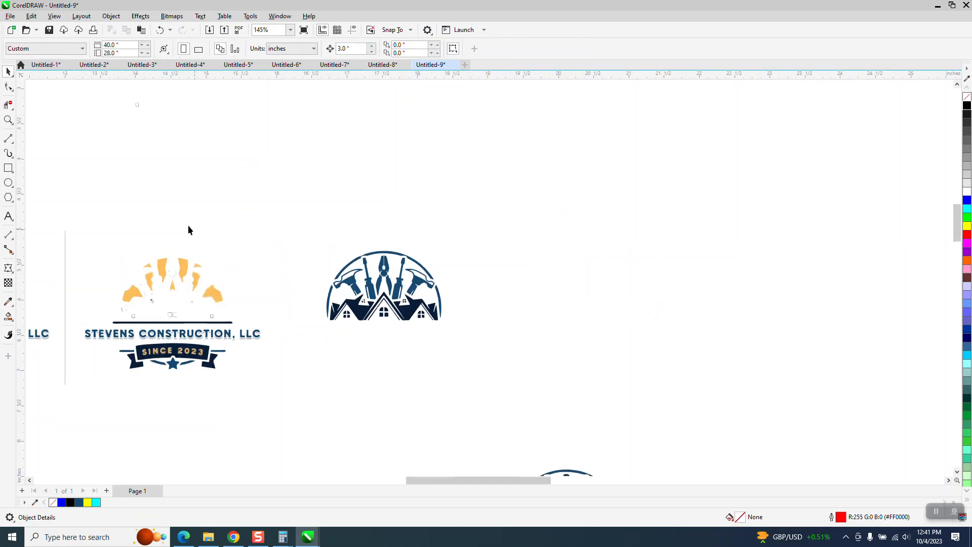
- Try to nudge the three left-side yellow sunburst pieces 3 inches right from the traced logo into the emblem
key("z")
left_click_drag(91, 245, 326, 337)
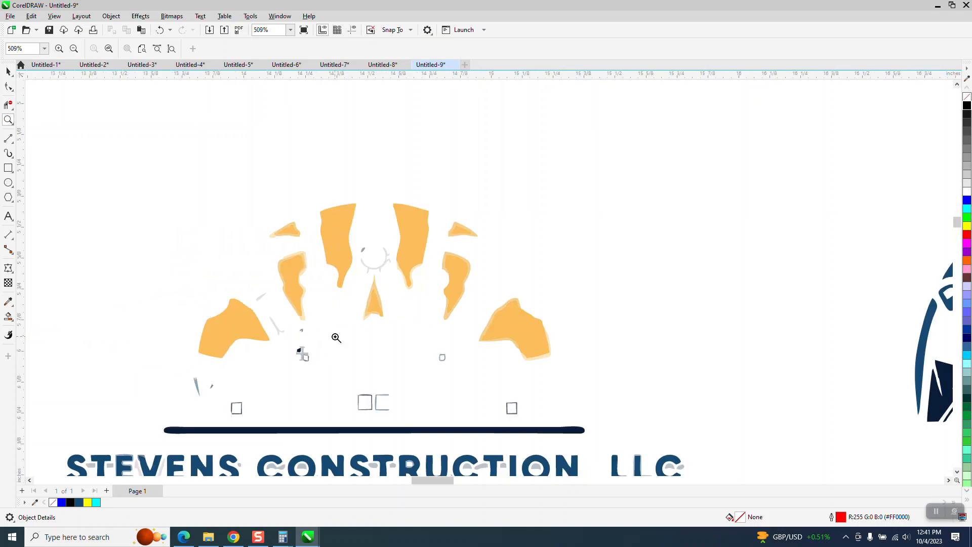
left_click(8, 71)
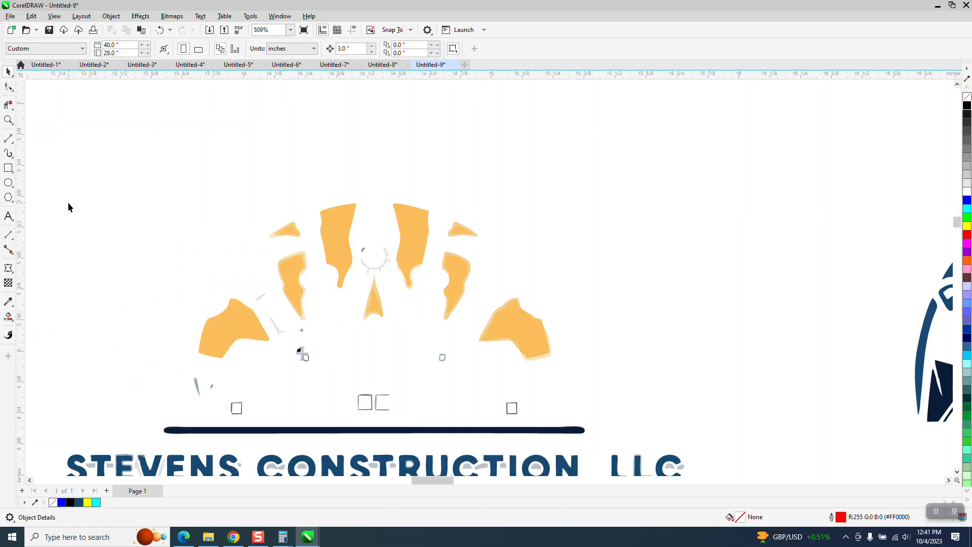
left_click(241, 322)
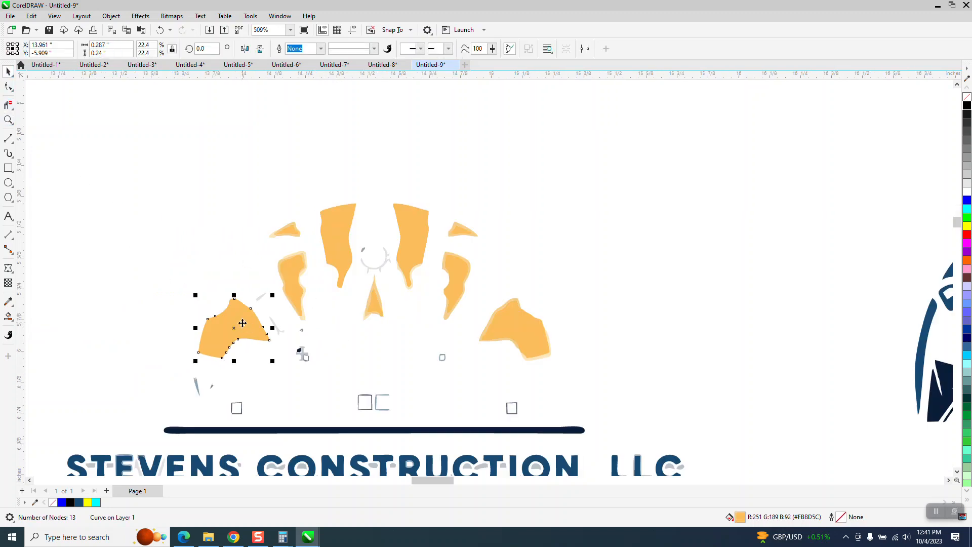
key("Delete")
left_click(282, 278)
key("Delete")
left_click(289, 230)
key("Delete")
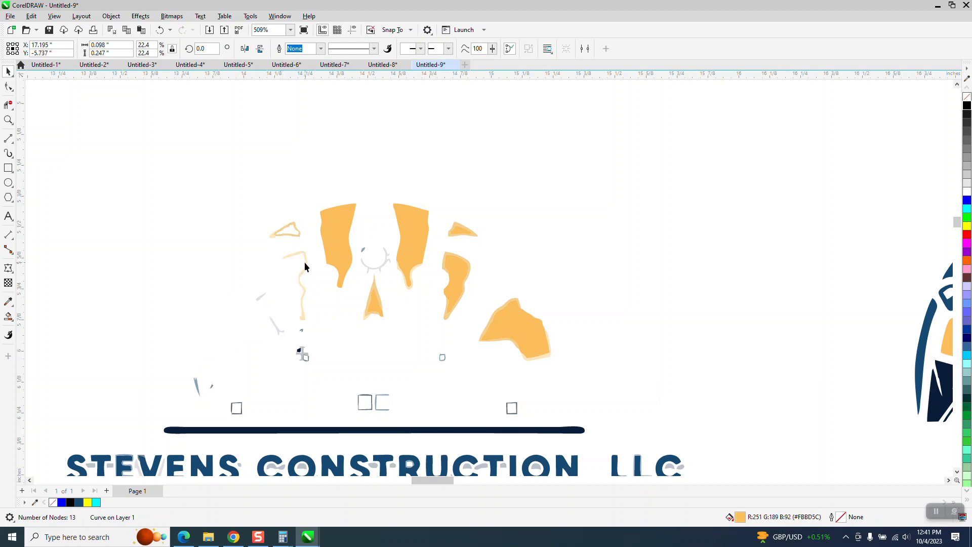
- Undo the moves of the yellow sunburst pieces
left_click(156, 30)
left_click(156, 29)
left_click(156, 29)
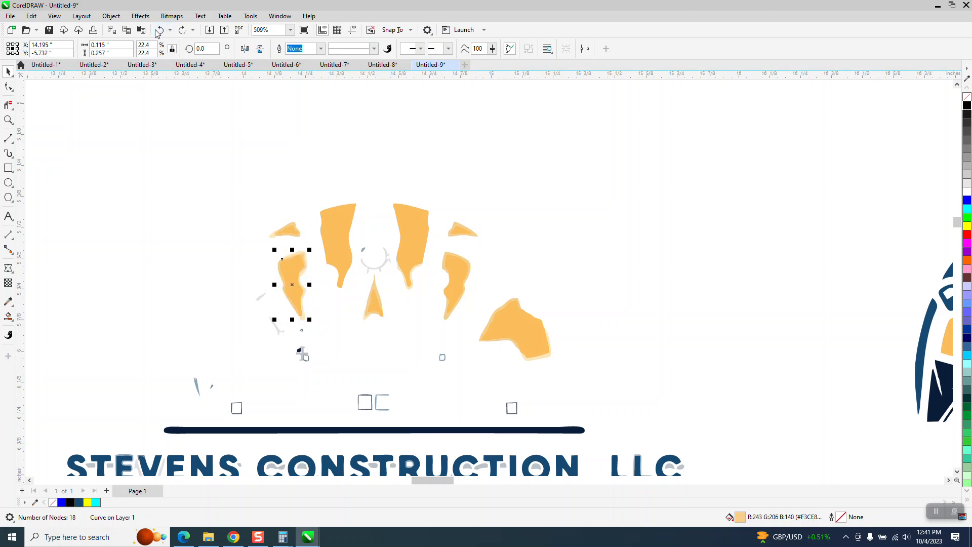
left_click(156, 30)
- Delete the misshapen panes of the small window on the left dormer of the houses
scroll(207, 258, "down", 2)
left_click_drag(555, 185, 934, 512)
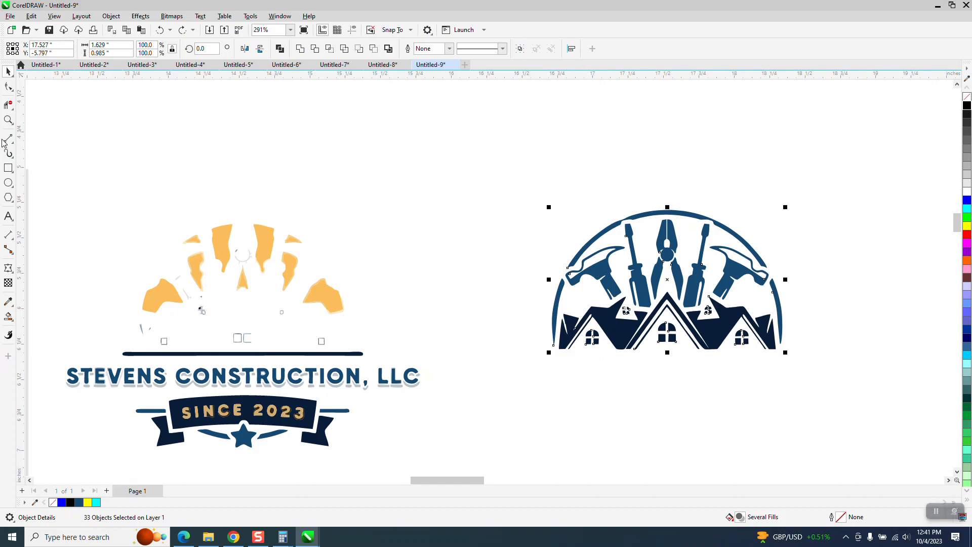
left_click(8, 119)
left_click_drag(597, 291, 716, 349)
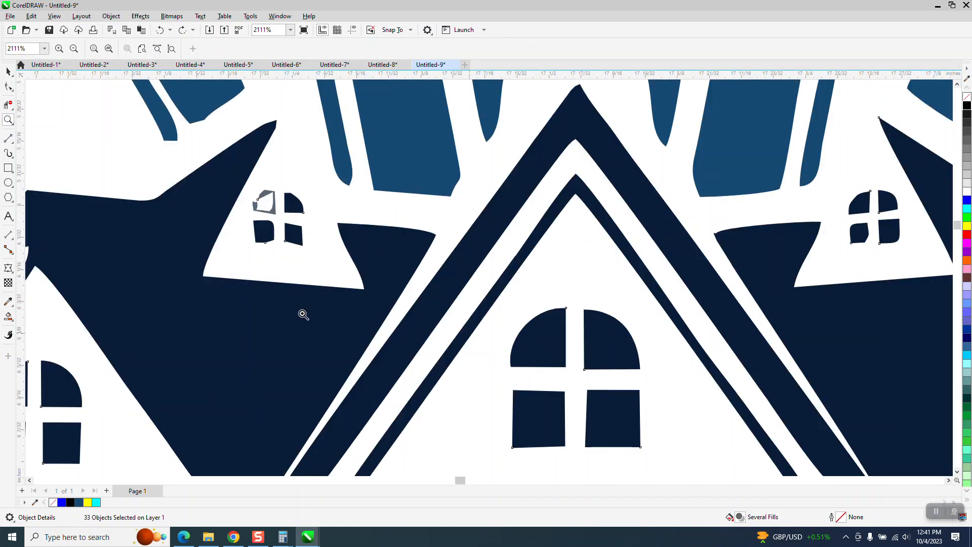
left_click(8, 69)
left_click(453, 438)
left_click(294, 205)
key("Delete")
left_click(273, 211)
key("Delete")
left_click(266, 233)
key("Delete")
- Delete the misshapen lower-left pane of the small window on the right dormer
scroll(292, 235, "down", 3)
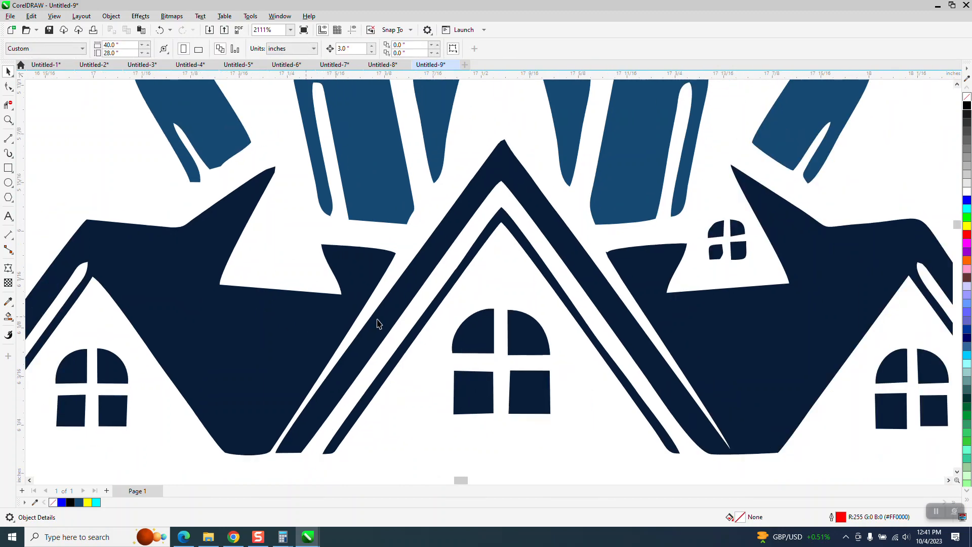
left_click_drag(665, 231, 713, 290)
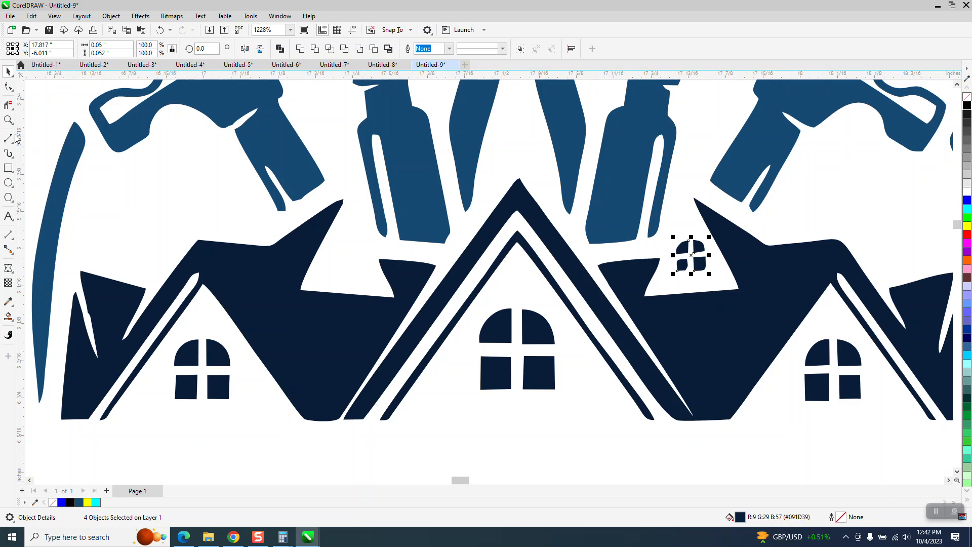
left_click(8, 120)
left_click_drag(652, 226, 800, 316)
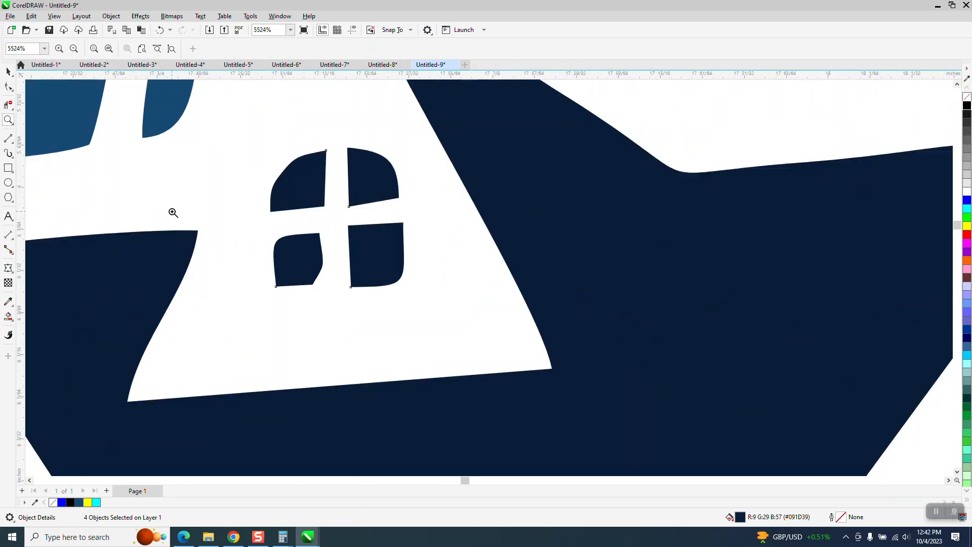
left_click(9, 72)
left_click(311, 302)
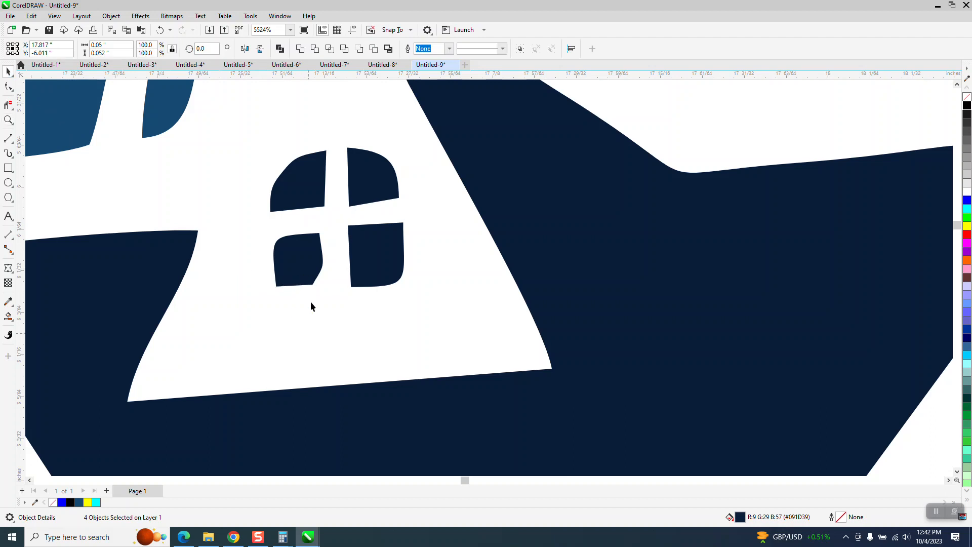
left_click(306, 257)
key("Delete")
- Mirror a copy of the lower-right pane horizontally into the empty lower-left spot and rotate it about 4 degrees to straighten it
left_click(360, 256)
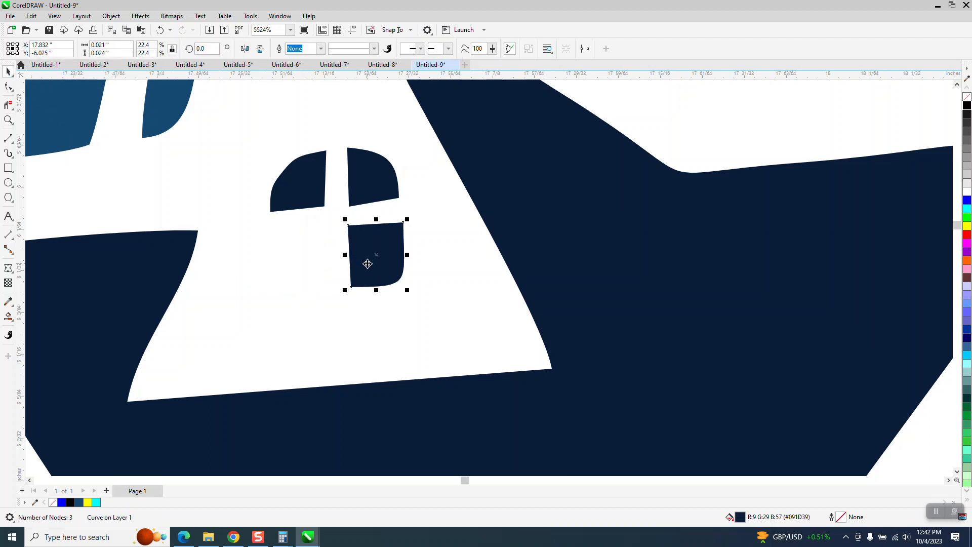
left_click(244, 49)
left_click_drag(376, 254, 304, 254)
left_click(321, 243)
left_click_drag(336, 219, 336, 211)
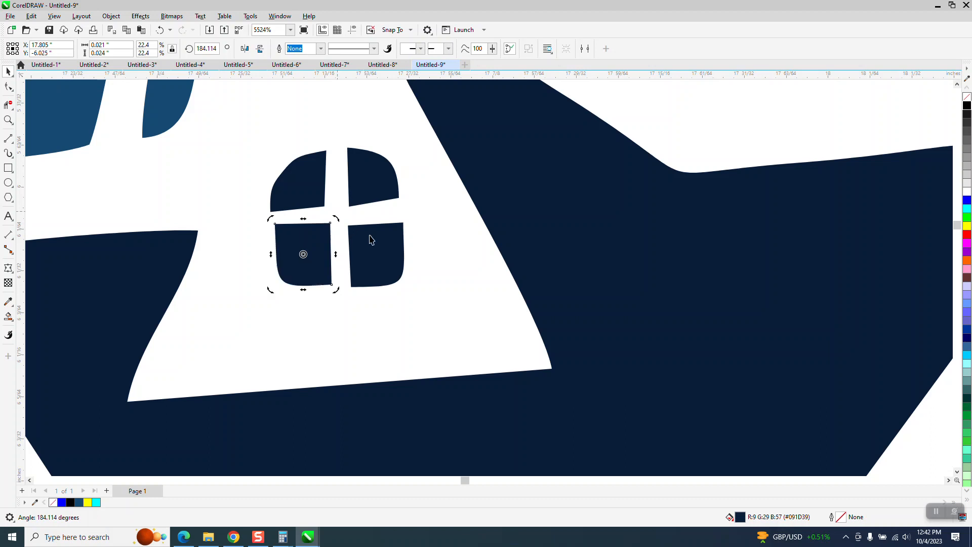
- Move the lower-right pane up slightly and lower the upper-right pane's outer bottom corner node to flatten its lower edge
left_click(390, 238)
left_click(384, 255)
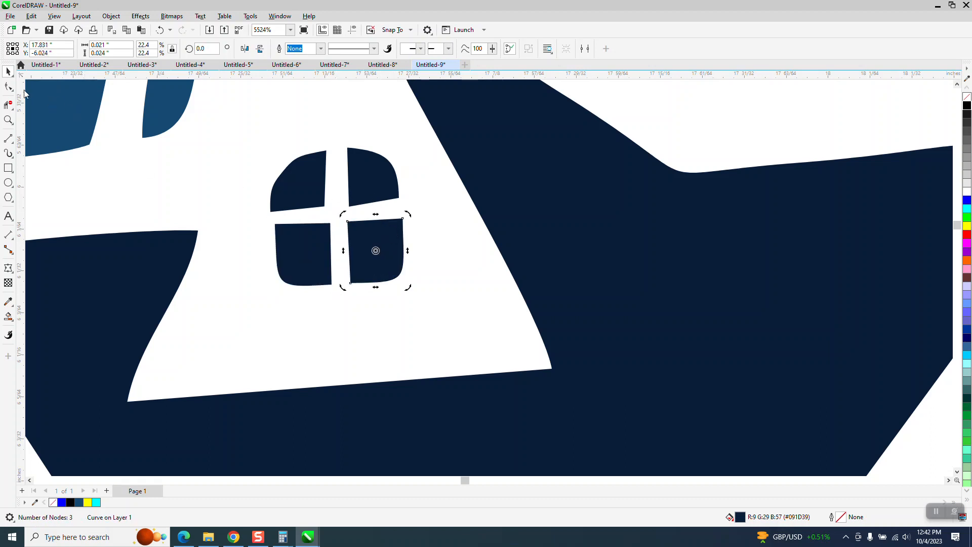
left_click(8, 88)
left_click(393, 199)
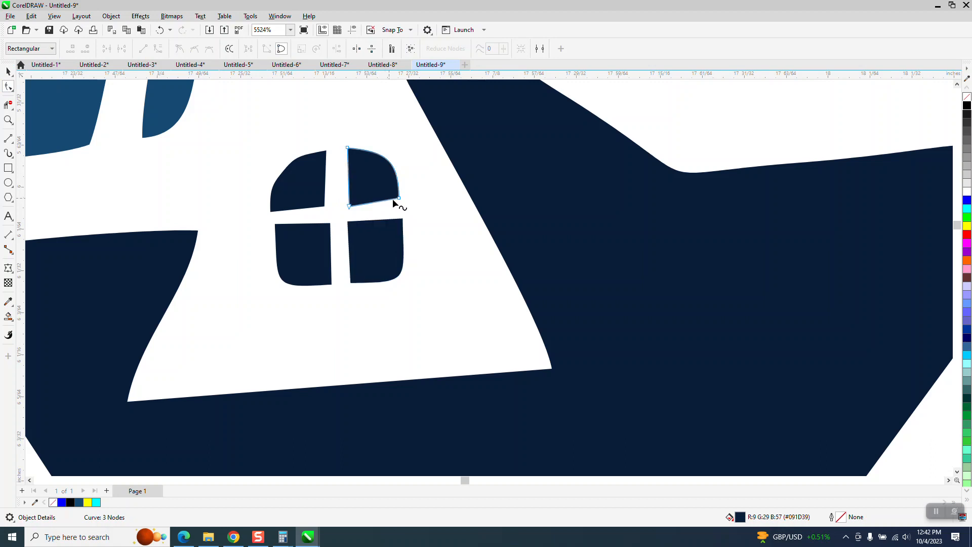
left_click_drag(400, 199, 401, 204)
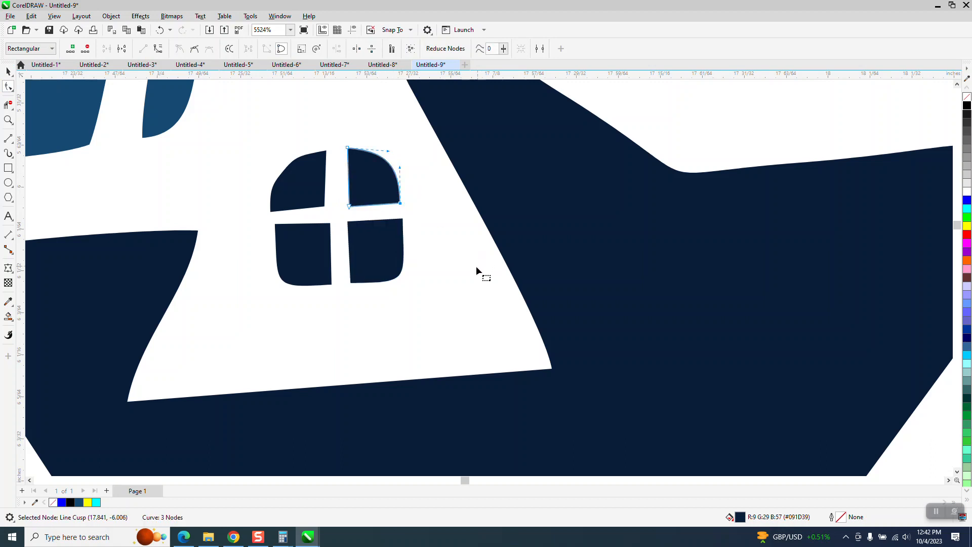
- Group the four panes of the right dormer's small window and place a copy of the group in the left dormer
scroll(284, 224, "down", 1)
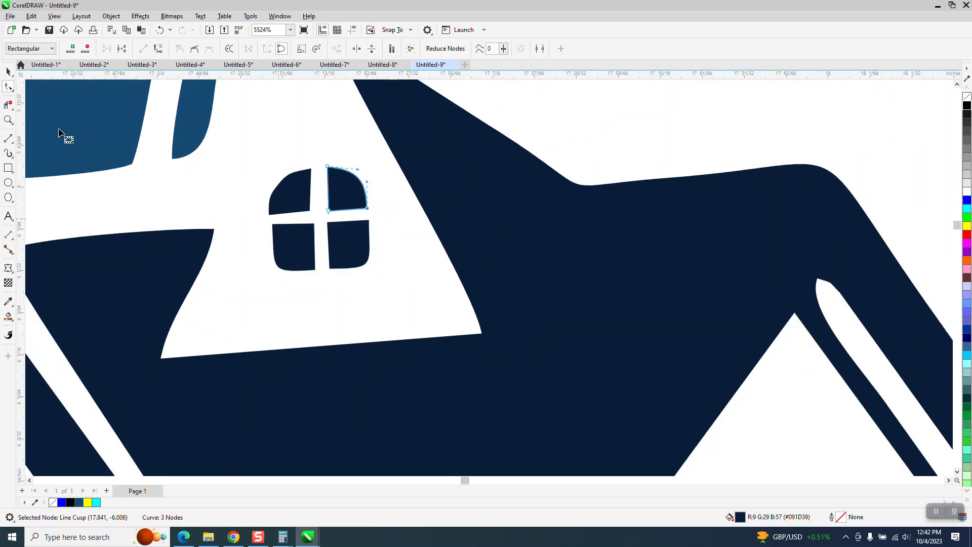
key("space")
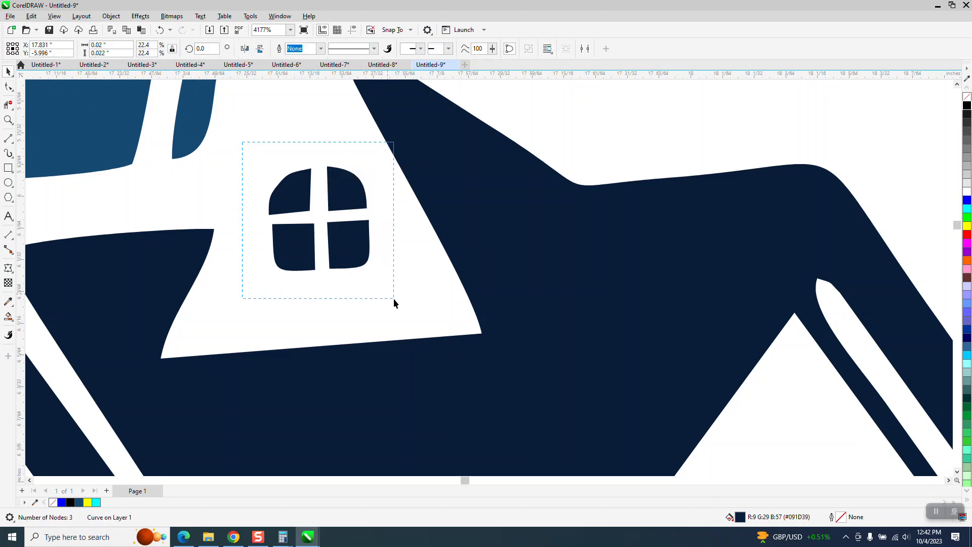
left_click_drag(393, 299, 414, 320)
key("ctrl+g")
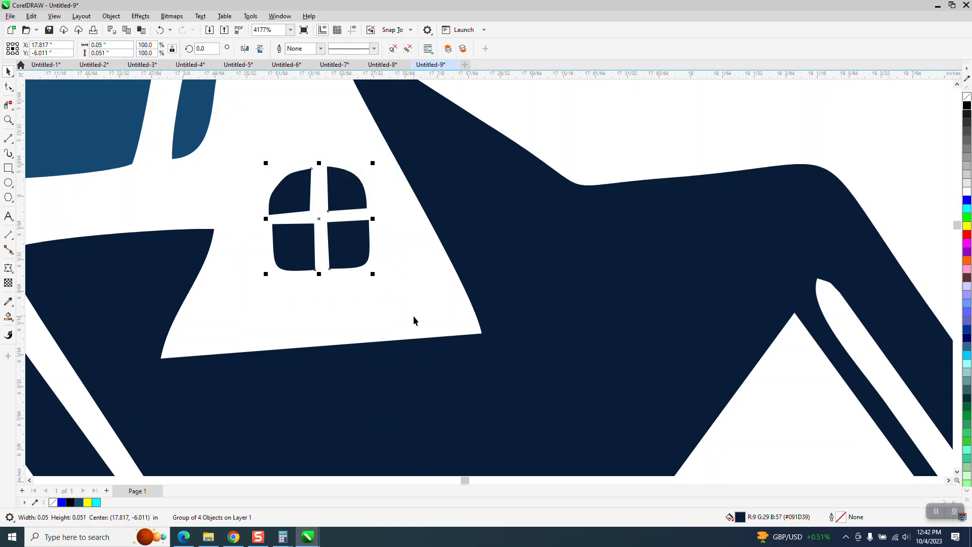
scroll(503, 278, "down", 6)
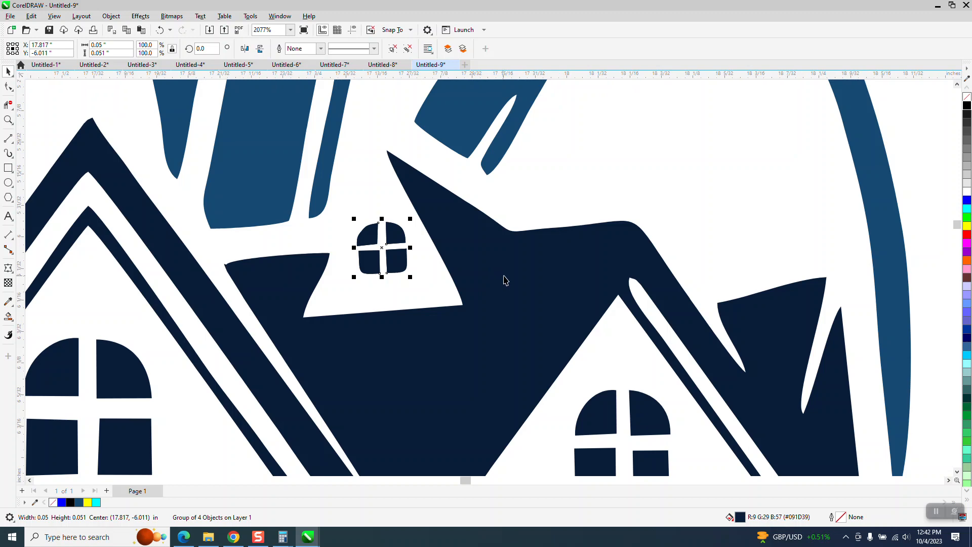
left_click_drag(458, 265, 209, 273)
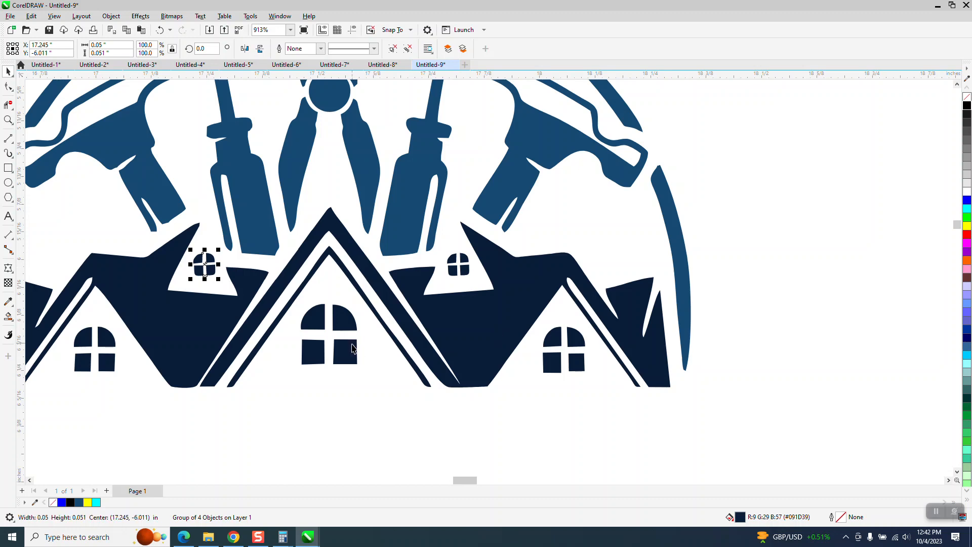
scroll(353, 347, "down", 1)
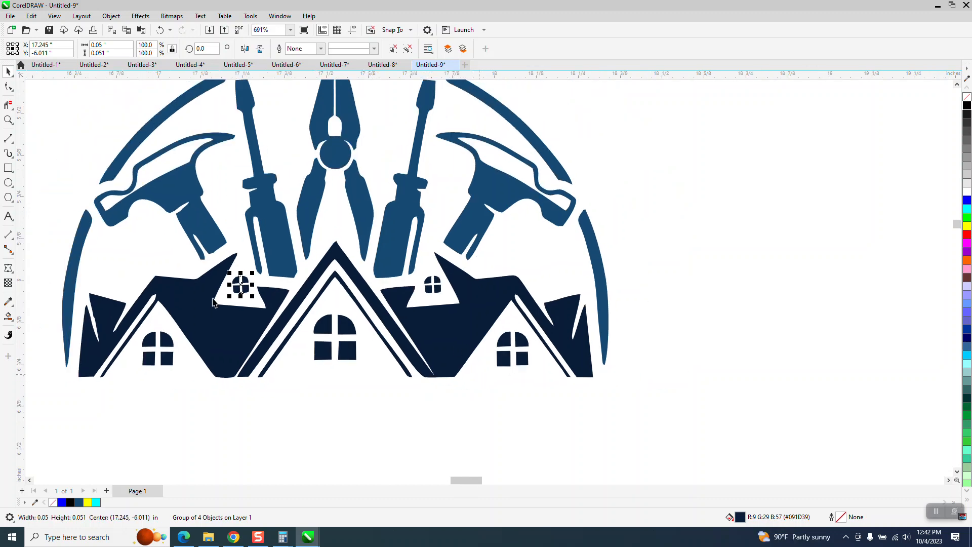
left_click_drag(67, 280, 138, 352)
left_click(160, 30)
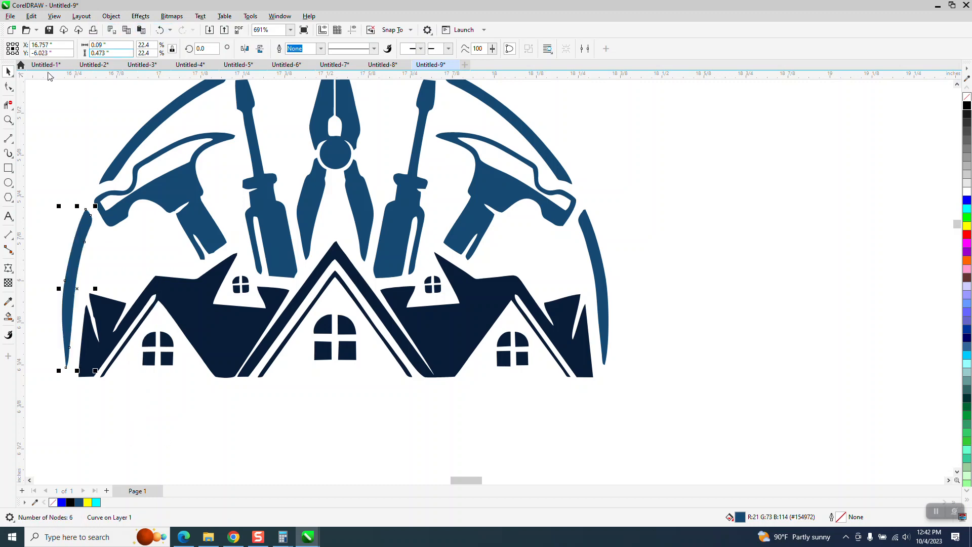
- Delete the surplus nodes along the narrow white slits at the outer end of the left house's roof
left_click(8, 118)
left_click_drag(43, 277, 187, 340)
left_click(8, 87)
left_click(353, 274)
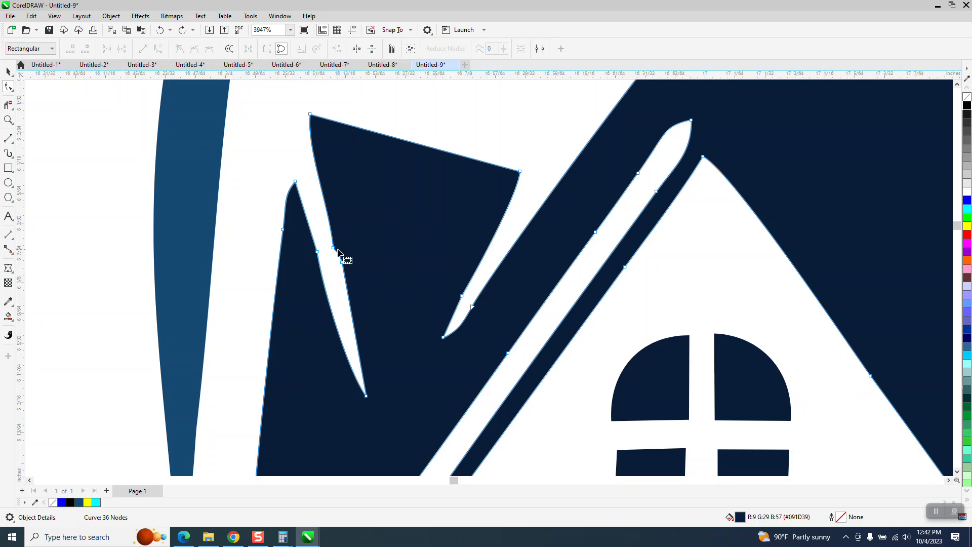
key("Delete")
left_click_drag(366, 239, 340, 305)
key("Delete")
left_click_drag(445, 282, 471, 316)
key("Delete")
key("Delete")
scroll(401, 321, "down", 3)
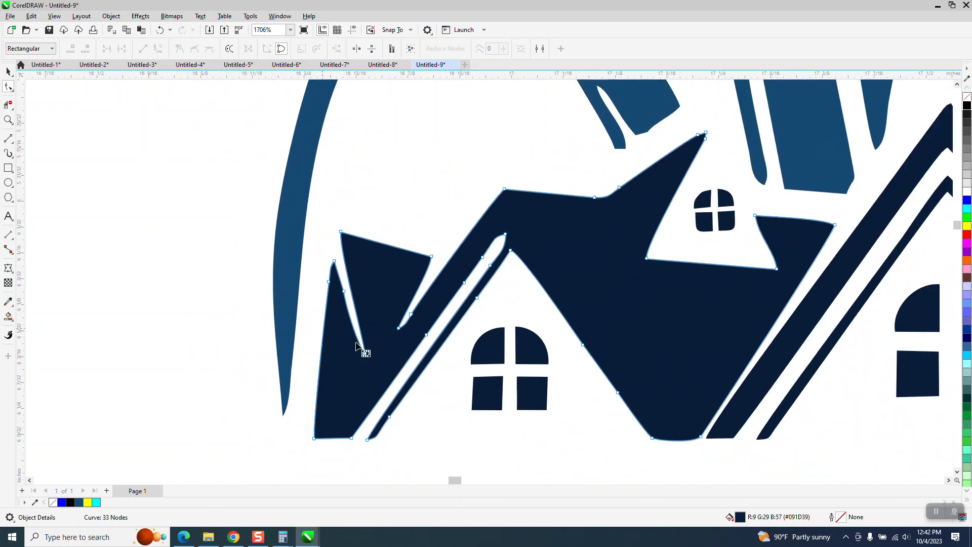
scroll(314, 318, "down", 3)
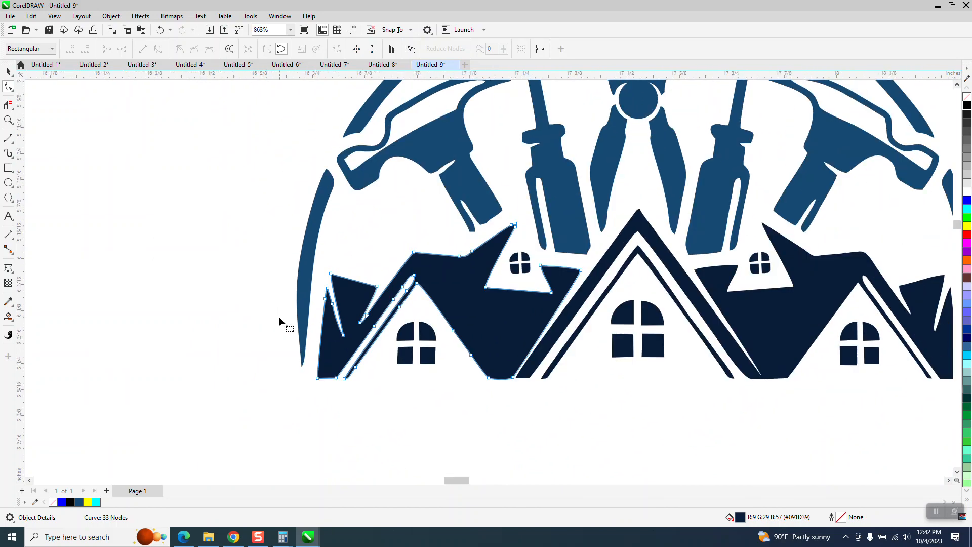
- Delete the extra corner node at the lower end of the left hammer's handle to straighten its edge
left_click(7, 120)
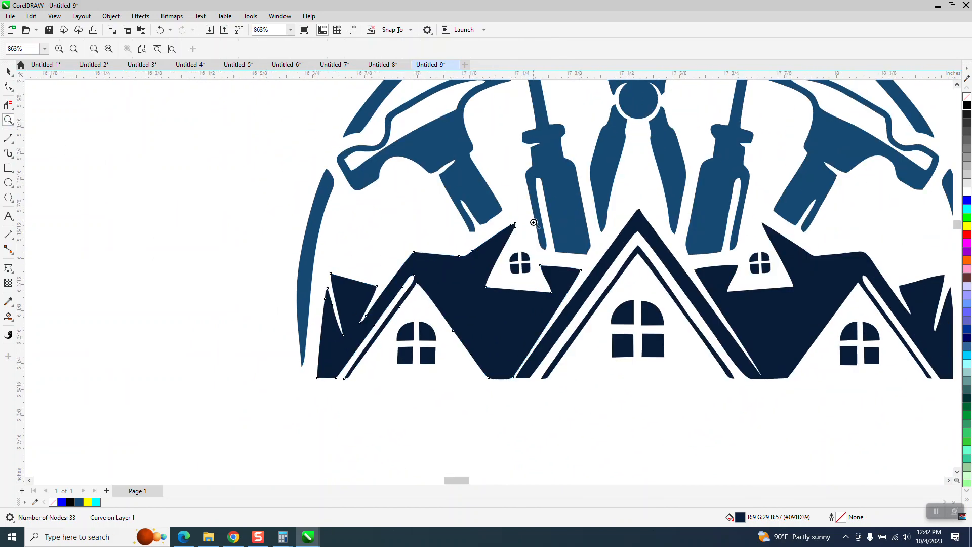
left_click_drag(452, 193, 517, 245)
left_click(9, 86)
left_click(503, 306)
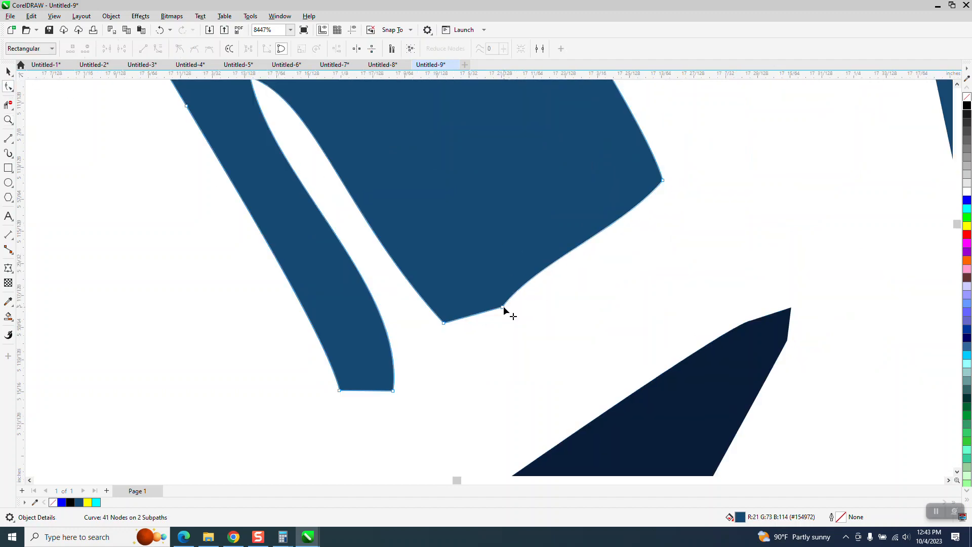
key("Delete")
scroll(434, 321, "down", 2)
scroll(540, 306, "down", 2)
scroll(759, 340, "down", 2)
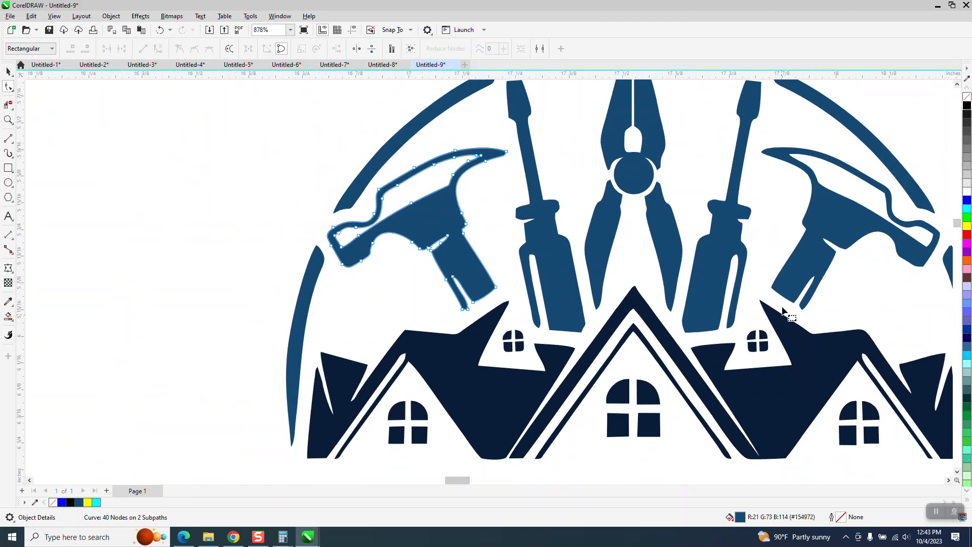
- Delete the surplus nodes on the outer edge of the top arc above the left screwdriver to smooth the curve
scroll(349, 257, "down", 1)
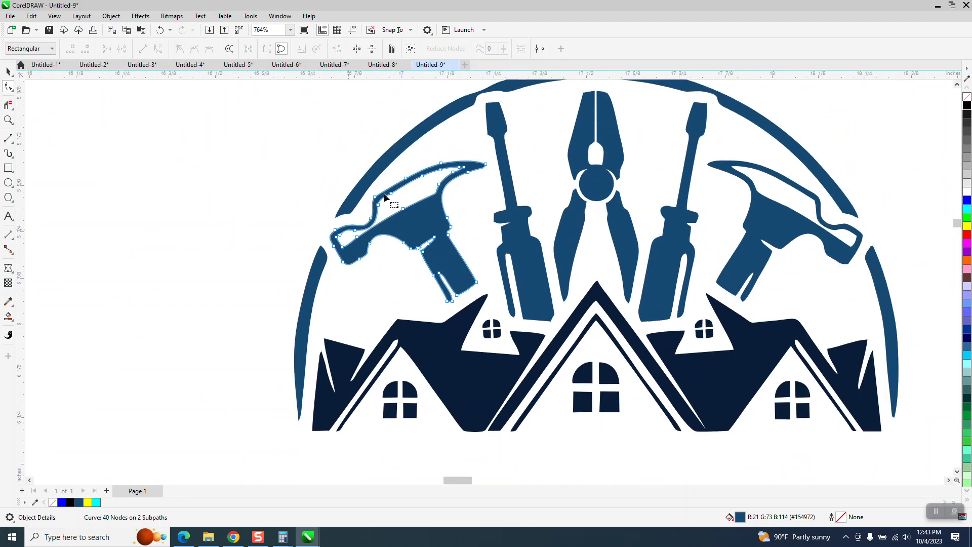
scroll(398, 216, "down", 1)
left_click(8, 120)
left_click_drag(400, 97, 533, 145)
left_click(8, 86)
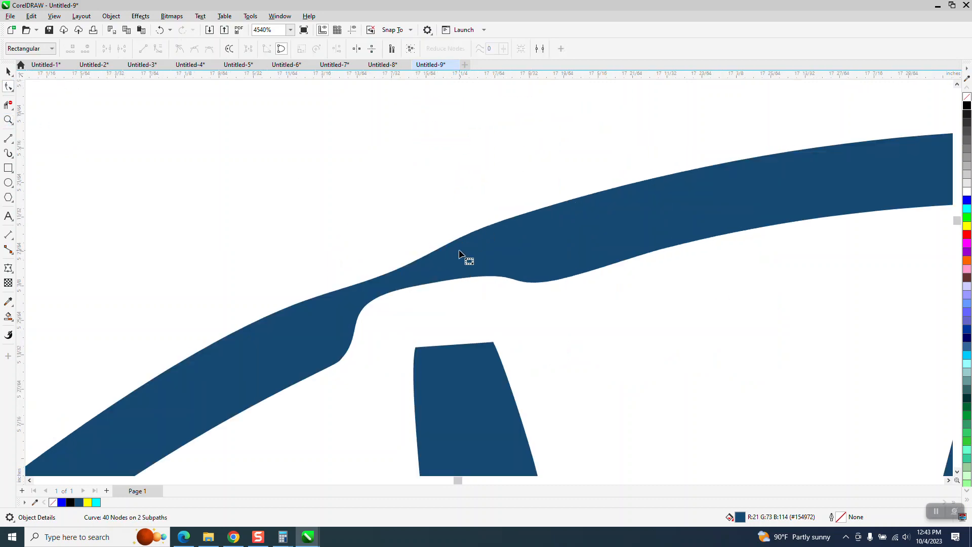
left_click(419, 269)
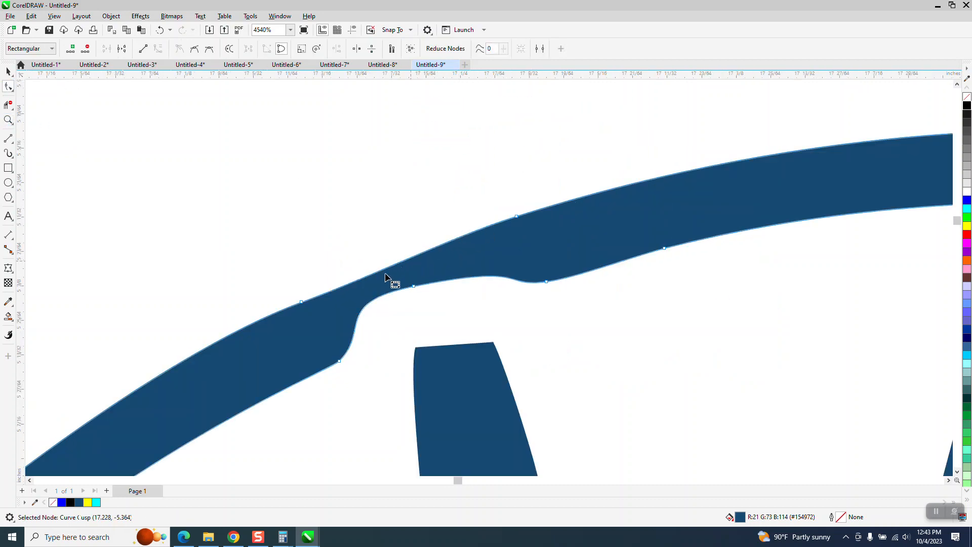
double_click(302, 302)
scroll(241, 254, "down", 3)
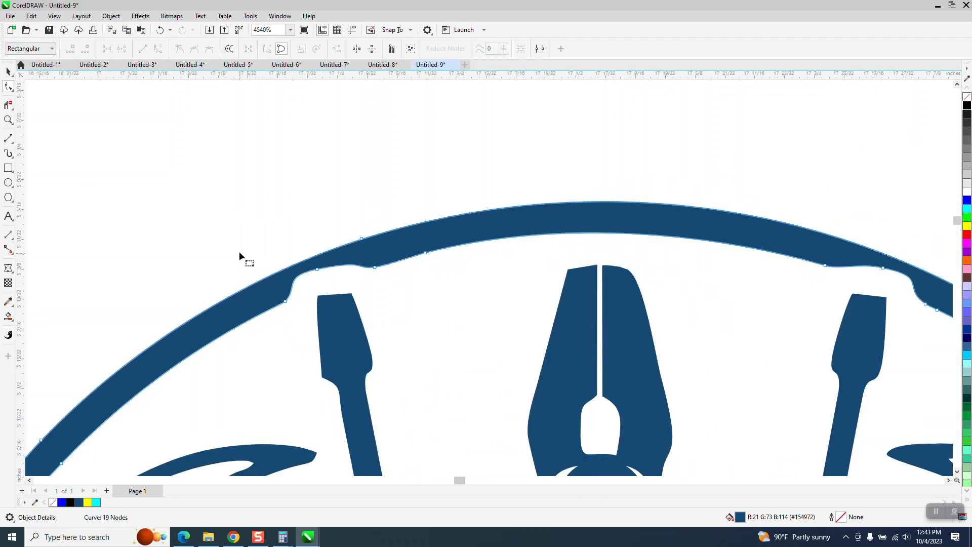
scroll(235, 245, "down", 3)
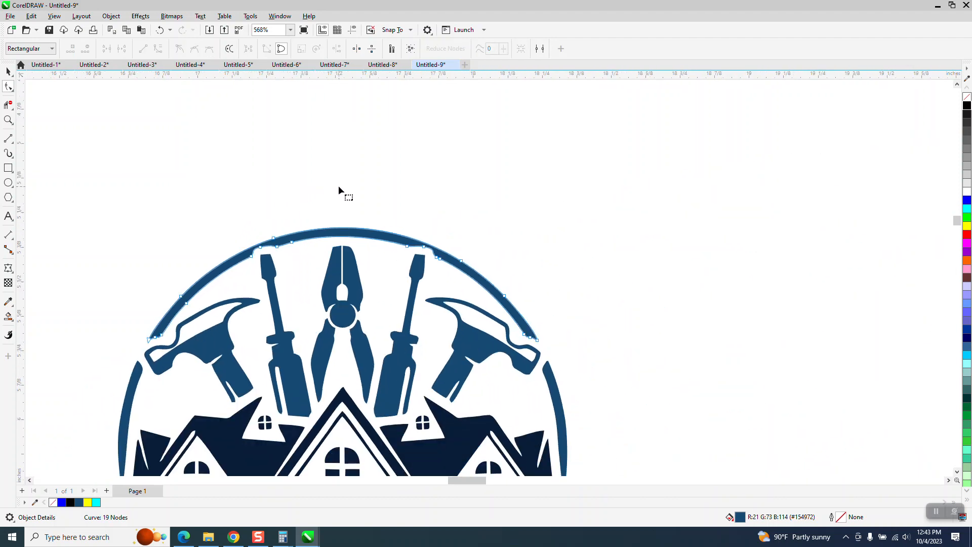
- Group the cleaned arcs, tools and houses and move the group farther right, away from the remaining traced logo
scroll(338, 185, "down", 1)
scroll(546, 252, "down", 1)
scroll(504, 269, "down", 2)
key("space")
left_click_drag(325, 206, 775, 426)
key("ctrl+g")
key("Right")
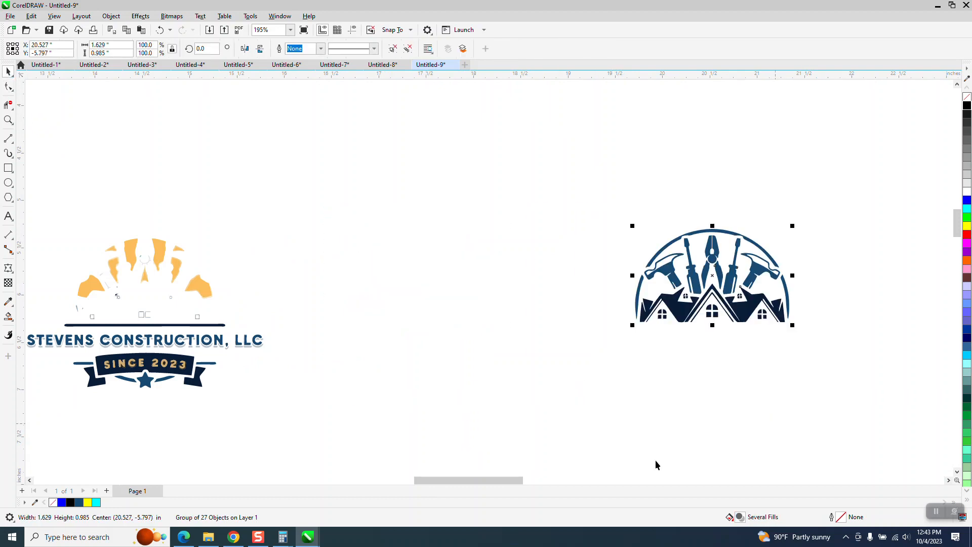
- Move the large lower-left orange shape out of the traced logo into the empty area to its right
left_click(9, 121)
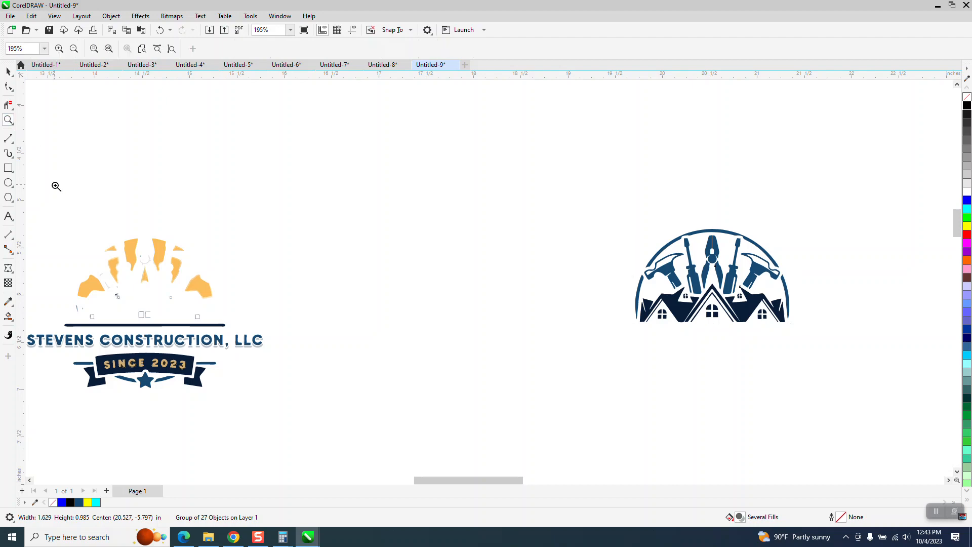
left_click_drag(398, 386, 398, 387)
left_click(9, 71)
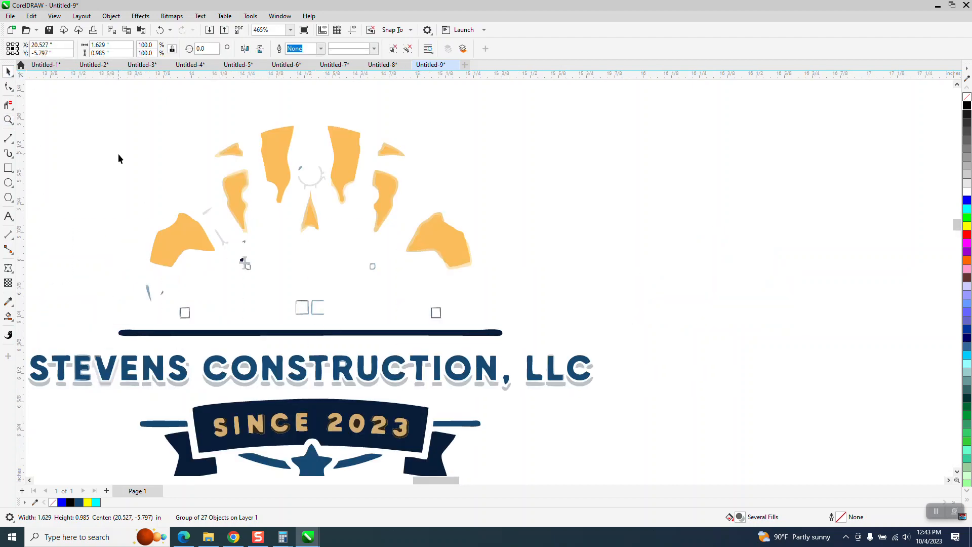
left_click(178, 241, "ctrl")
key("Right")
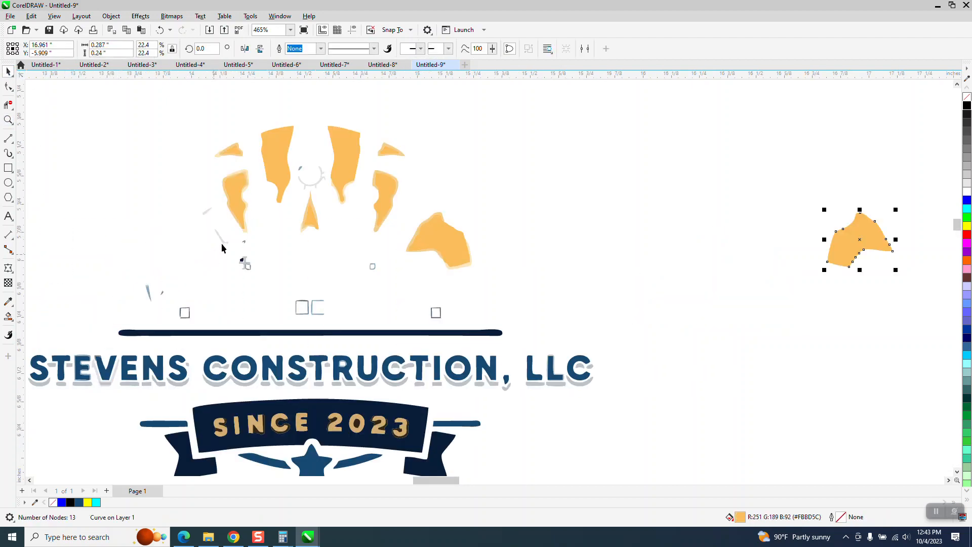
- Move the middle-left and small upper-left orange shapes, with their pale edge pieces, out to the right beside the moved shape
left_click(239, 202, "ctrl")
key("Right")
left_click(242, 188, "ctrl")
key("Right")
left_click(244, 193, "ctrl")
key("Right")
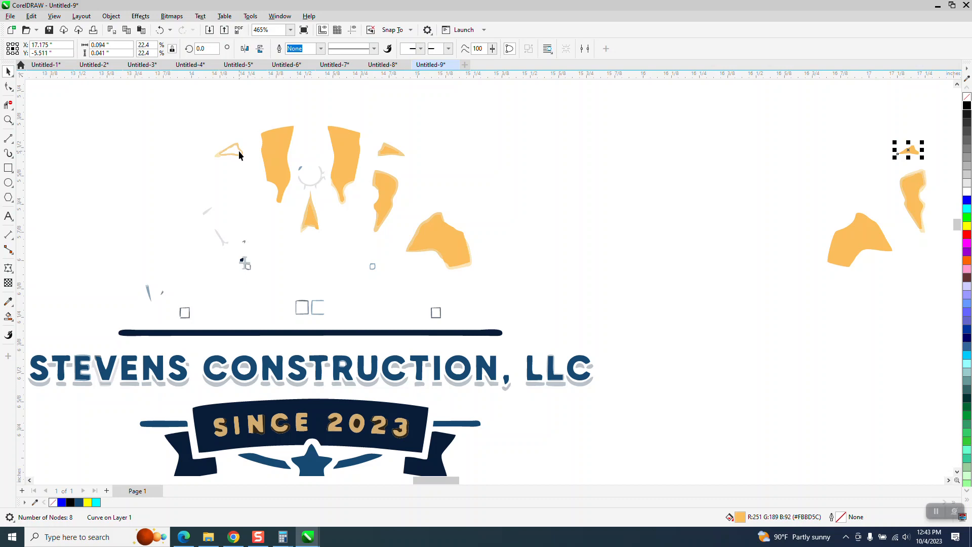
left_click(239, 150)
left_click(216, 156)
key("Right")
- Move the two tall orange shapes and the pointed centre shape, with the pale edge piece, out to the right
left_click(271, 148)
key("Right")
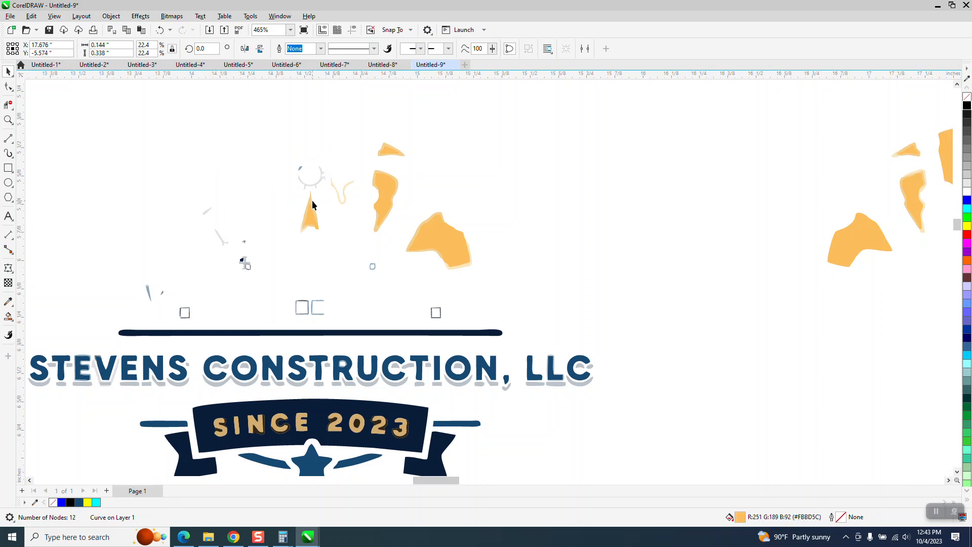
left_click(311, 222)
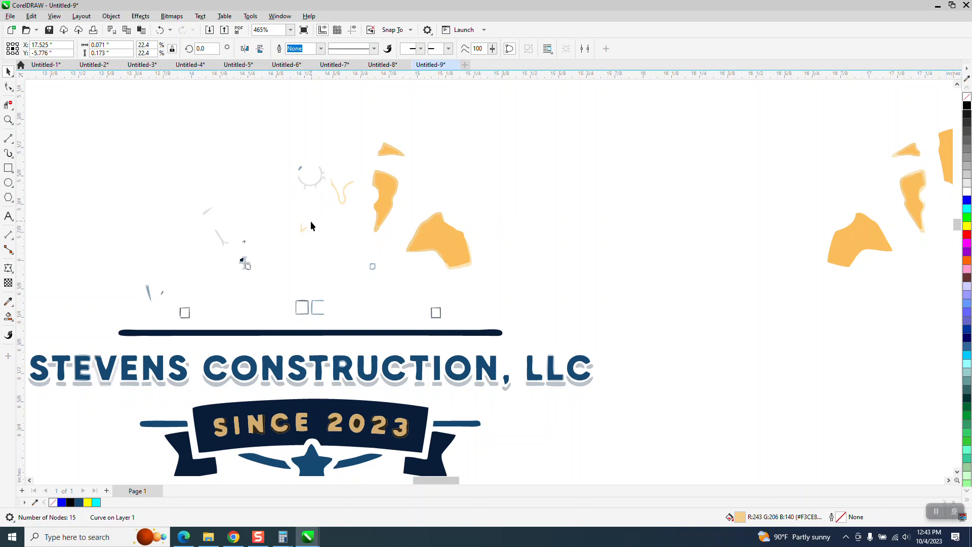
left_click(339, 198)
key("Right")
- Move the middle-right and small upper-right orange shapes, with their pale edge pieces, out to the right
left_click(385, 190)
key("Right")
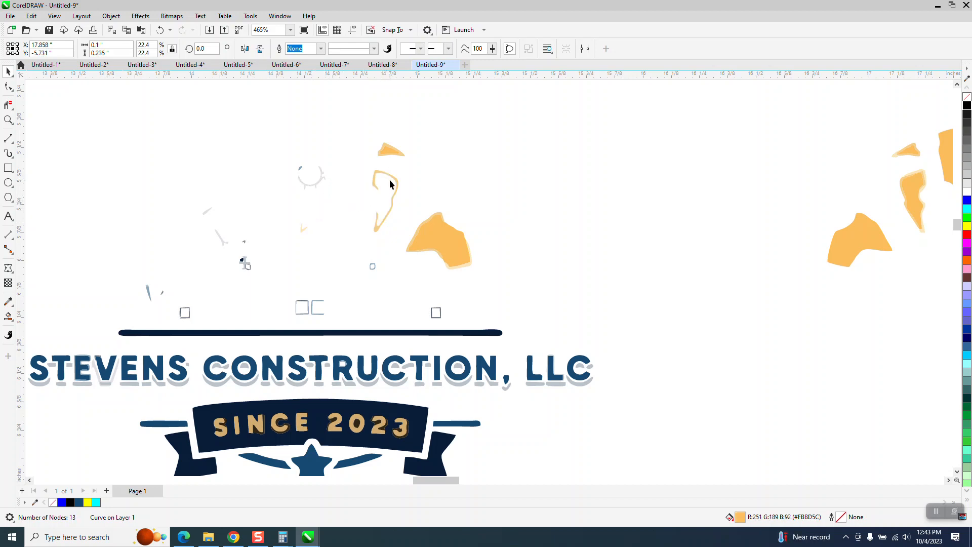
left_click(392, 182)
key("Right")
left_click(388, 148)
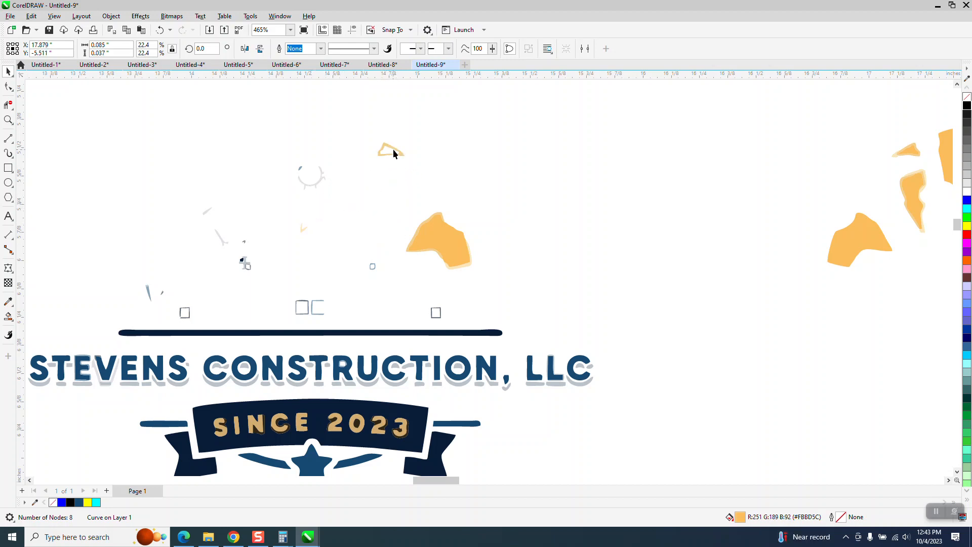
key("Right")
- Move the large lower-right orange shape and its pale edge pieces out to the right with the other orange shapes
left_click(439, 231)
key("Right")
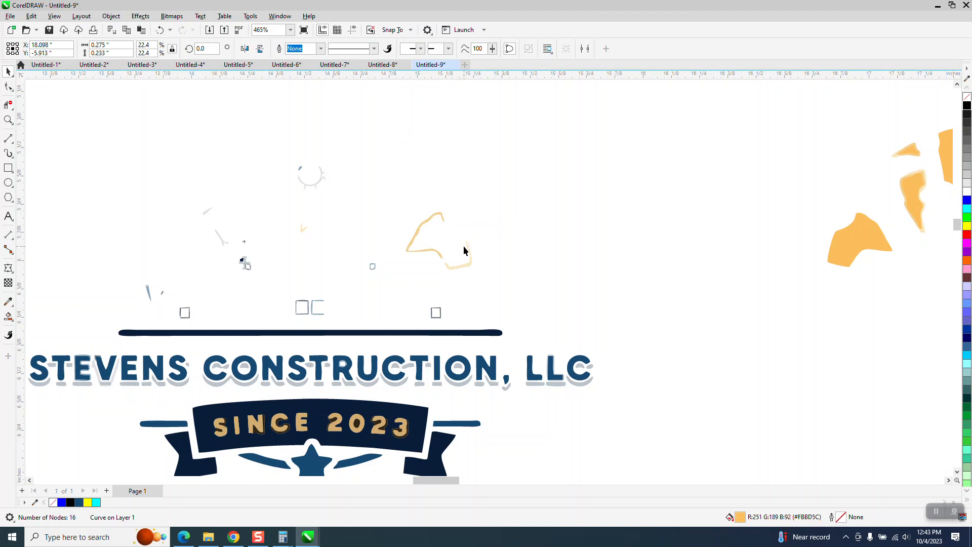
left_click(440, 256)
key("Right")
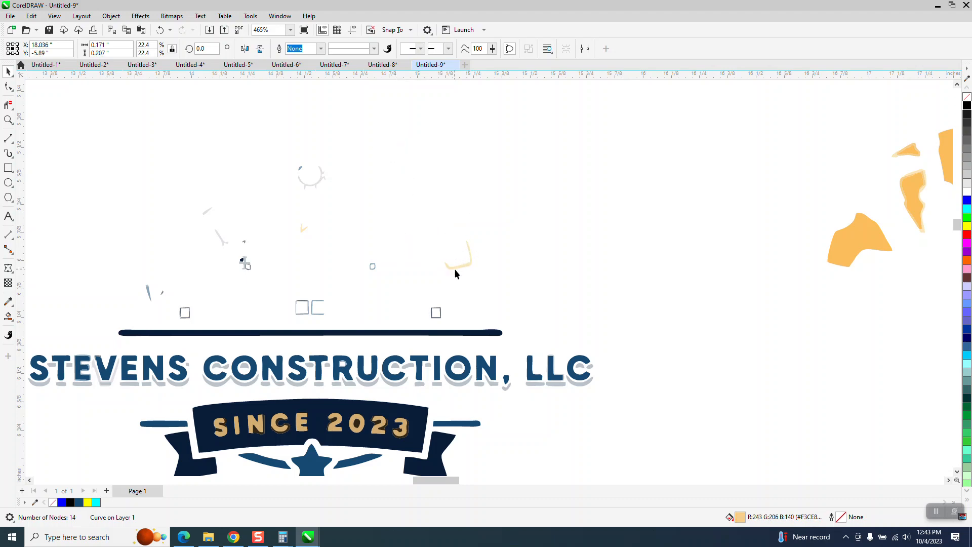
left_click(457, 266)
key("Right")
- Delete the leftover traced specks and small squares above the dark line of the original logo
scroll(232, 274, "down", 4)
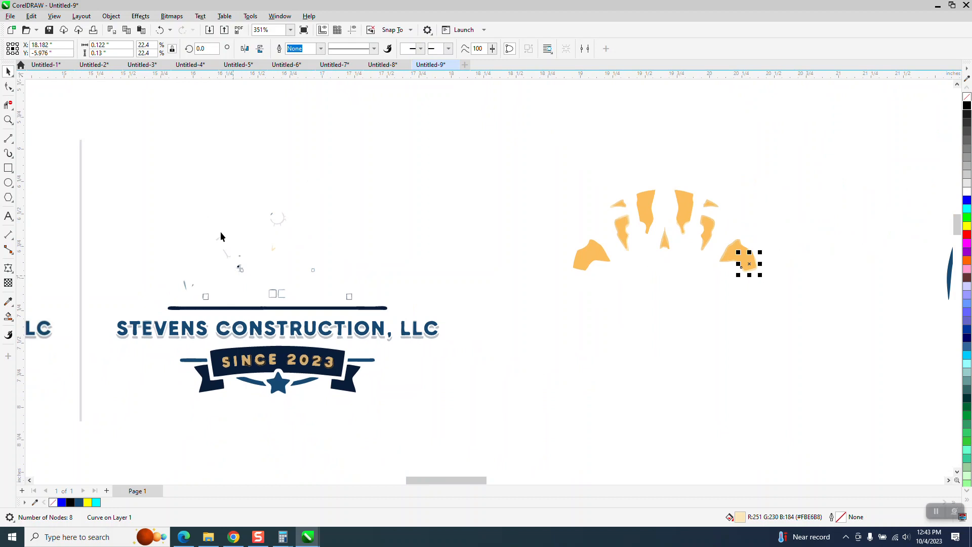
left_click_drag(152, 196, 380, 338)
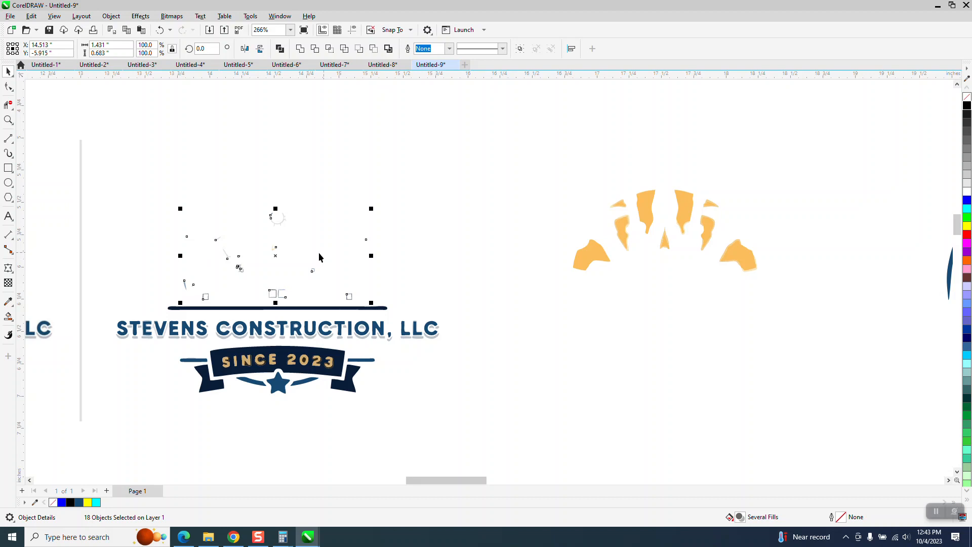
key("Delete")
- Remove the fill from the right tall orange shape and its pale edge piece and give both a black hairline outline
left_click(8, 120)
left_click_drag(574, 166, 759, 305)
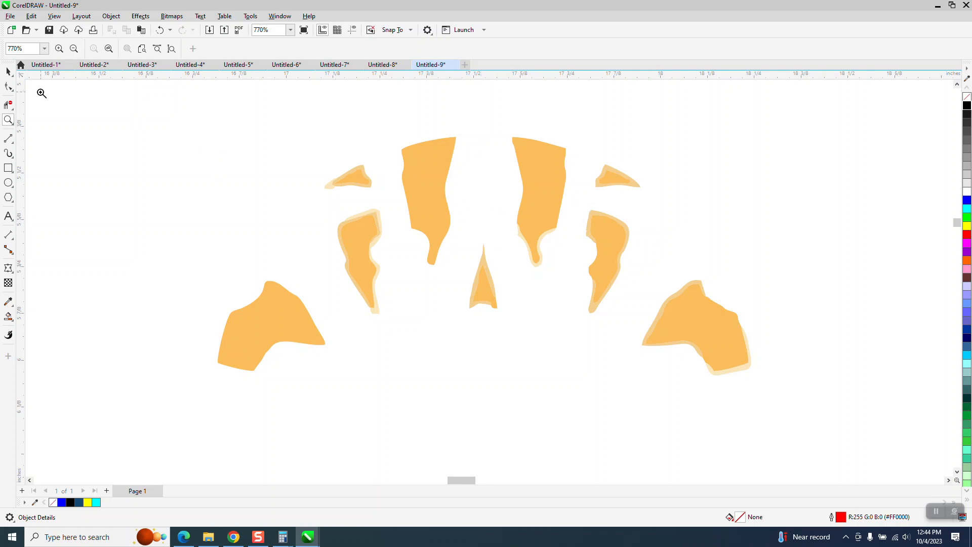
left_click(8, 71)
left_click_drag(499, 122, 578, 294)
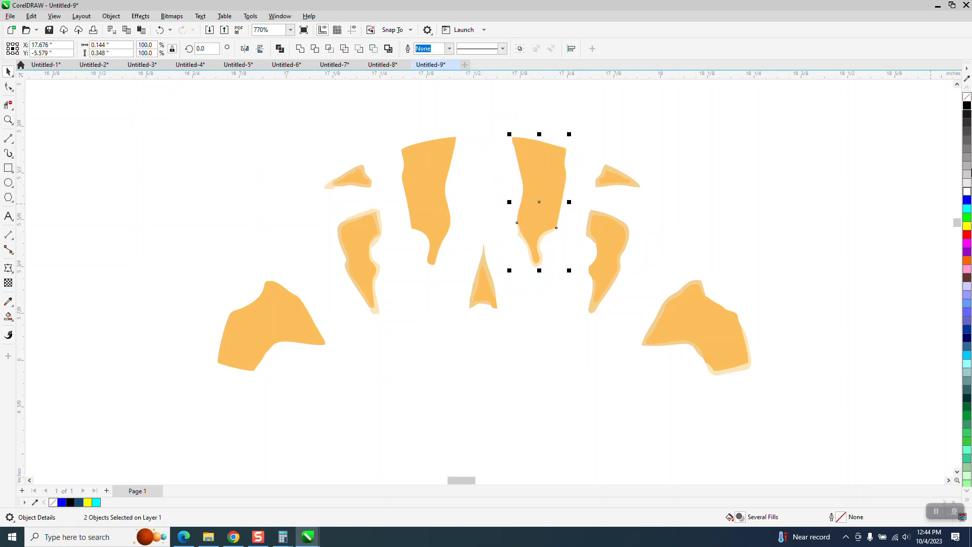
left_click(967, 96)
right_click(967, 105)
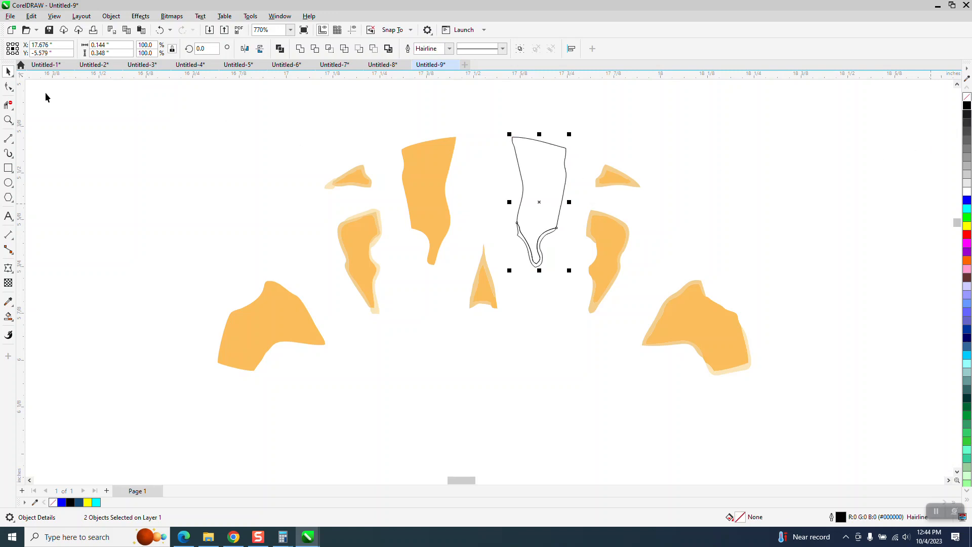
- Delete the inner line segments at the lower tip of the right tall outline with the Virtual Segment Delete tool
left_click(9, 105)
left_click(529, 236)
left_click(546, 231)
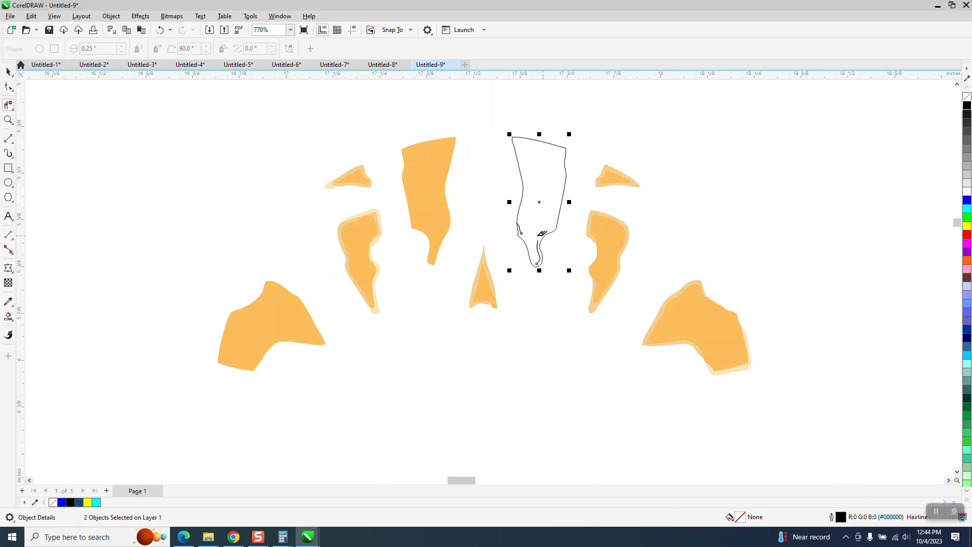
left_click(521, 228)
left_click(538, 244)
- Smart Fill the right tall outline with the orange sampled from the left tall shape
left_click(10, 318)
left_click(43, 330)
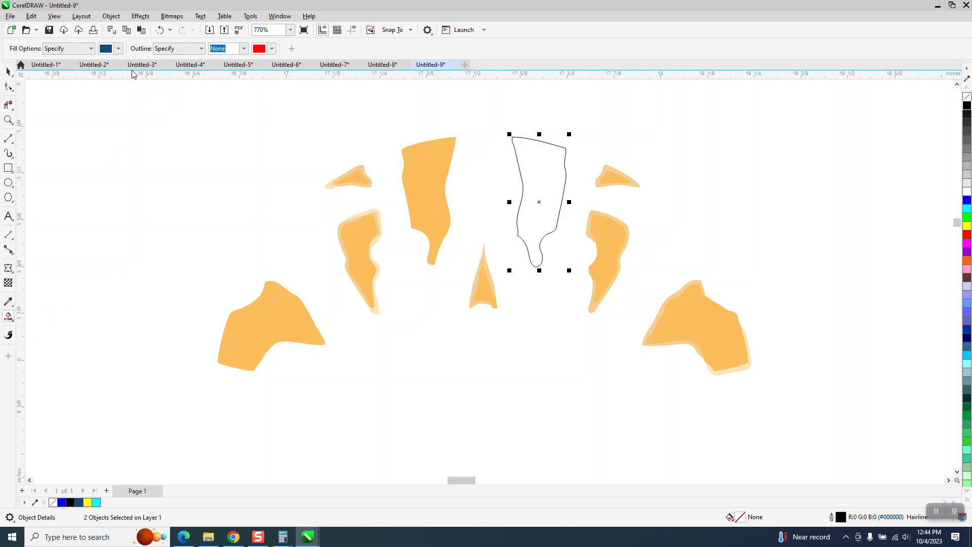
left_click(120, 49)
left_click(196, 198)
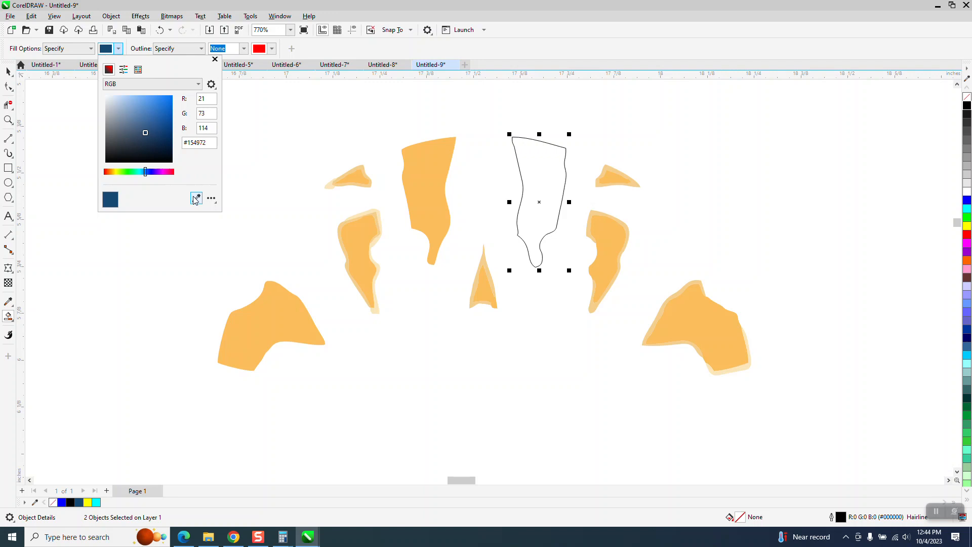
left_click(432, 205)
left_click(534, 184)
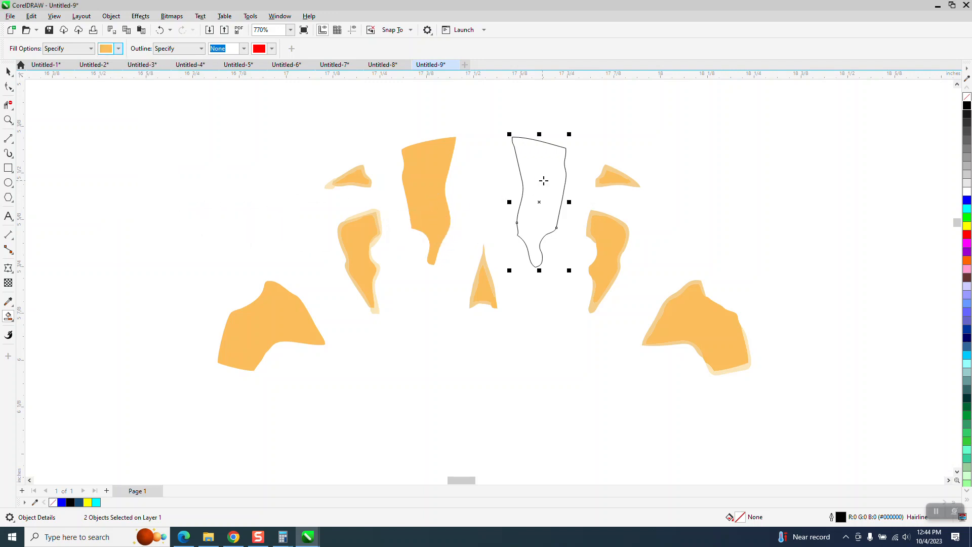
left_click(545, 181)
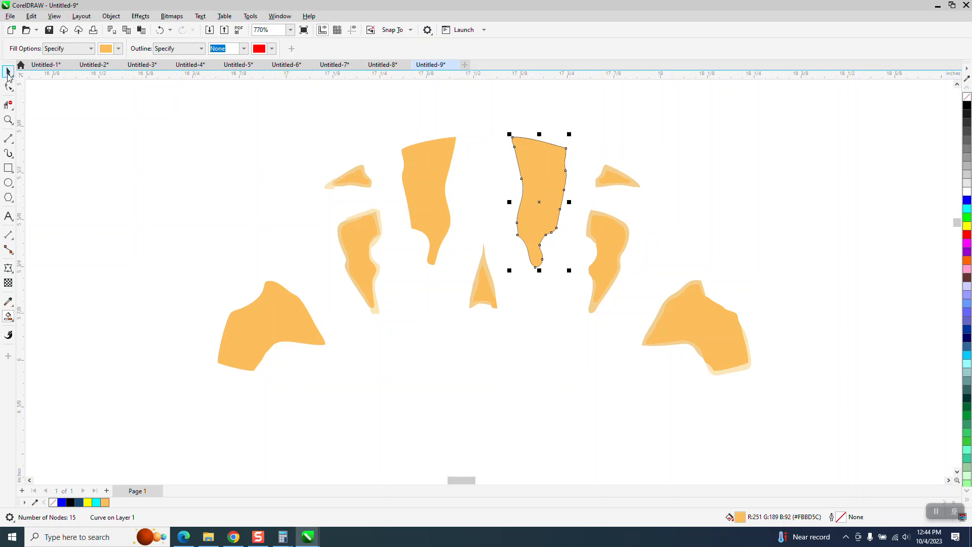
- Nudge the newly filled right tall shape 3 inches right and delete the leftover hairline outlines at its original place
left_click(8, 71)
scroll(256, 202, "down", 1)
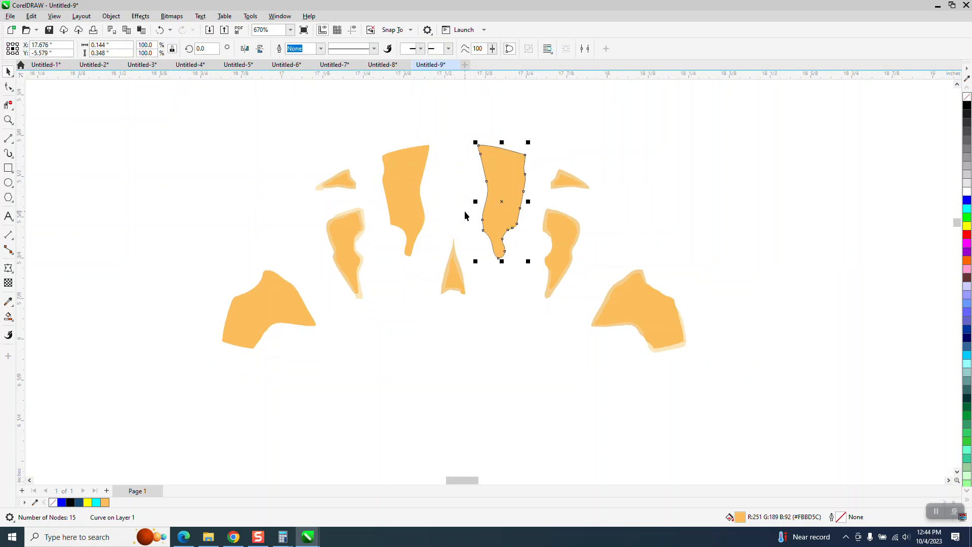
key("Right")
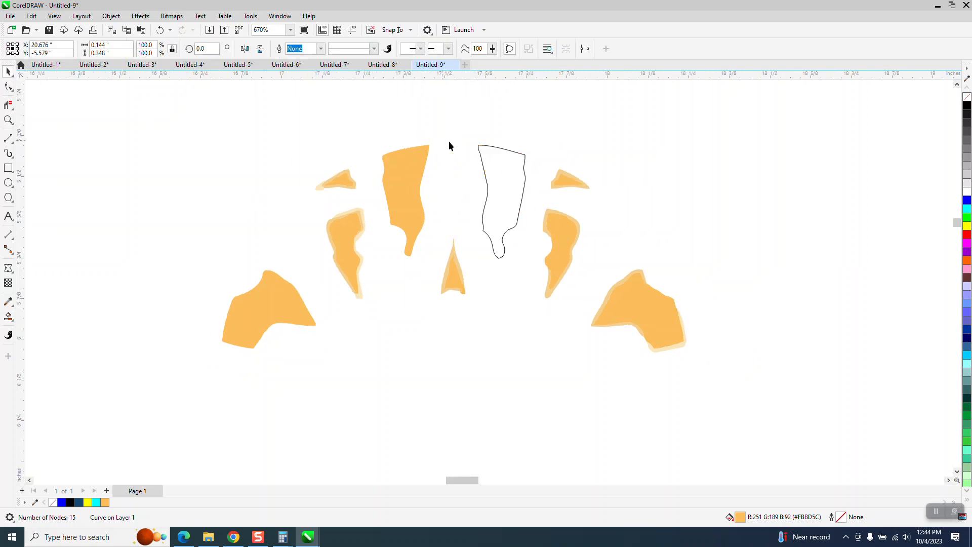
left_click(482, 150)
key("Delete")
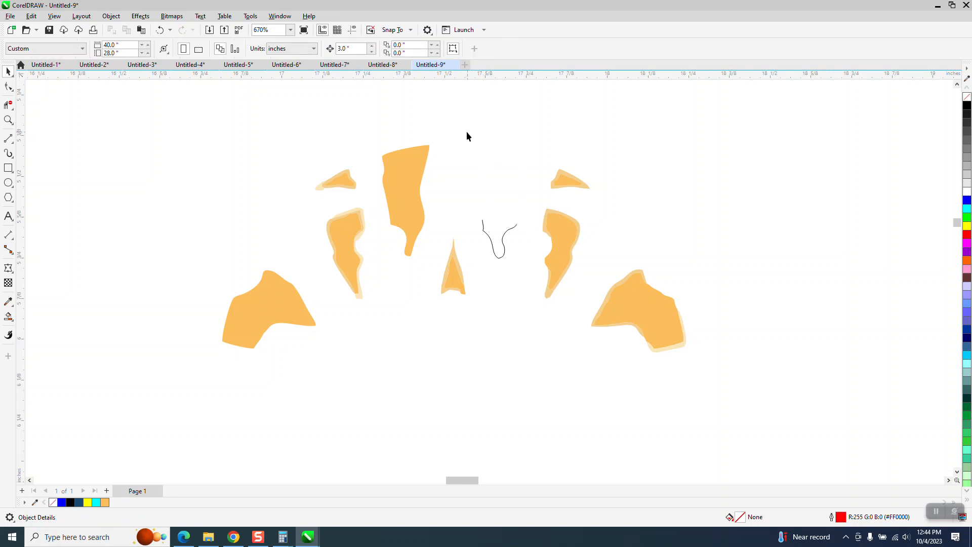
left_click_drag(525, 268, 526, 270)
- Nudge the filled right tall shape 3 inches left, back among the other orange shapes
scroll(533, 275, "down", 5)
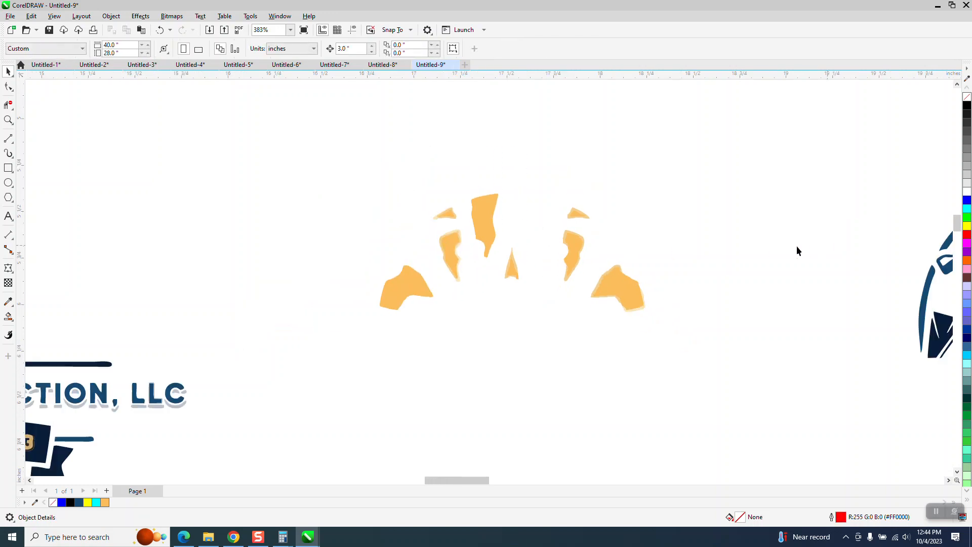
left_click(890, 238)
key("Left")
- Weld the large lower-right orange shape and its pale edge pieces into one orange shape
left_click(8, 120)
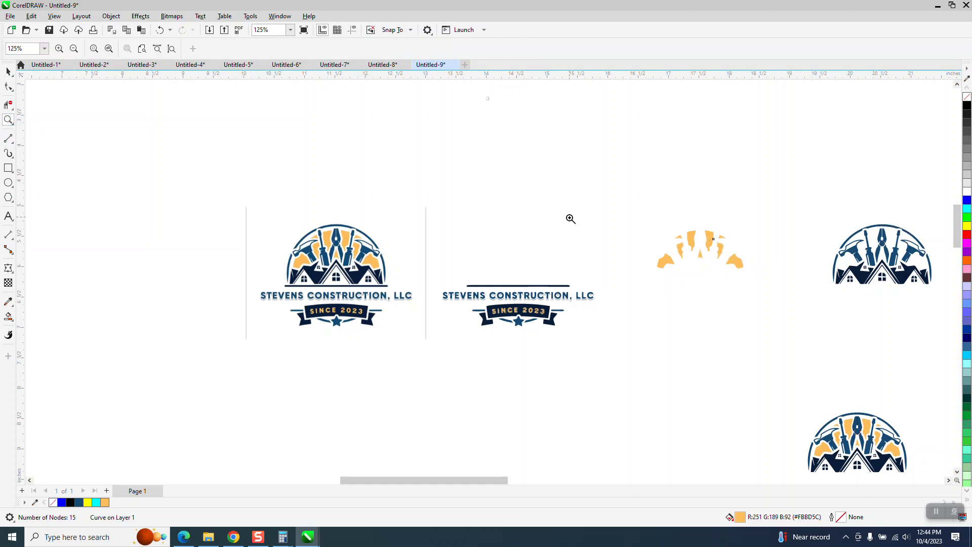
left_click_drag(657, 232, 739, 294)
scroll(393, 360, "down", 2)
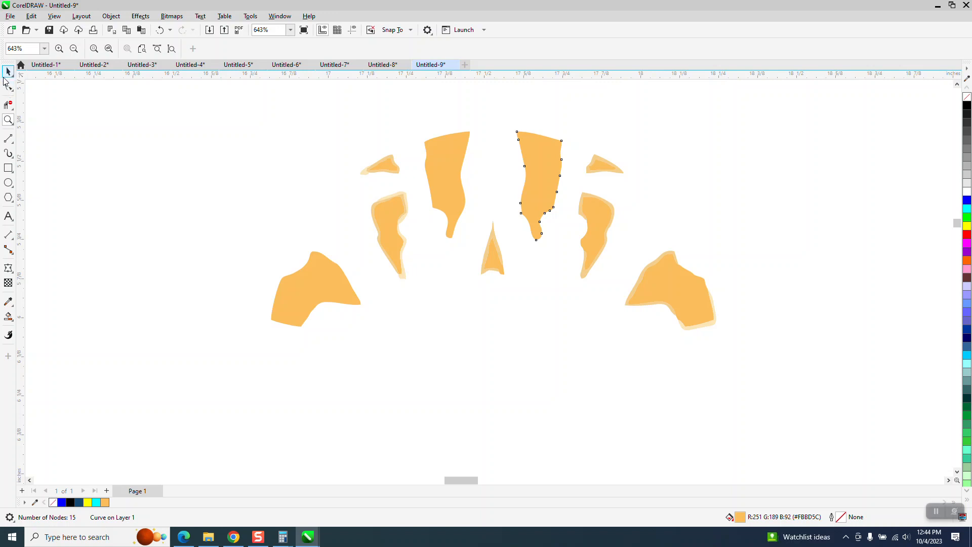
key("space")
left_click_drag(612, 376, 606, 372)
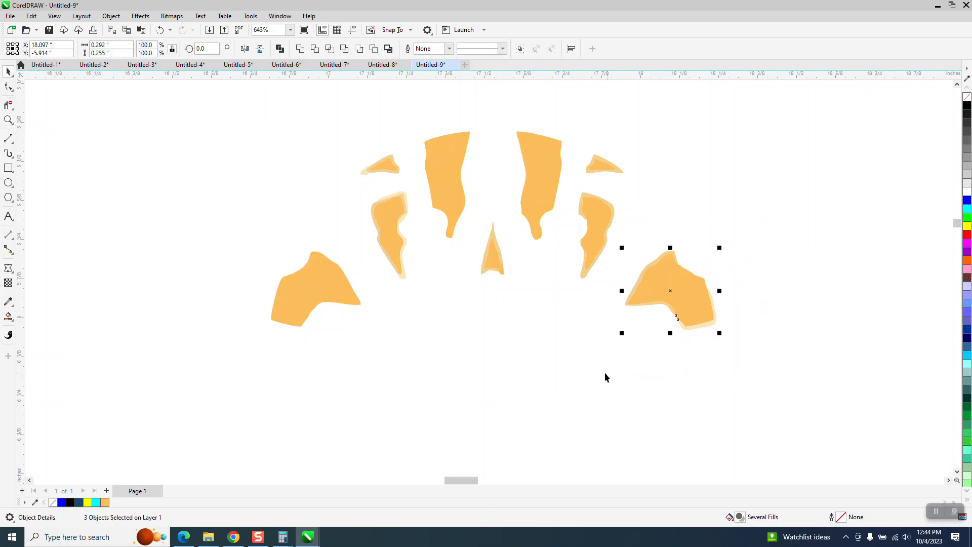
left_click(442, 297)
- Try to merge the small upper-left orange shape and its pale edge pieces into one shape
left_click_drag(406, 185, 407, 186)
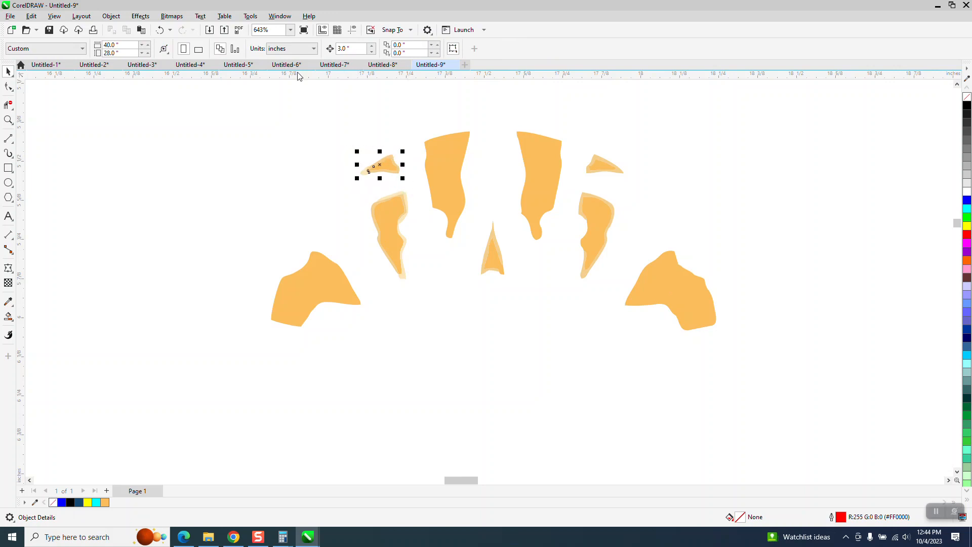
key("ctrl+l")
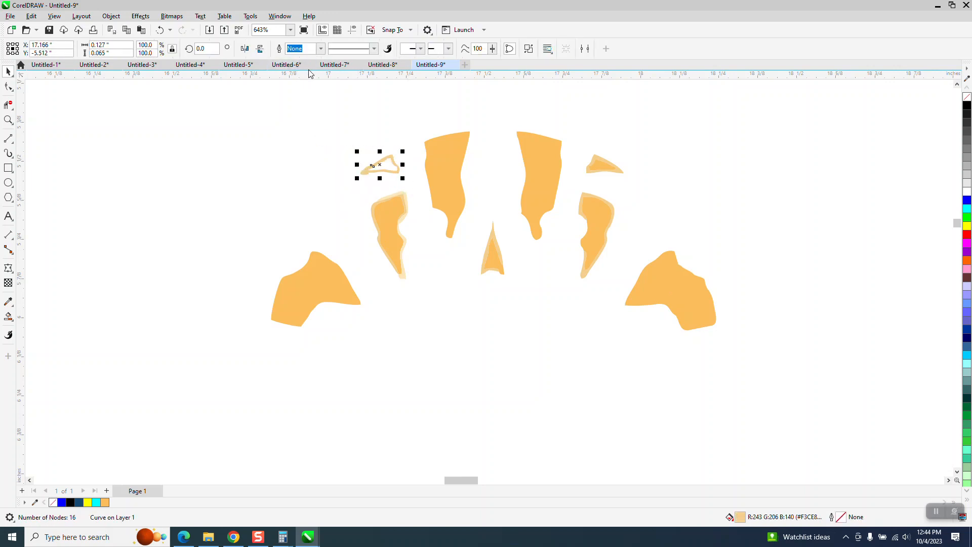
left_click(158, 30)
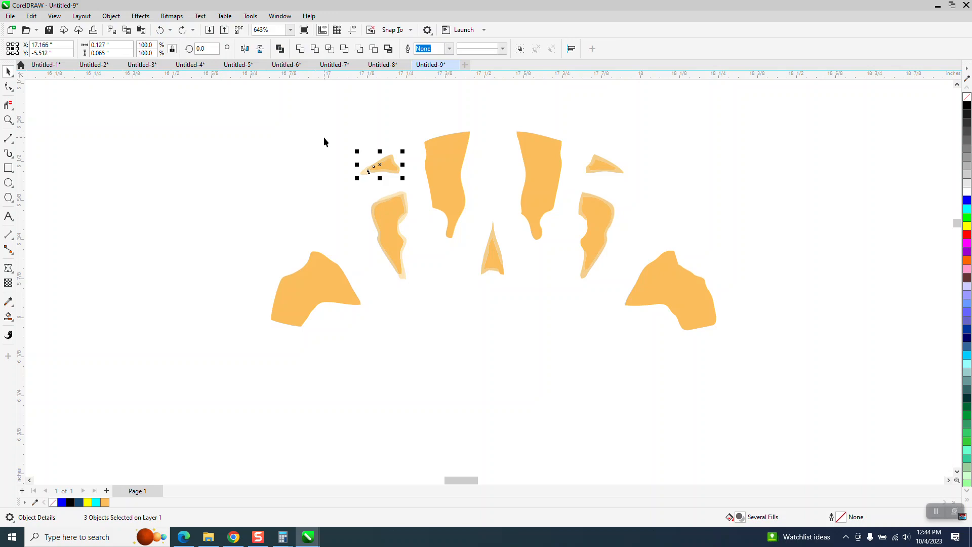
left_click_drag(422, 197, 423, 197)
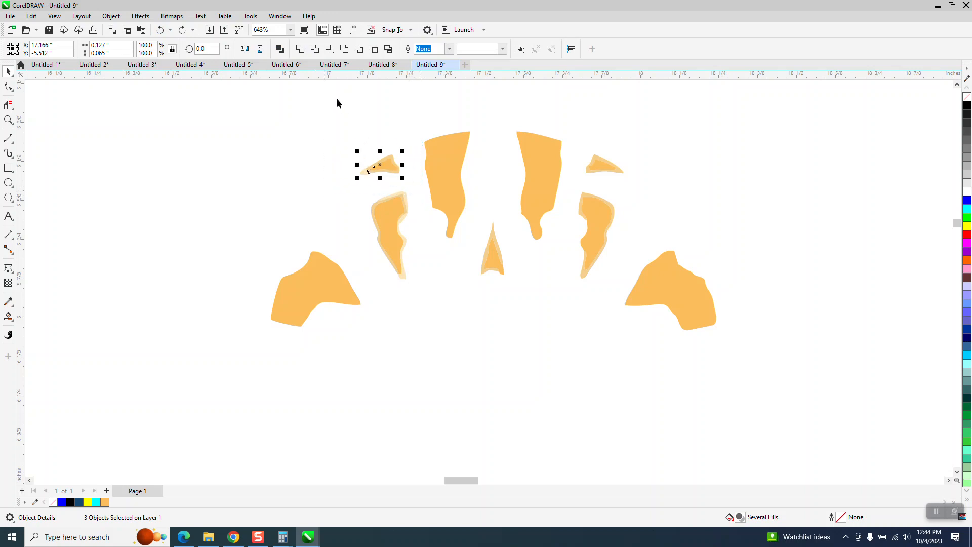
left_click(281, 49)
left_click(158, 29)
- Weld the middle-left orange shape and the central pointed shape, each with its own pale edge pieces
left_click_drag(360, 195, 428, 284)
left_click(302, 49)
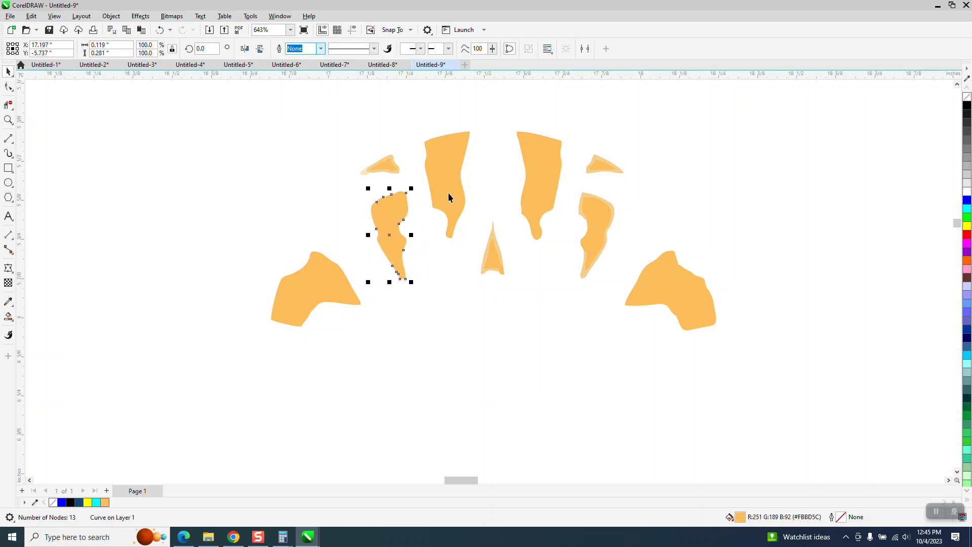
left_click_drag(514, 289, 514, 290)
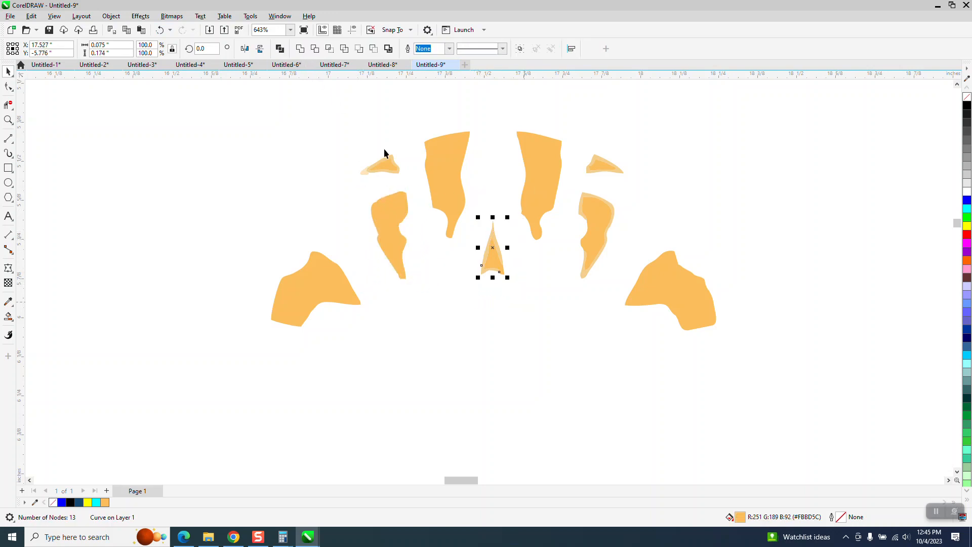
left_click(301, 50)
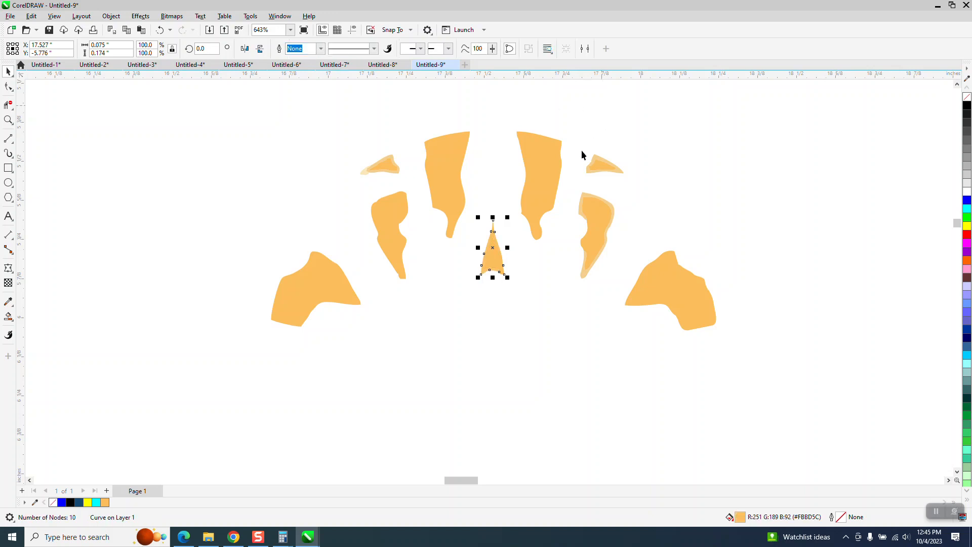
- Try to weld the small upper-right orange shape with its pale edge piece
left_click_drag(581, 150, 655, 194)
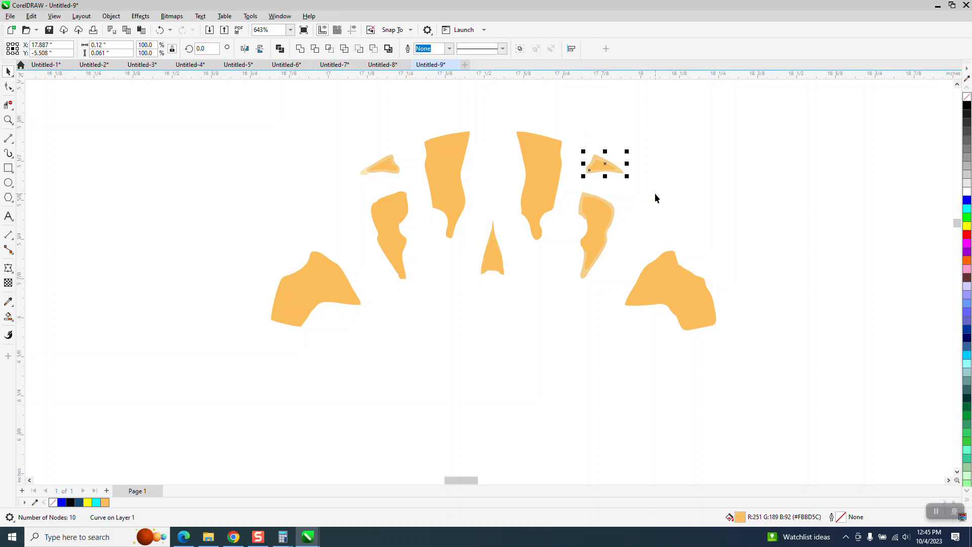
left_click(301, 49)
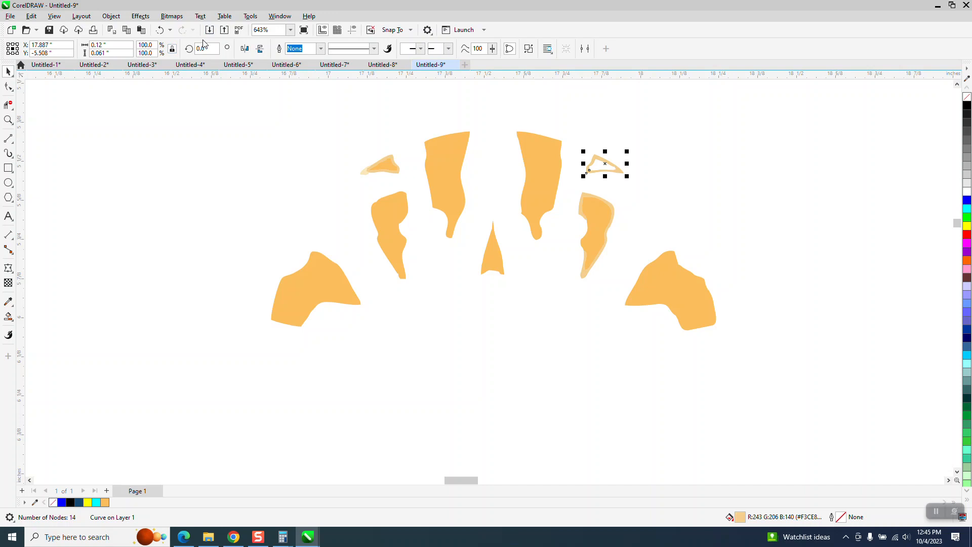
left_click(160, 30)
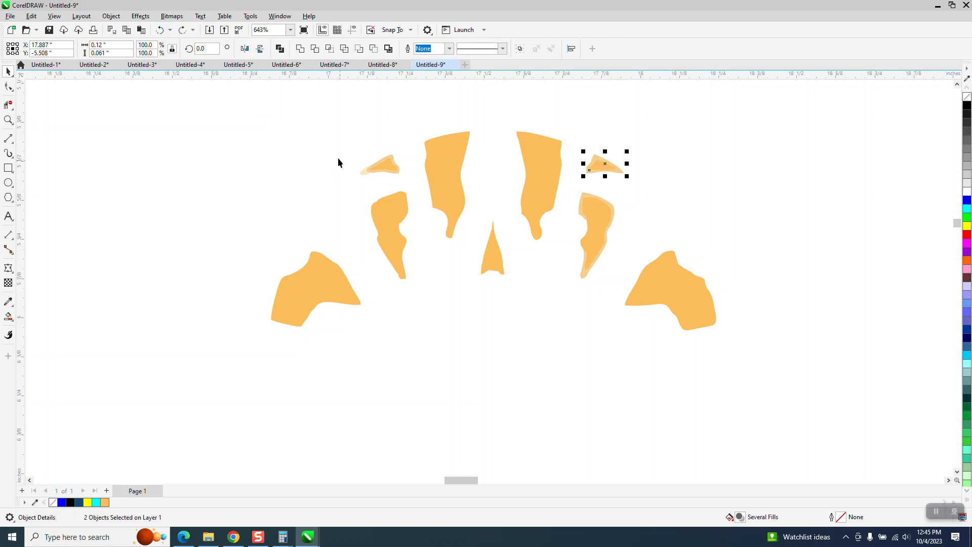
- Remove the fill from both small upper orange shapes and their edge pieces and give them black hairline outlines
left_click_drag(330, 143, 631, 185)
left_click(966, 102)
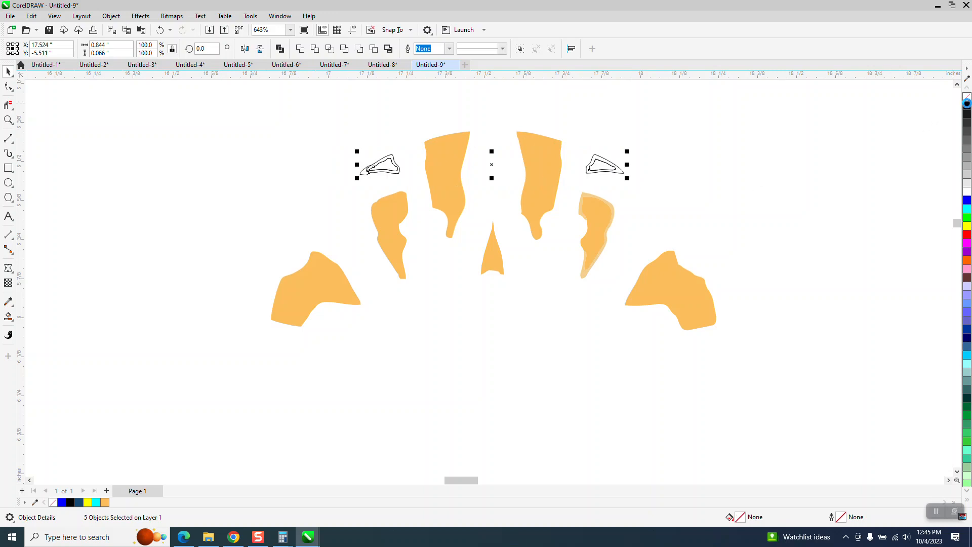
- Delete all inner line segments of the small upper-right outline with the Virtual Segment Delete tool, keeping its outer contour
left_click(8, 120)
left_click_drag(336, 139, 703, 233)
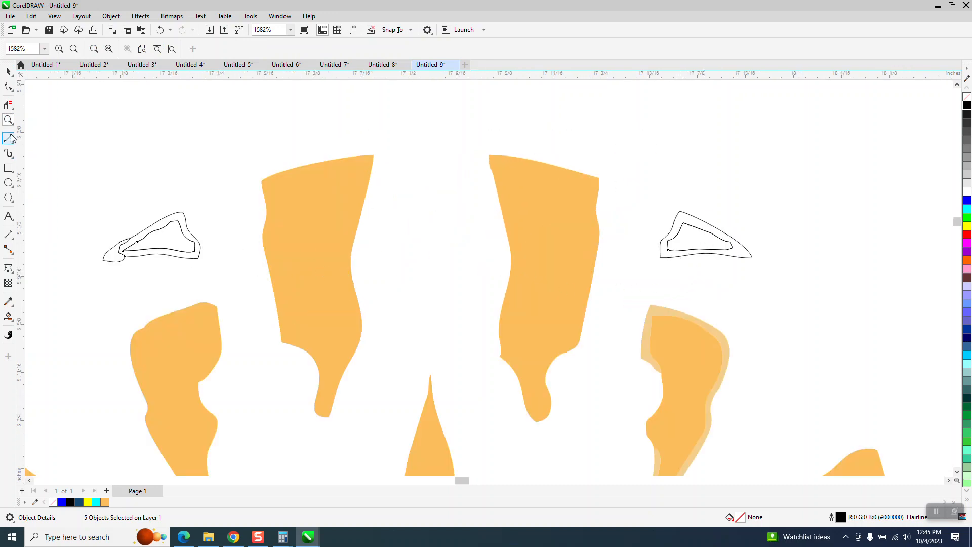
left_click(8, 71)
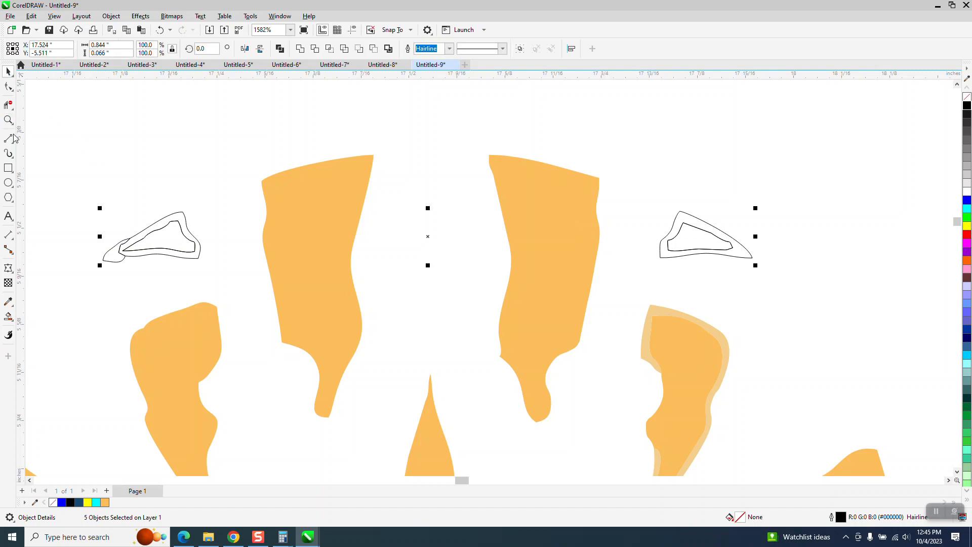
left_click(8, 104)
left_click(31, 146)
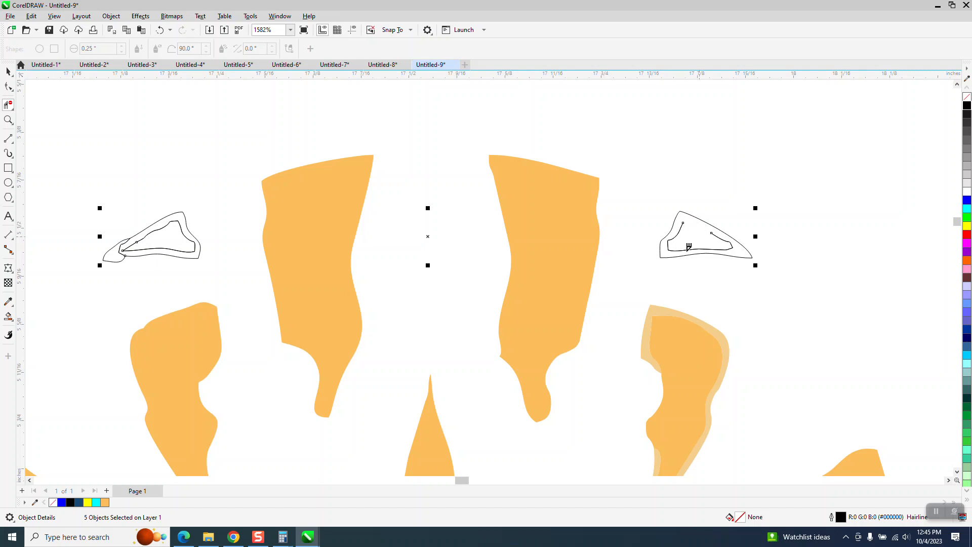
mouse_move(686, 246)
left_mouse_down()
mouse_move(679, 234)
mouse_move(668, 248)
mouse_move(732, 246)
left_mouse_up()
left_click_drag(681, 227, 697, 233)
left_click(729, 247)
- Smart Fill the small upper-right outline with the same orange
scroll(615, 234, "down", 1)
left_click(8, 71)
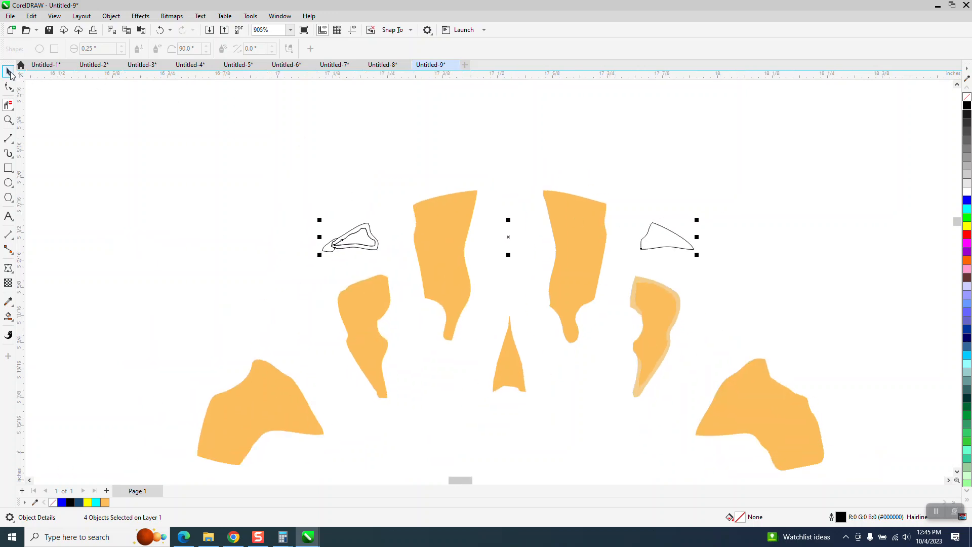
left_click(8, 316)
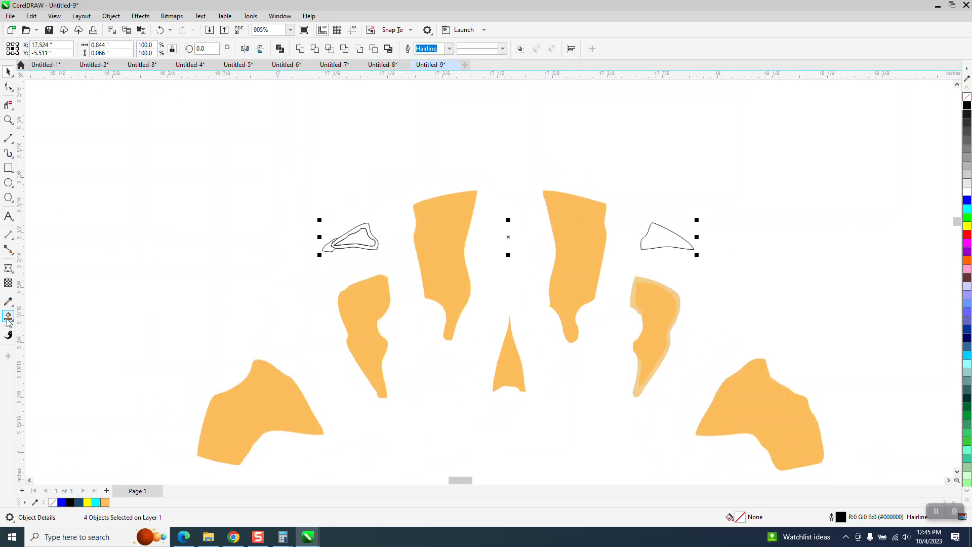
left_click(663, 236)
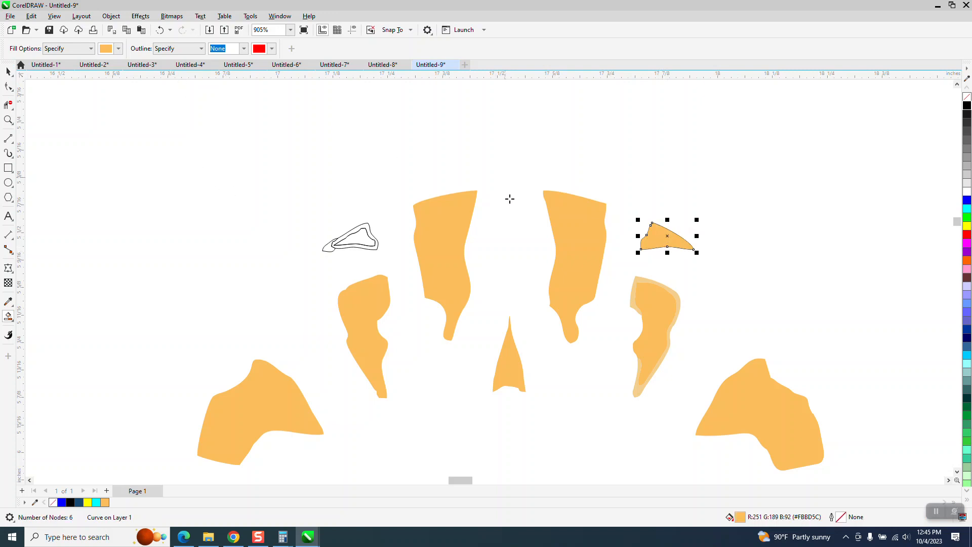
- Place a horizontally mirrored copy of the small upper-right orange shape over the small upper-left outlines
scroll(526, 217, "down", 1)
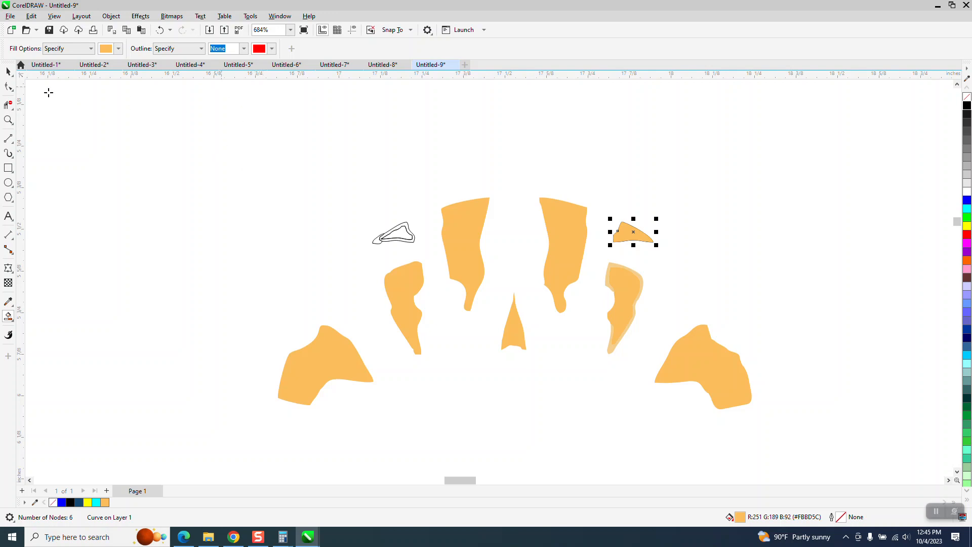
left_click(8, 71)
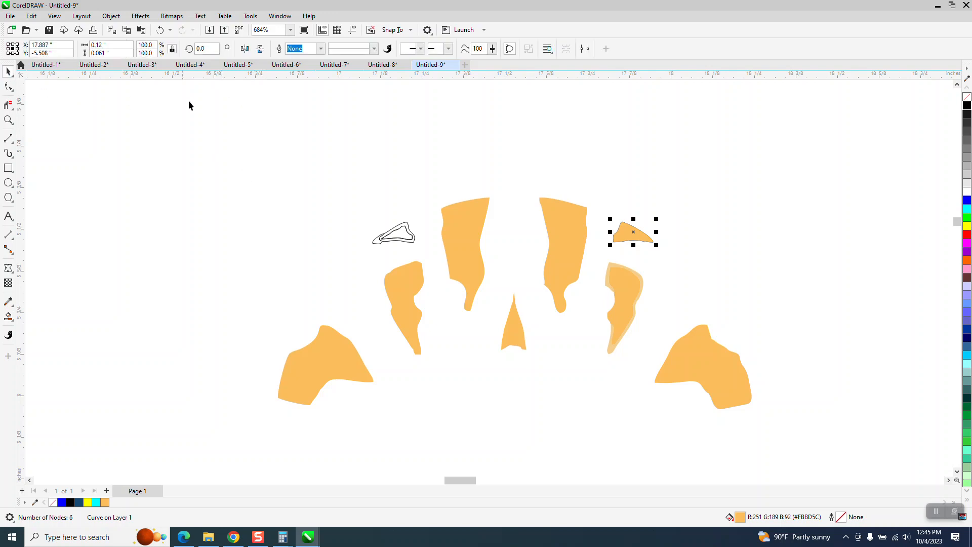
left_click(246, 52)
left_click_drag(634, 232, 396, 239)
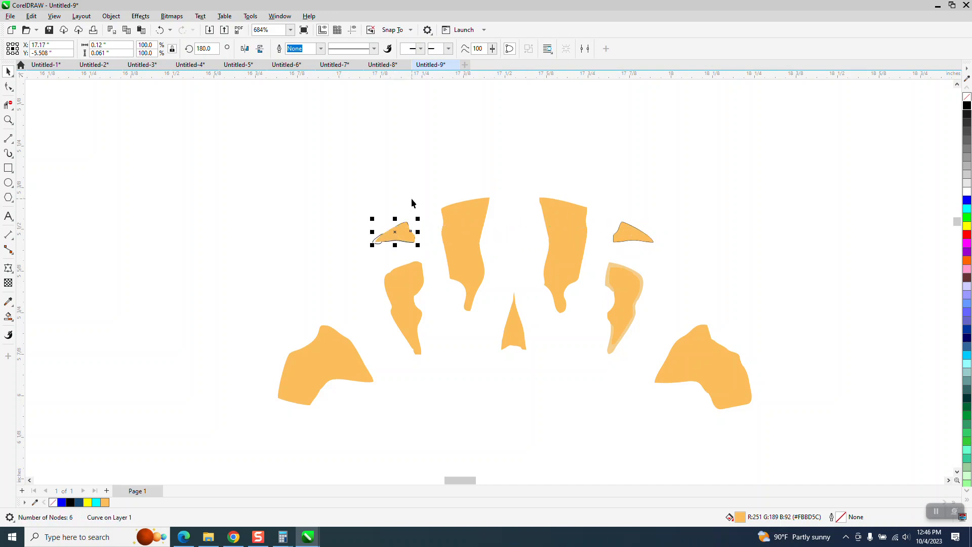
- Nudge the mirrored copy 3 inches right and delete the old small upper-left outlines
scroll(407, 213, "down", 2)
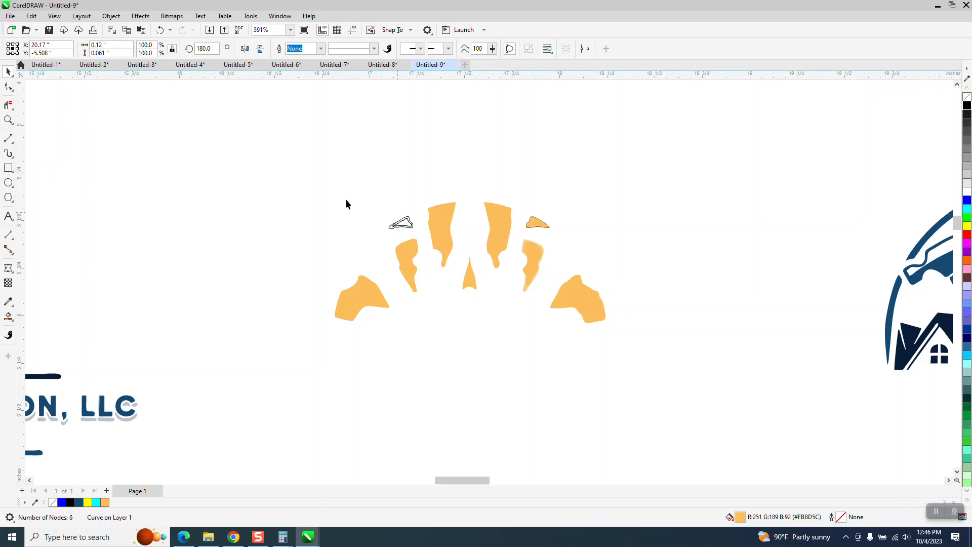
left_click_drag(415, 240, 431, 251)
left_click(425, 249)
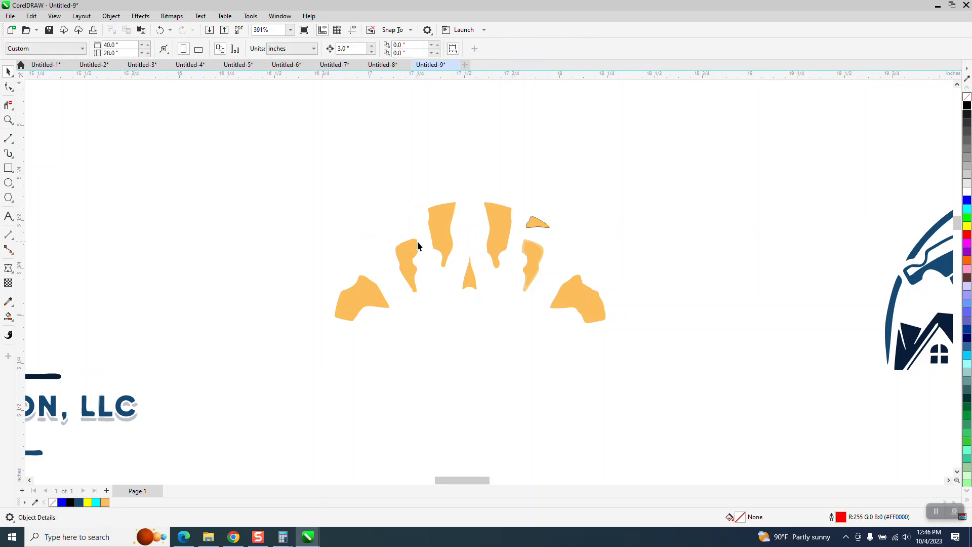
- Nudge the mirrored small shape 3 inches left, back into the upper-left spot among the orange shapes
scroll(415, 243, "down", 2)
left_click(736, 232)
key("Left")
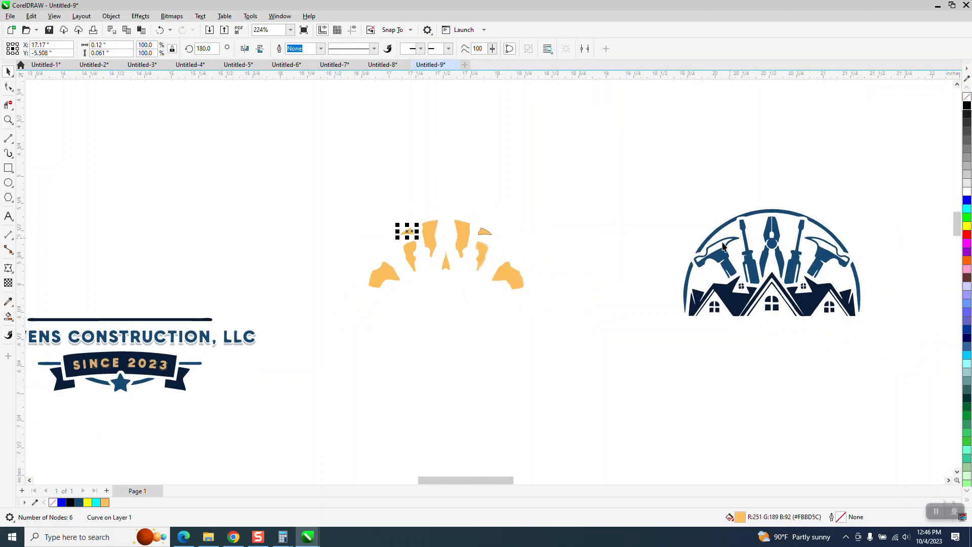
left_click(8, 120)
left_click_drag(445, 212, 562, 303)
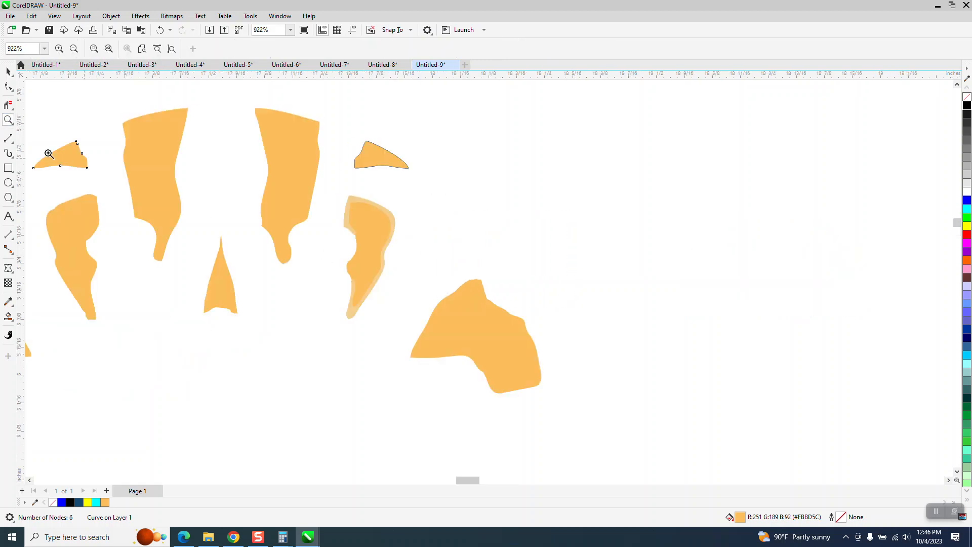
- Weld the middle-right orange shape and its pale edges into one solid shape
left_click(10, 72)
key("Escape")
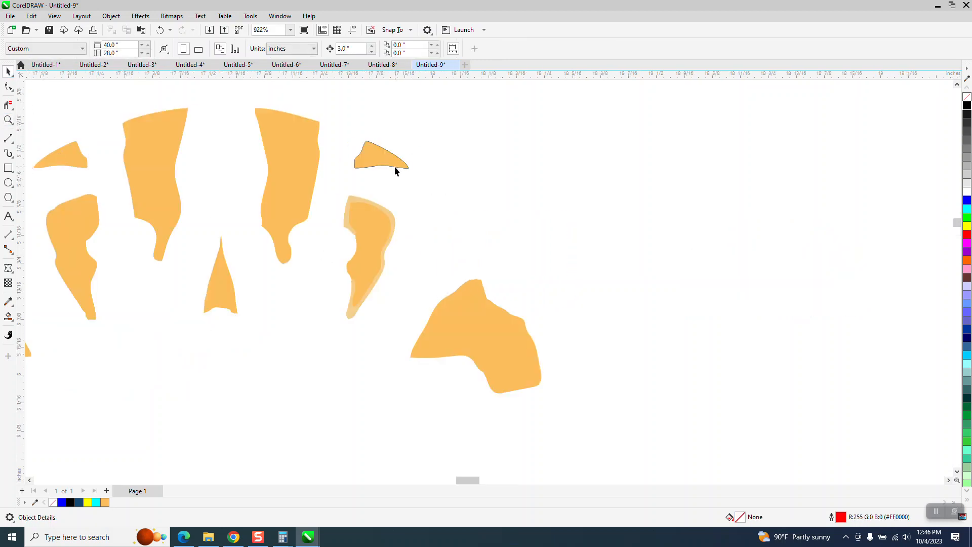
left_click_drag(366, 318, 314, 340)
left_click(301, 49)
- Nudge the small upper-right orange shape 3 inches right and delete the outline it leaves behind
left_click(450, 184)
left_click(388, 165)
key("ctrl+h")
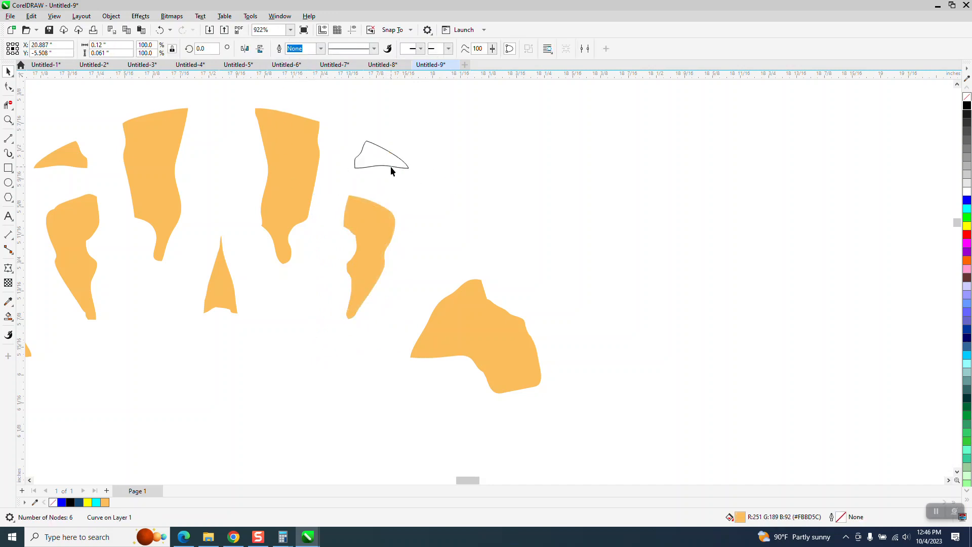
- Nudge all the remaining orange background shapes together 3 inches right into the blue tools-and-roofs emblem
scroll(391, 172, "down", 6)
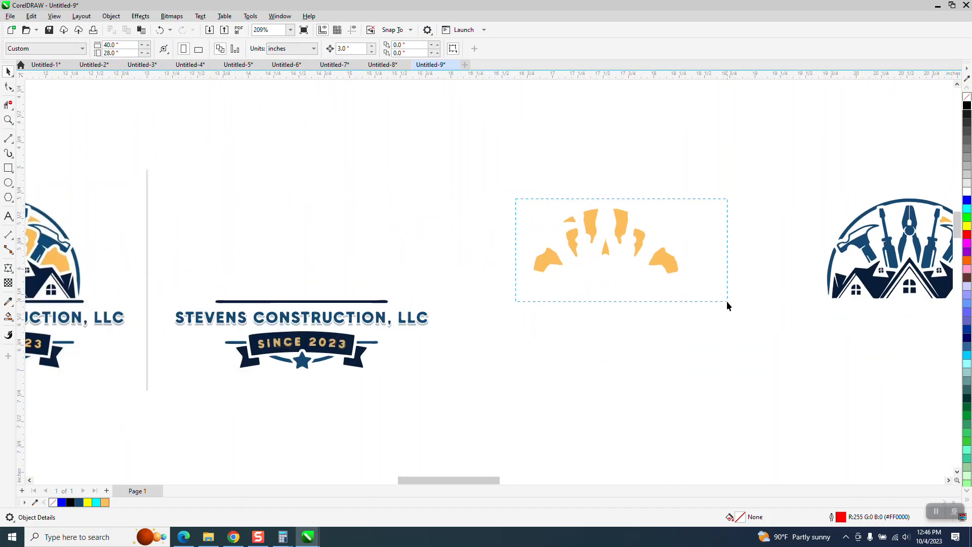
left_click_drag(727, 300, 727, 301)
key("Right")
scroll(619, 303, "down", 1)
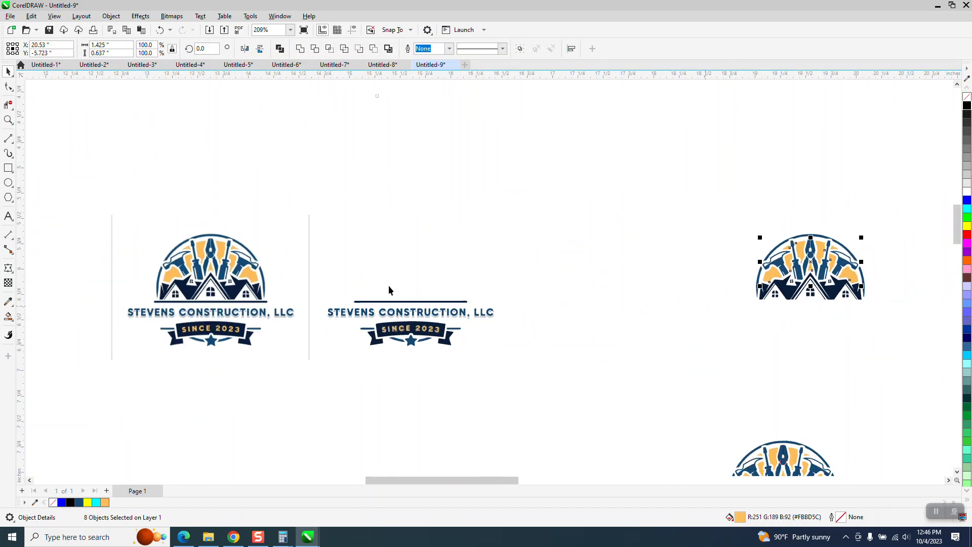
- Examine how the orange shapes fit between the tools, including the area around the right screwdriver's tip
left_click(8, 120)
left_click_drag(753, 222, 894, 330)
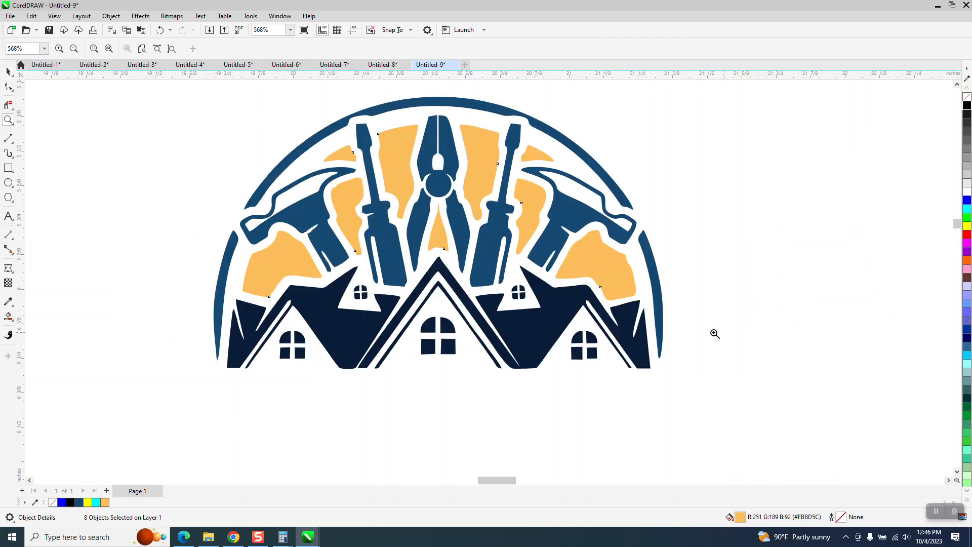
left_click_drag(363, 152, 631, 284)
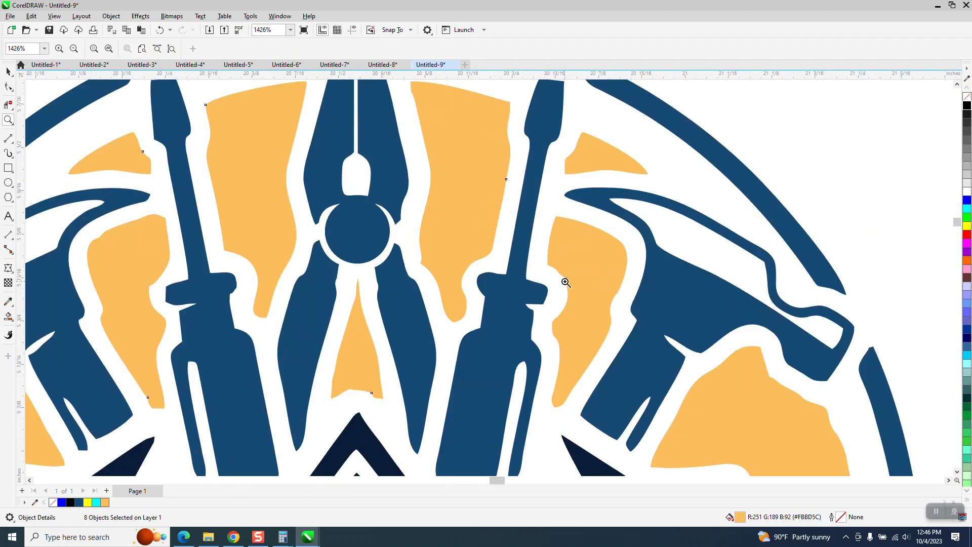
scroll(566, 282, "down", 1)
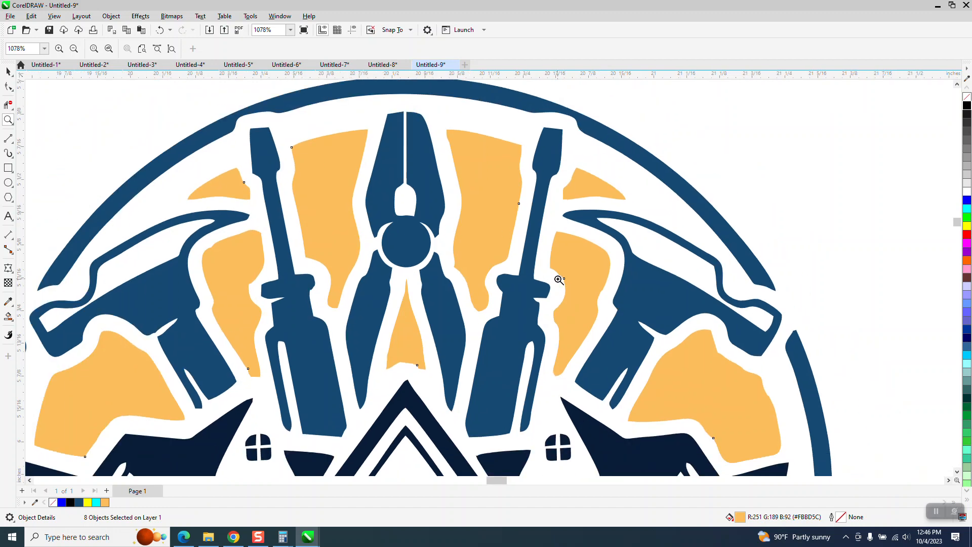
left_click_drag(528, 115, 602, 157)
left_click(8, 87)
left_click(339, 209)
scroll(331, 210, "down", 5)
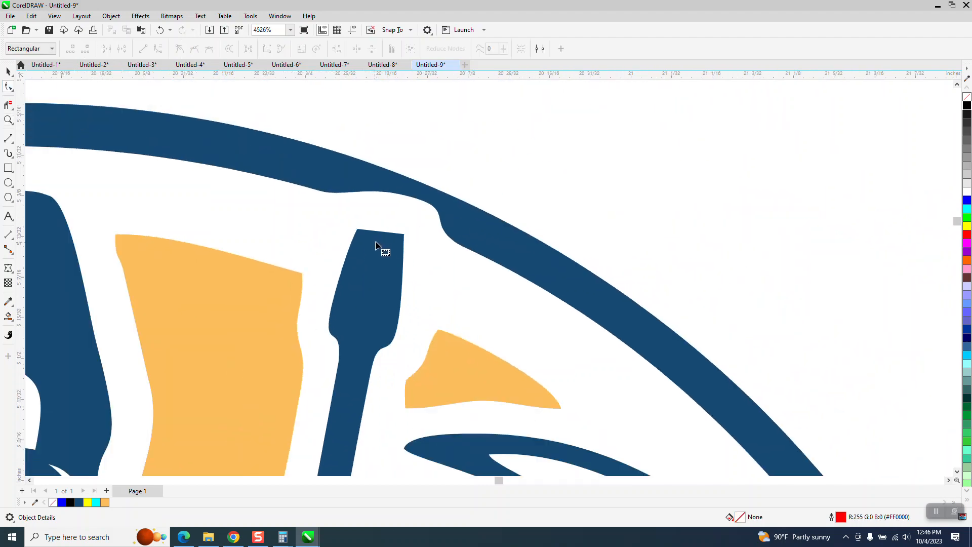
scroll(373, 268, "down", 5)
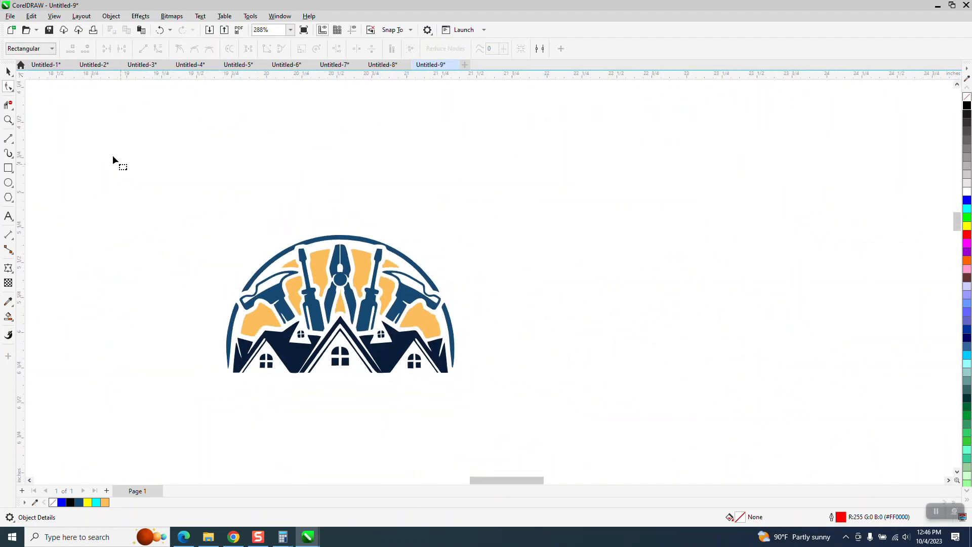
- Delete the protruding corner node on the middle-right orange shape's edge facing the right screwdriver handle
left_click(8, 120)
left_click_drag(265, 243, 401, 331)
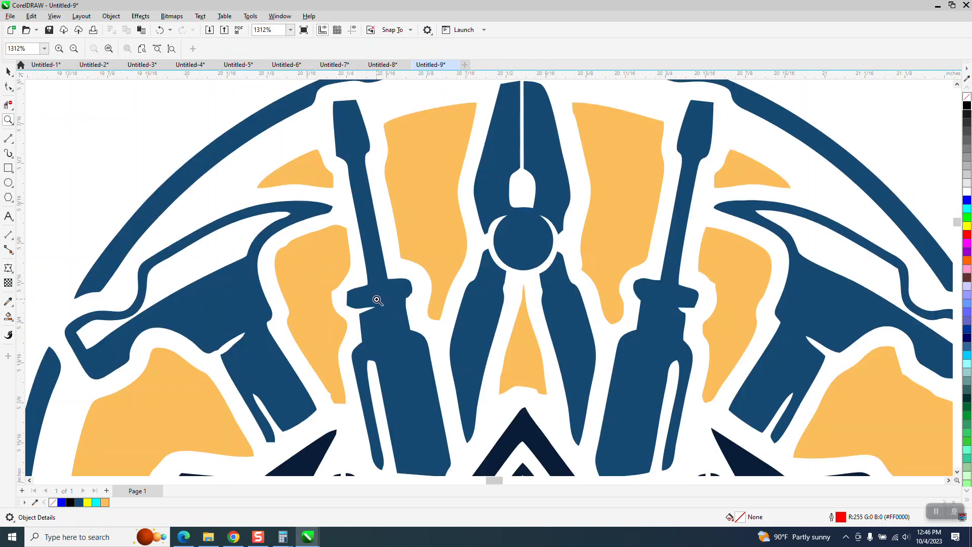
scroll(327, 274, "down", 1)
left_click_drag(641, 269, 687, 295)
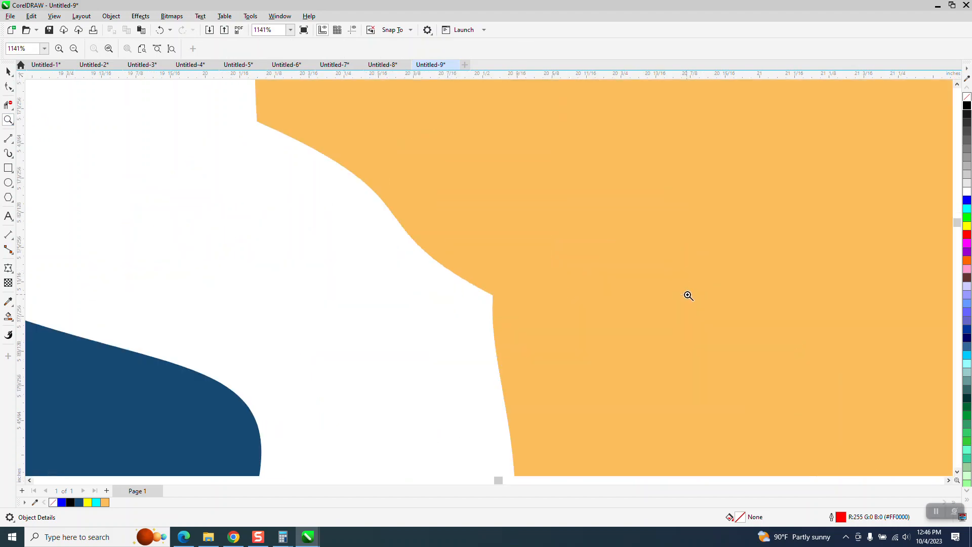
left_click(8, 87)
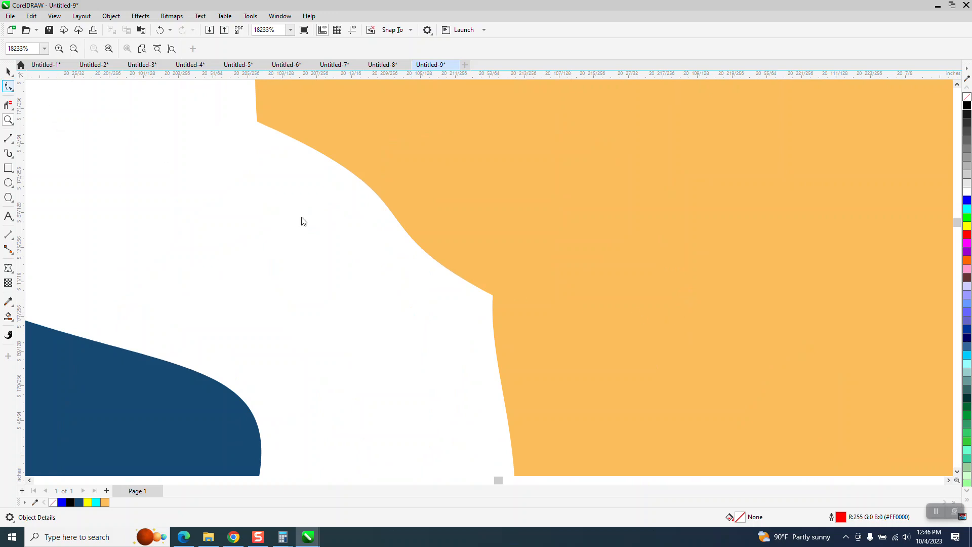
left_click(493, 295)
left_click(492, 295)
key("Delete")
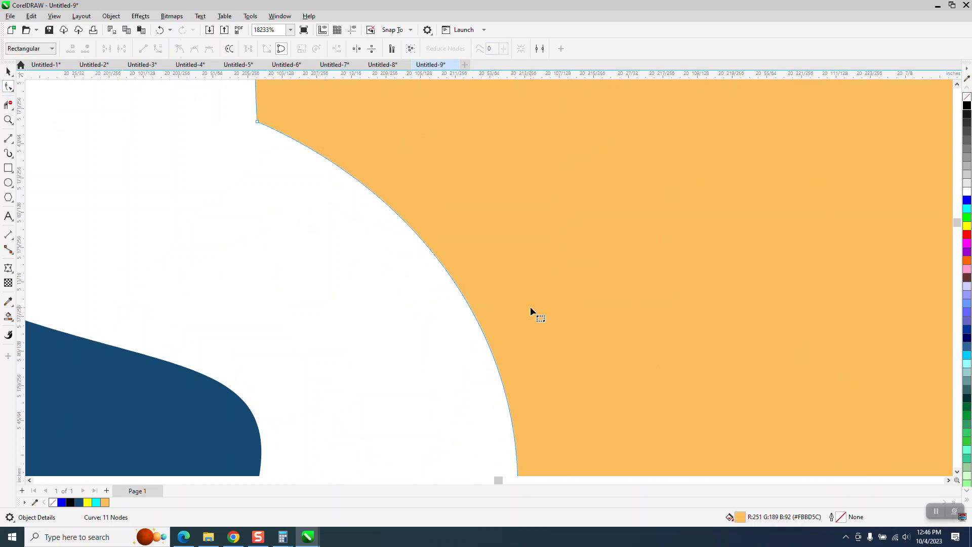
- Delete the extra node on the middle-left orange shape's edge facing the left screwdriver handle
scroll(530, 305, "down", 4)
scroll(526, 291, "down", 3)
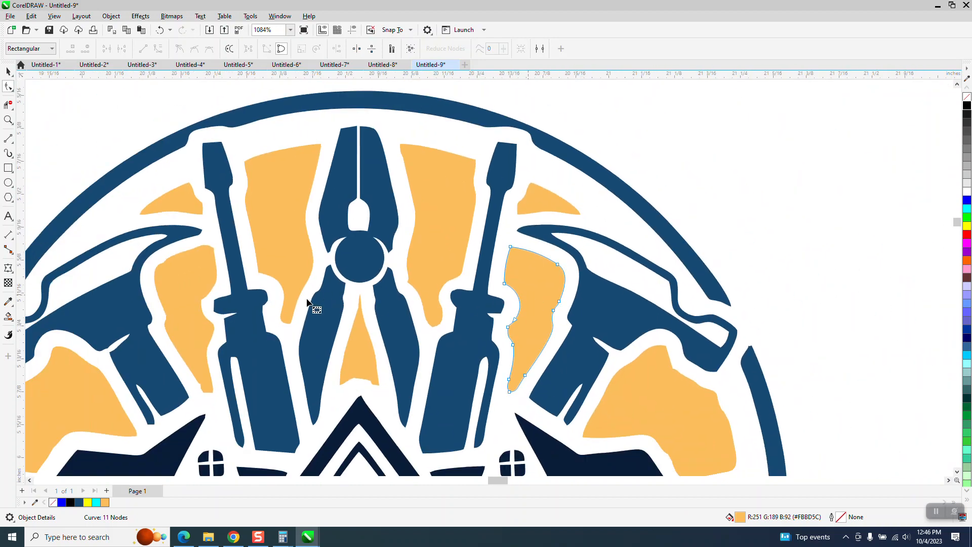
left_click(200, 301)
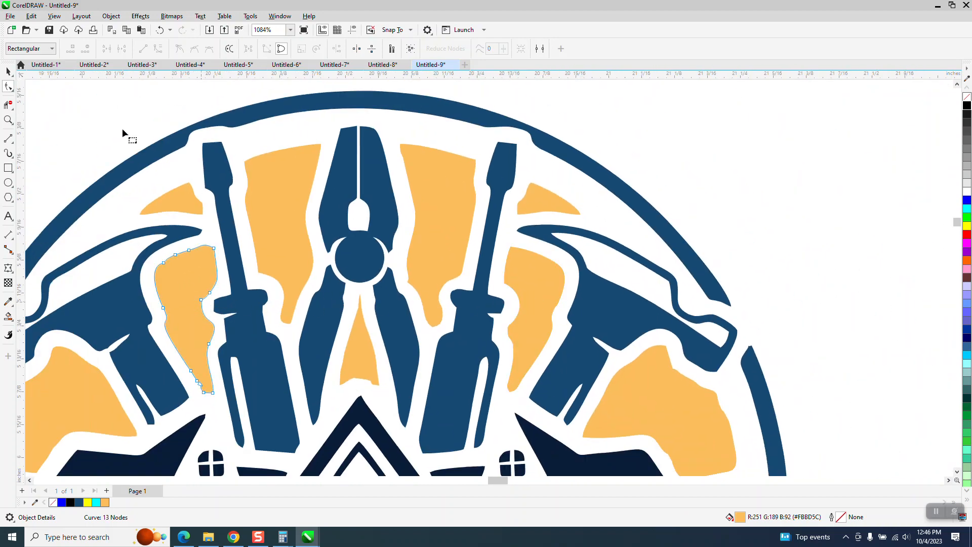
left_click(160, 30)
left_click(204, 294)
key("Delete")
scroll(247, 320, "down", 2)
scroll(390, 322, "down", 4)
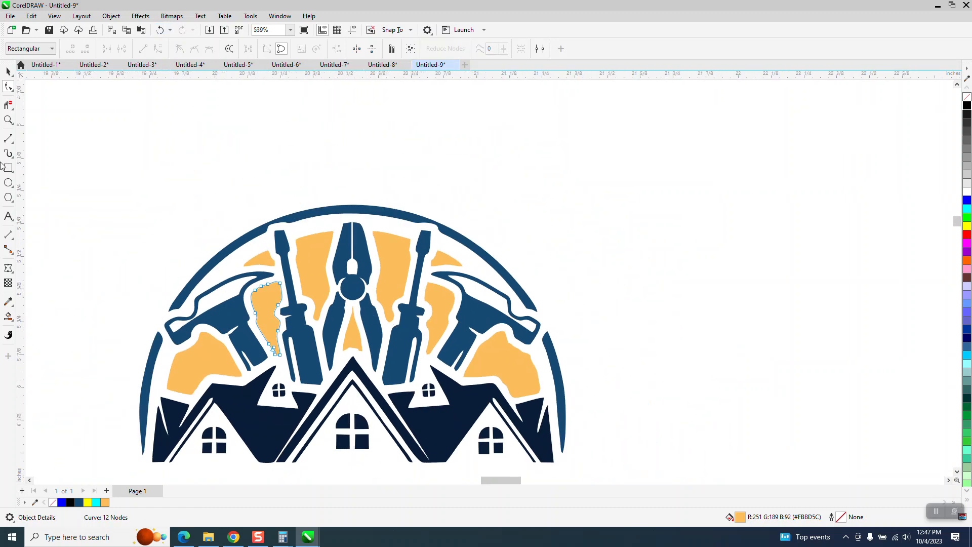
- Review the rebuilt emblem and examine the traced company lettering and the SINCE 2023 banner
left_click(8, 120)
scroll(291, 195, "down", 2)
left_click_drag(152, 211, 613, 421)
scroll(613, 421, "down", 10)
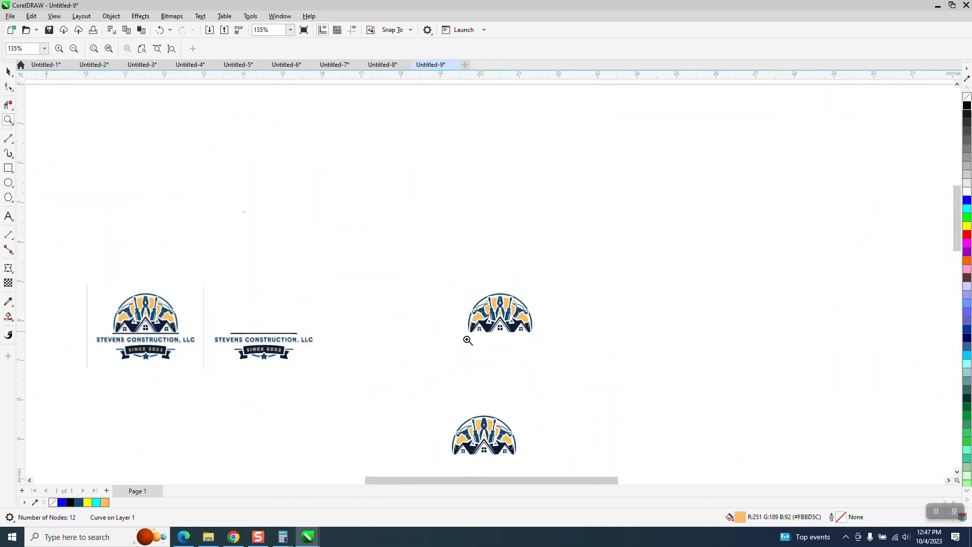
left_click_drag(223, 335, 321, 363)
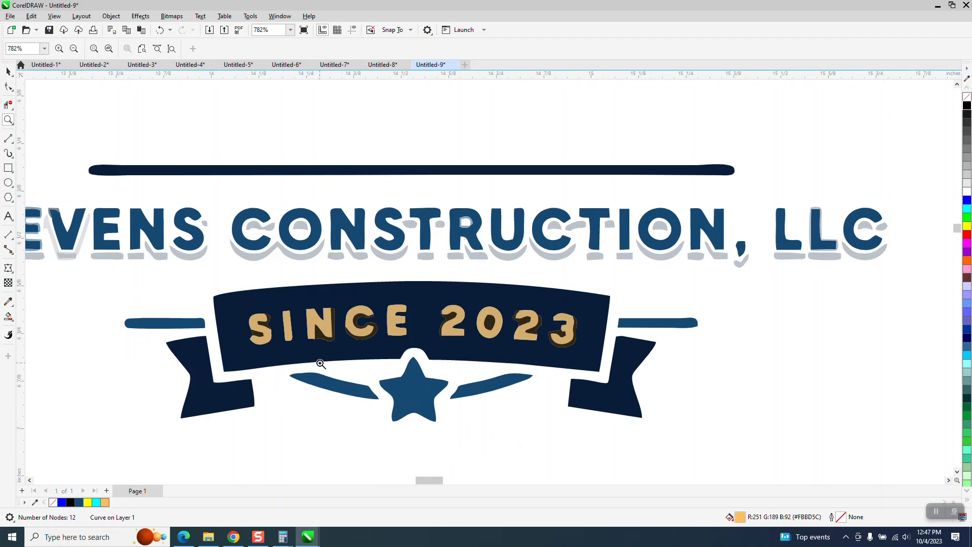
scroll(326, 357, "down", 7)
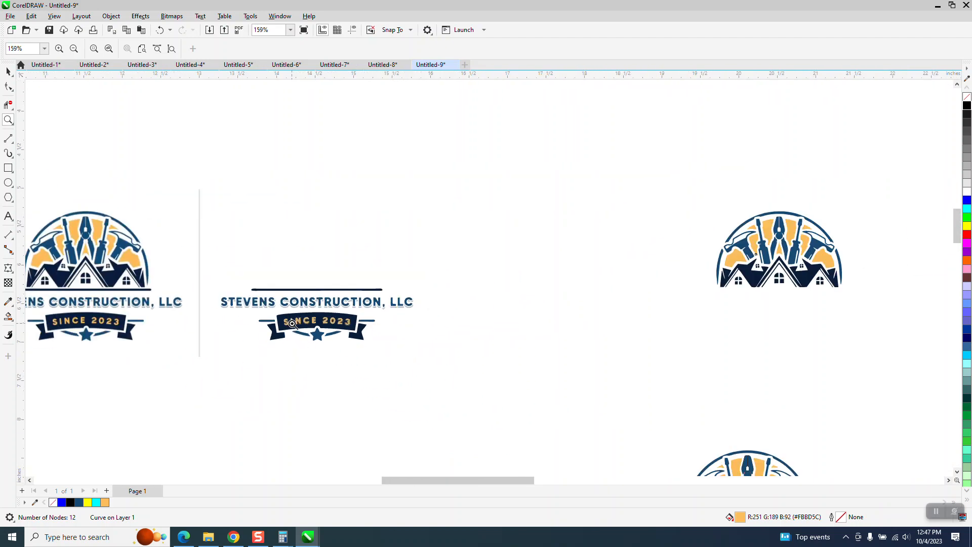
left_click_drag(764, 341, 764, 341)
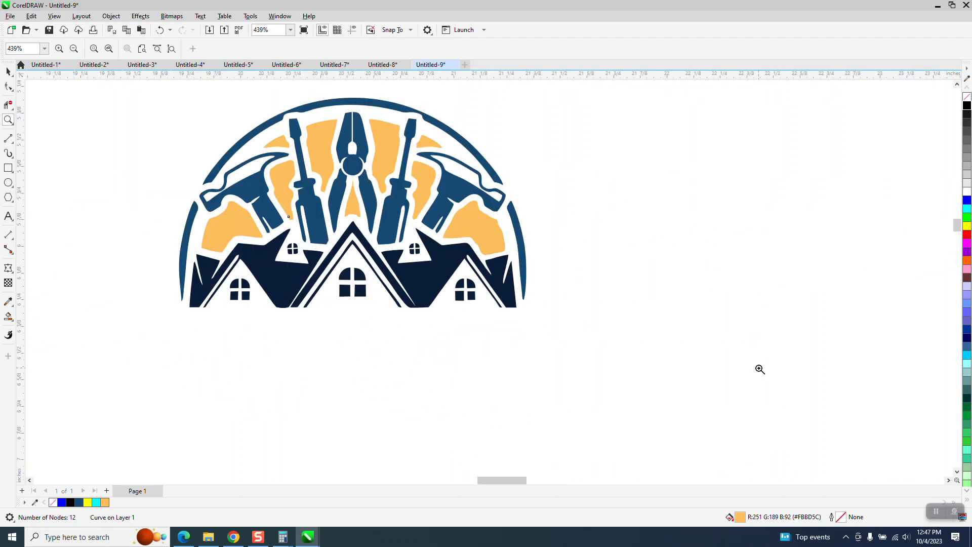